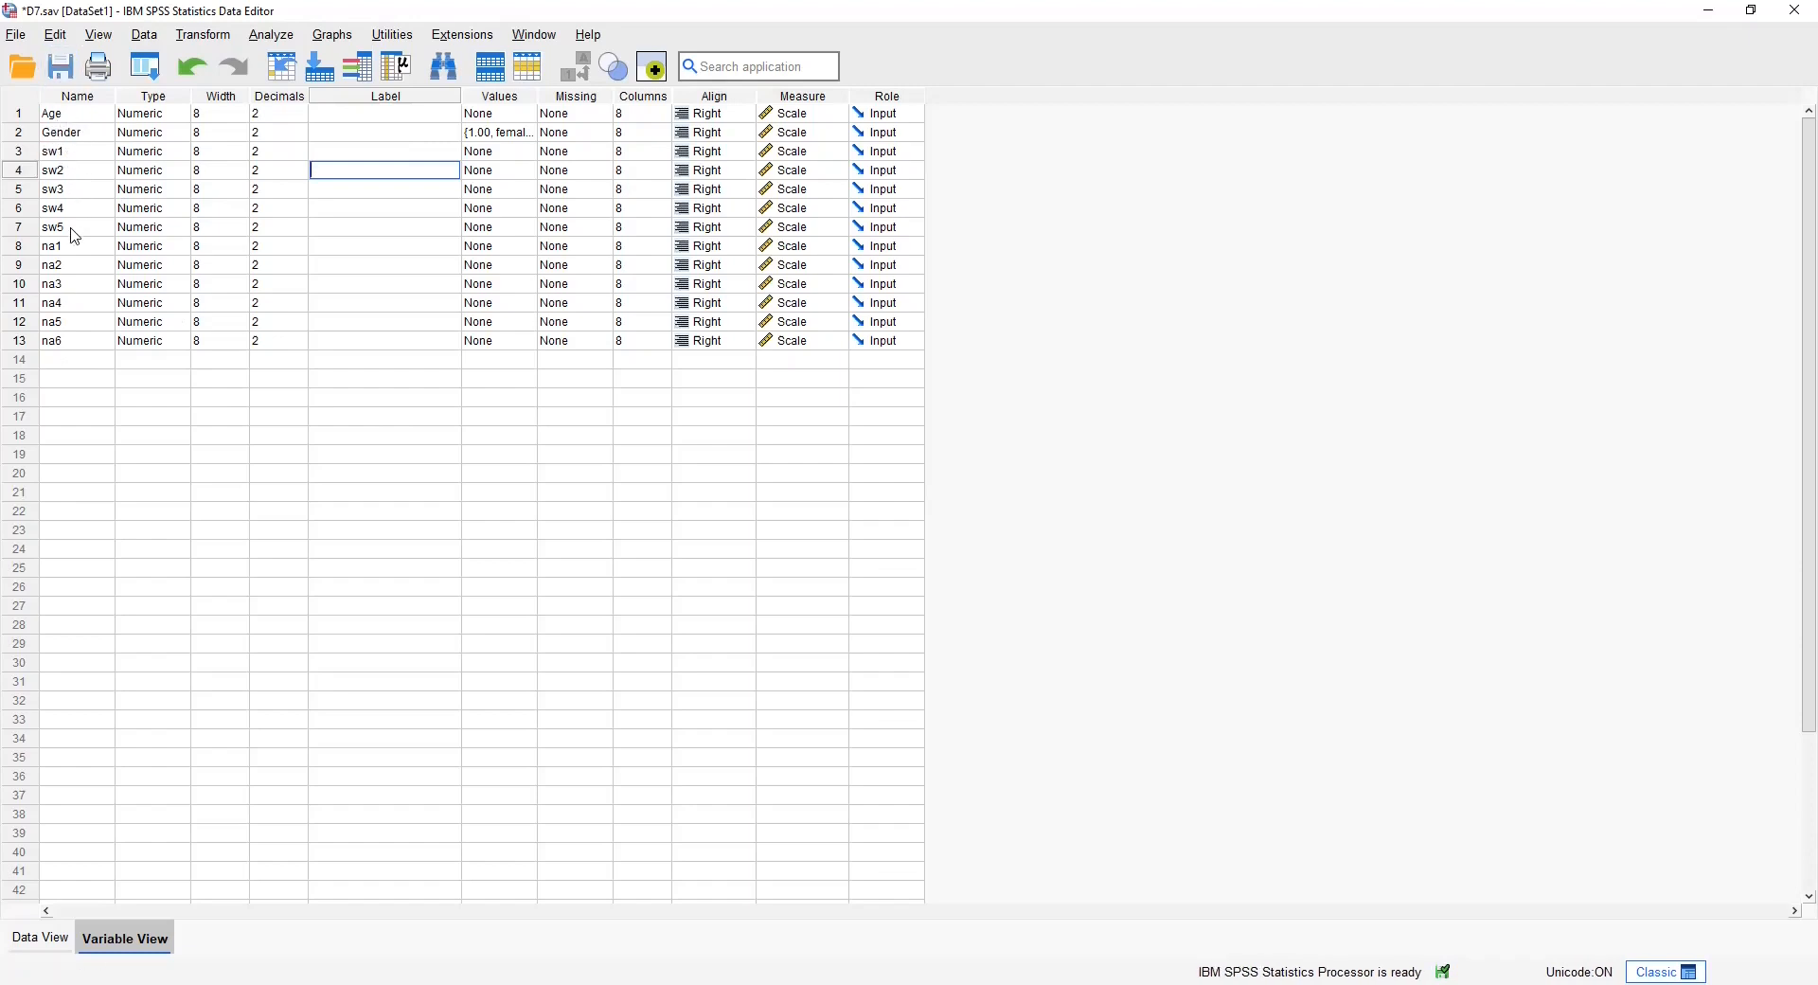
- Set up a Reliability Analysis with sw1 to sw5 as the items
{"action": "left_click_drag", "start_coordinate": [18, 154], "coordinate": [18, 231]}
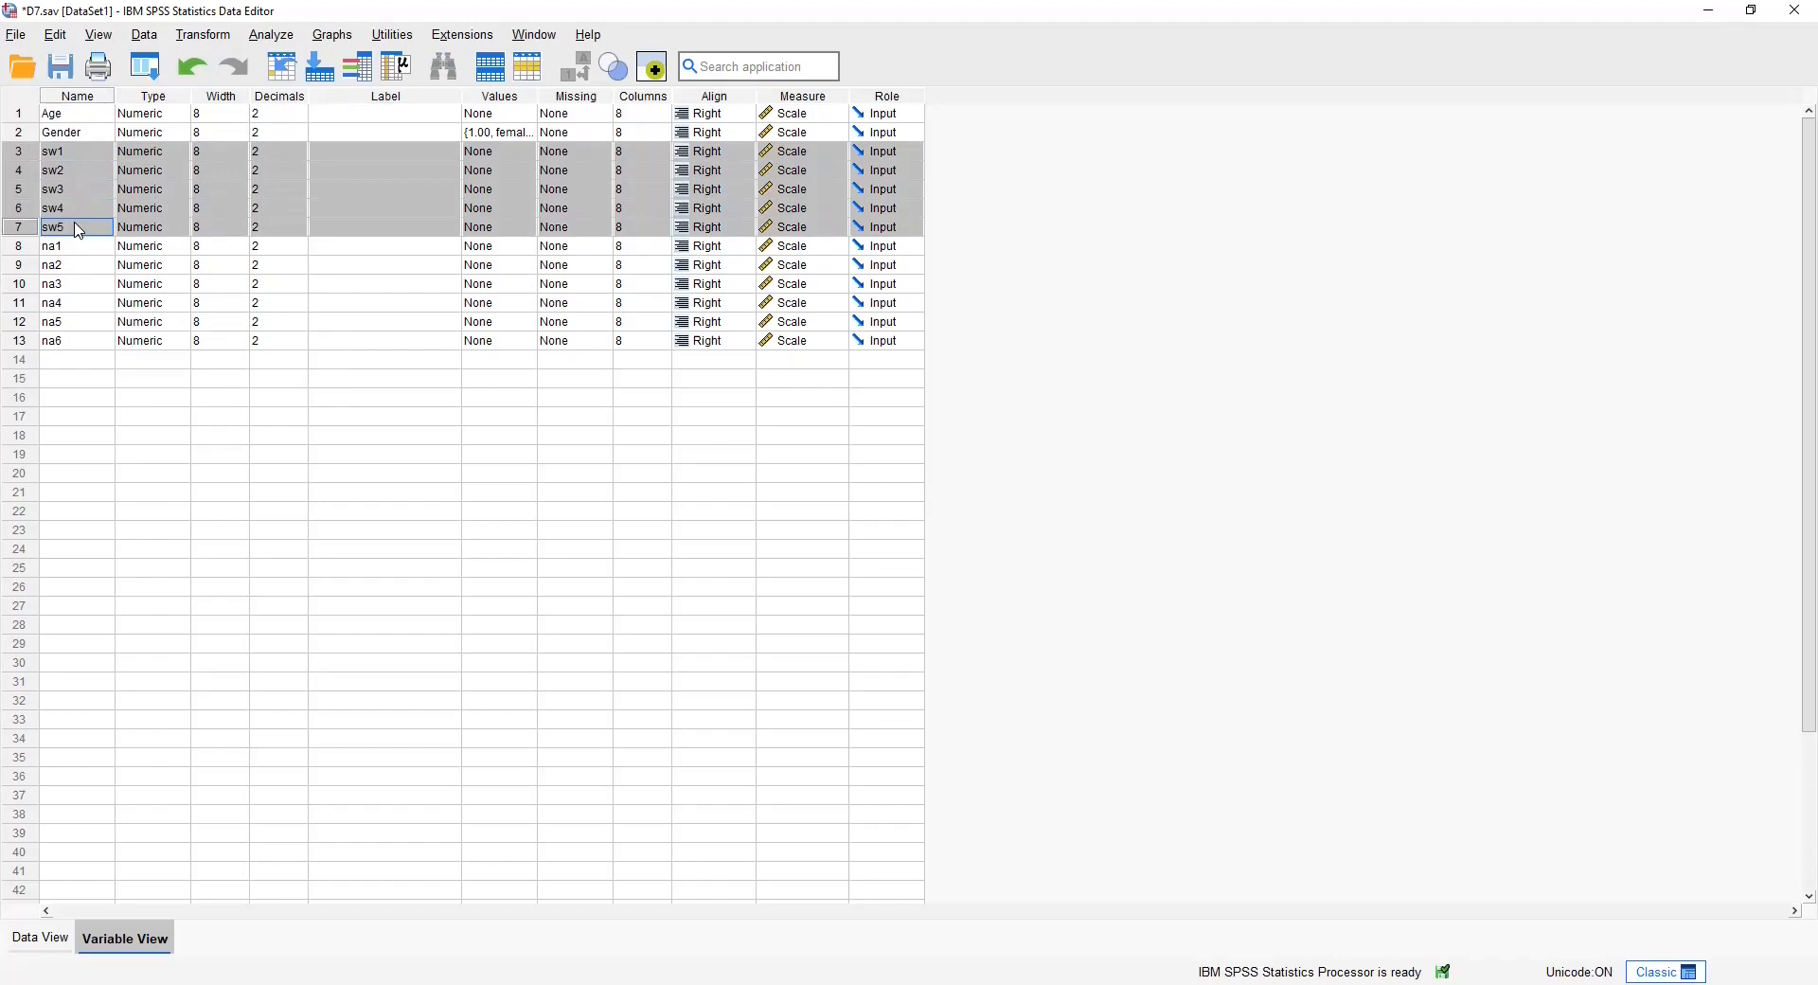
{"action": "left_click_drag", "start_coordinate": [18, 256], "coordinate": [14, 348]}
{"action": "left_click", "coordinate": [262, 38]}
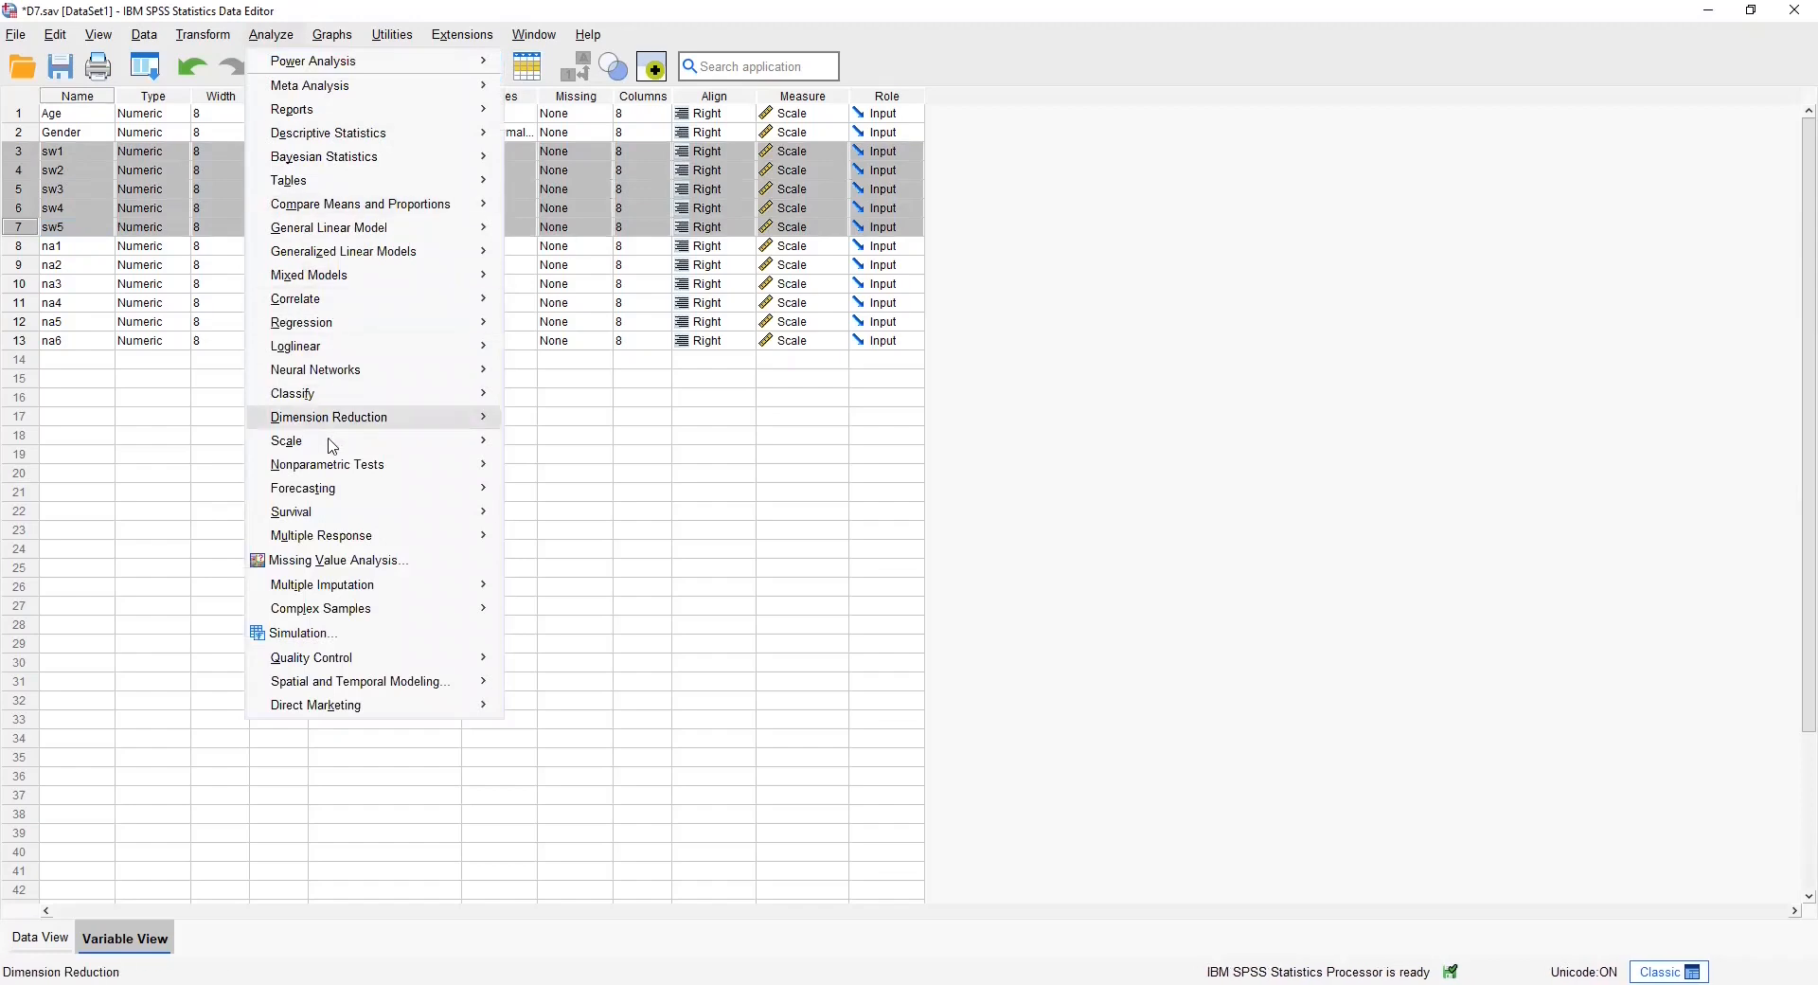
{"action": "mouse_move", "coordinate": [330, 449]}
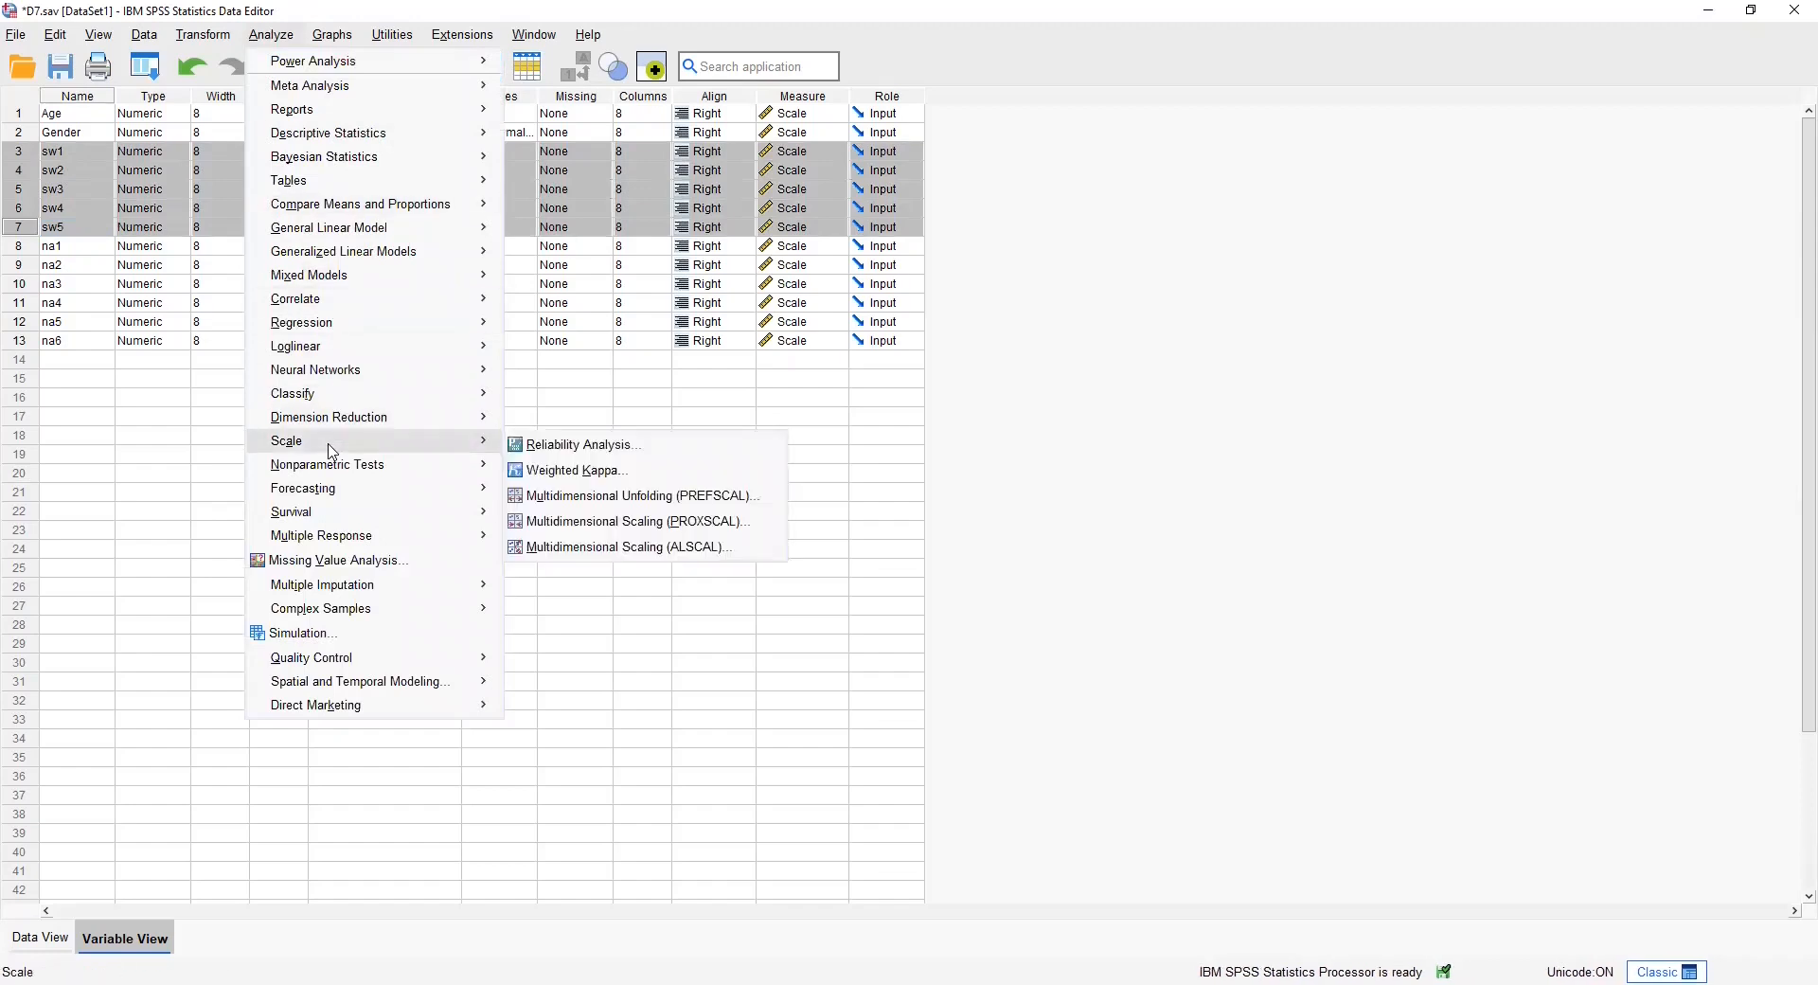
{"action": "left_click", "coordinate": [643, 456]}
{"action": "left_click_drag", "start_coordinate": [210, 203], "coordinate": [215, 276]}
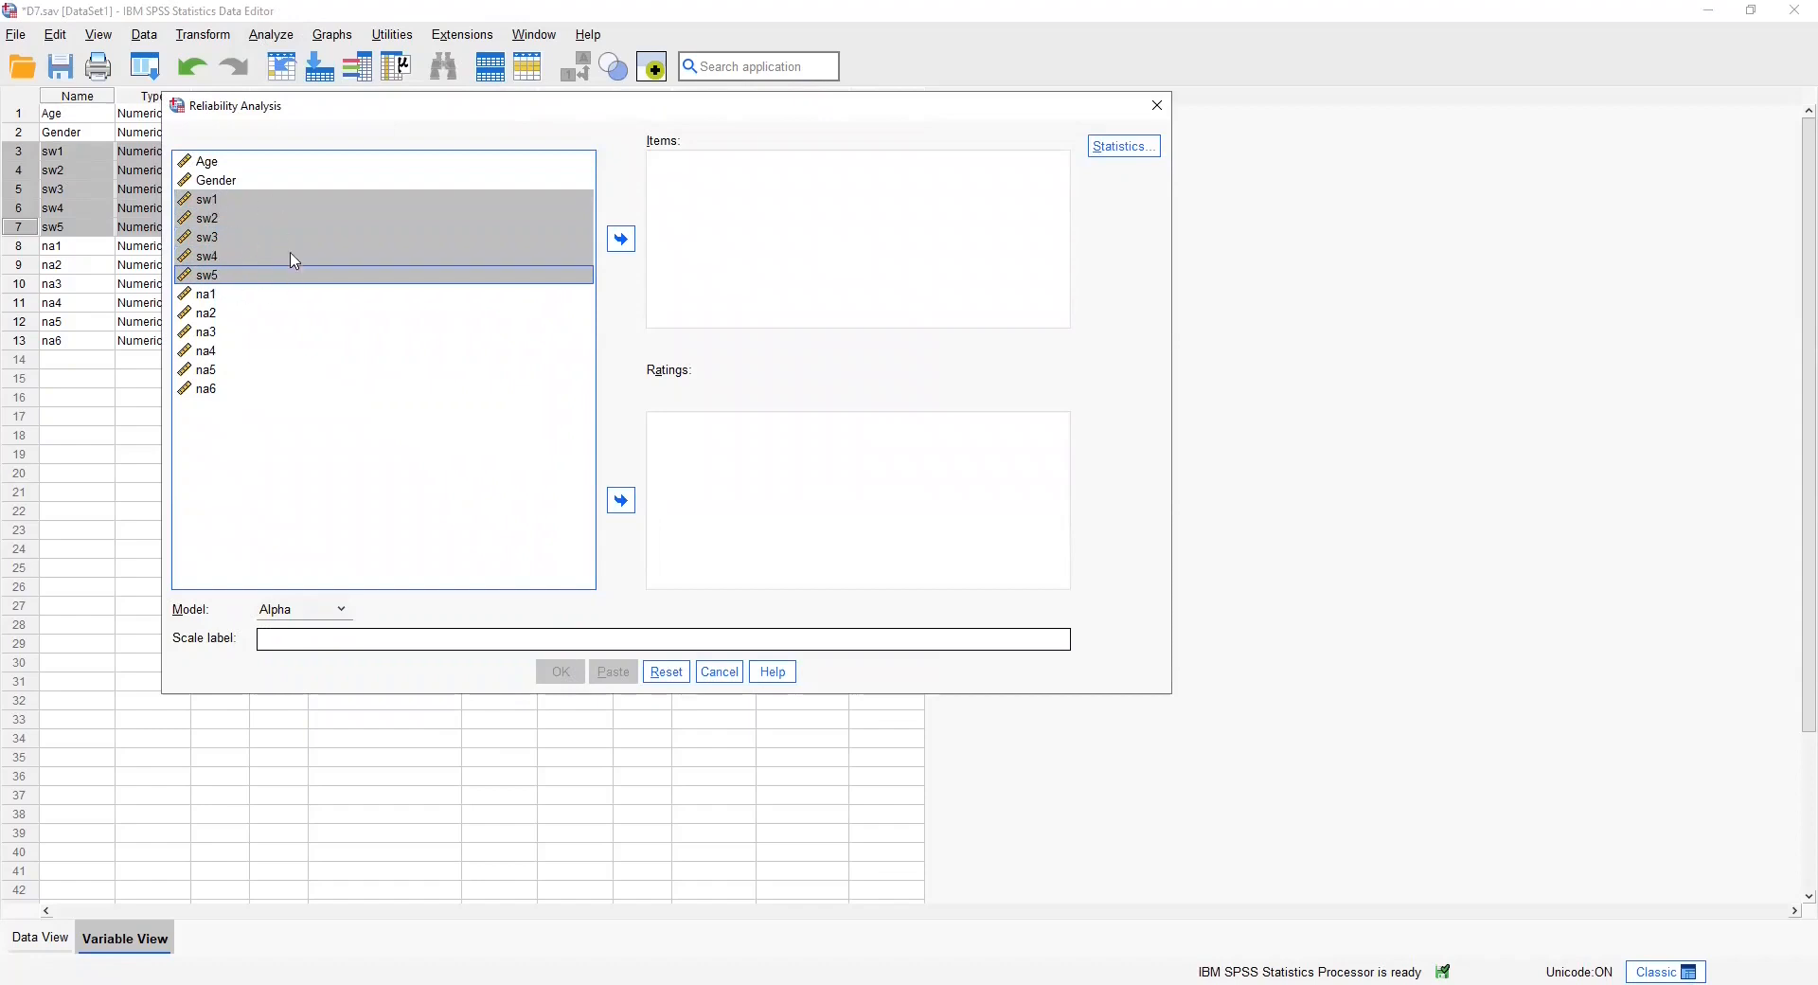
{"action": "left_click", "coordinate": [621, 248]}
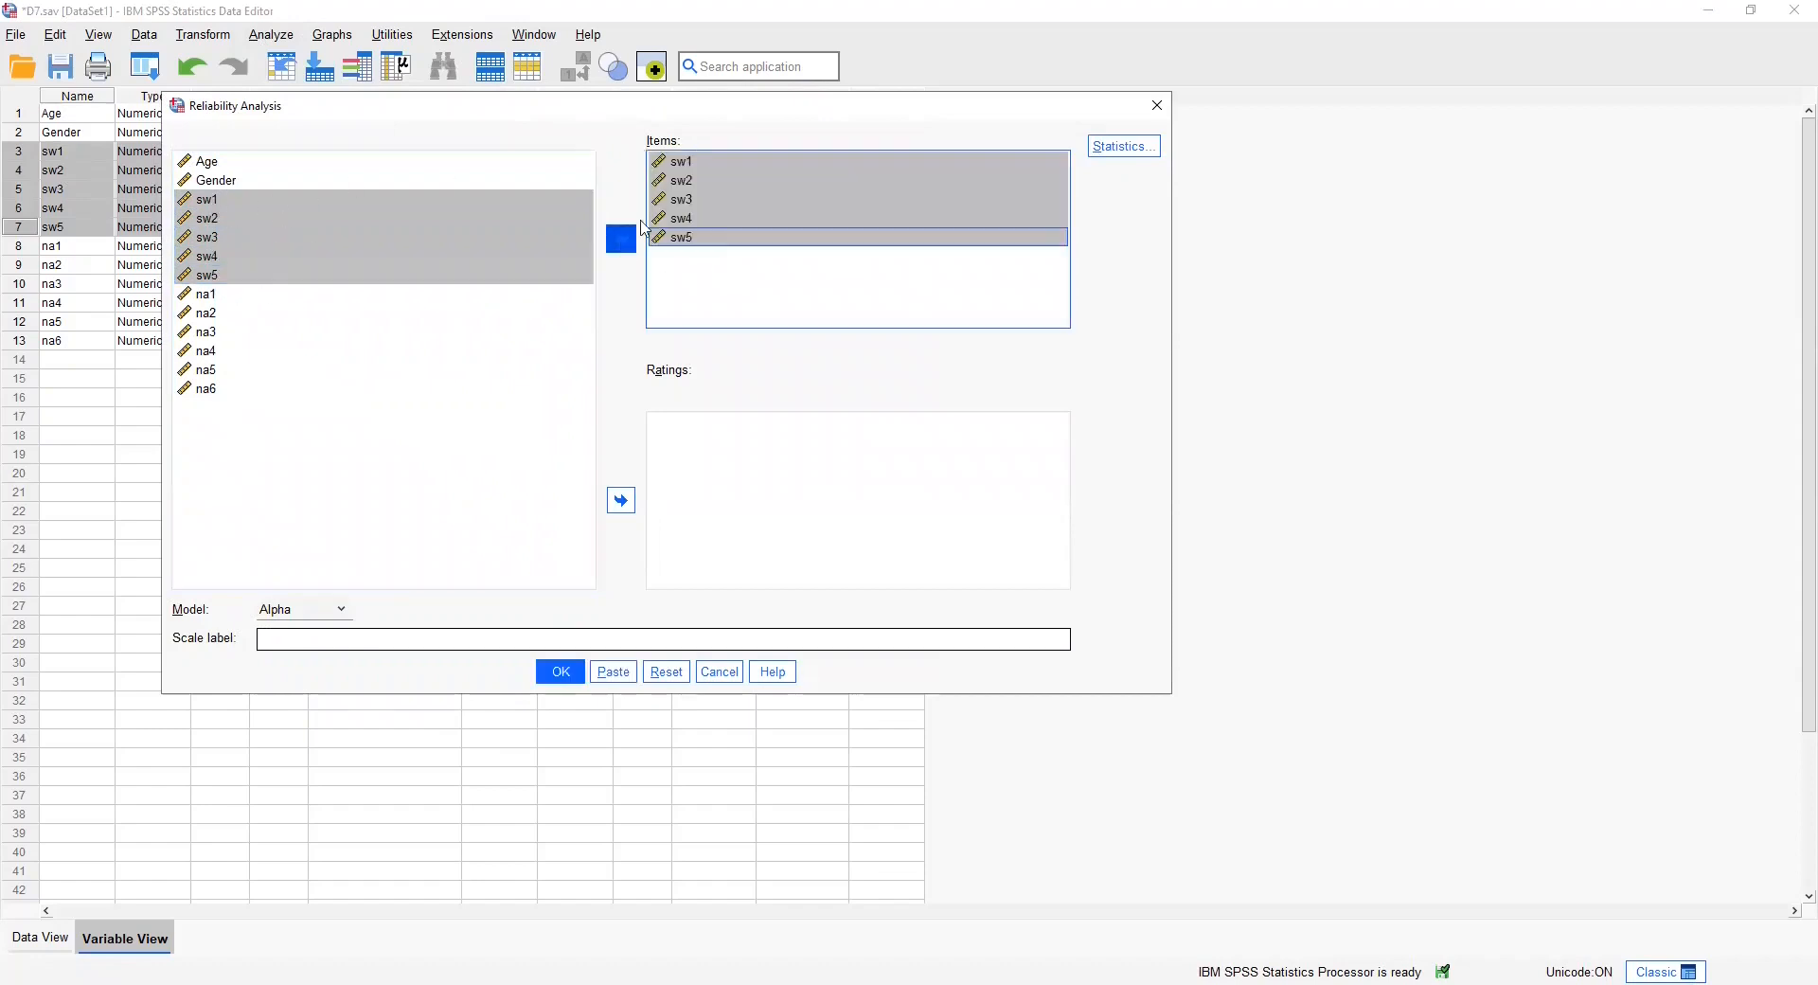
- Include the Scale if item deleted descriptives and run the reliability analysis with the Alpha model
{"action": "left_click", "coordinate": [1128, 156]}
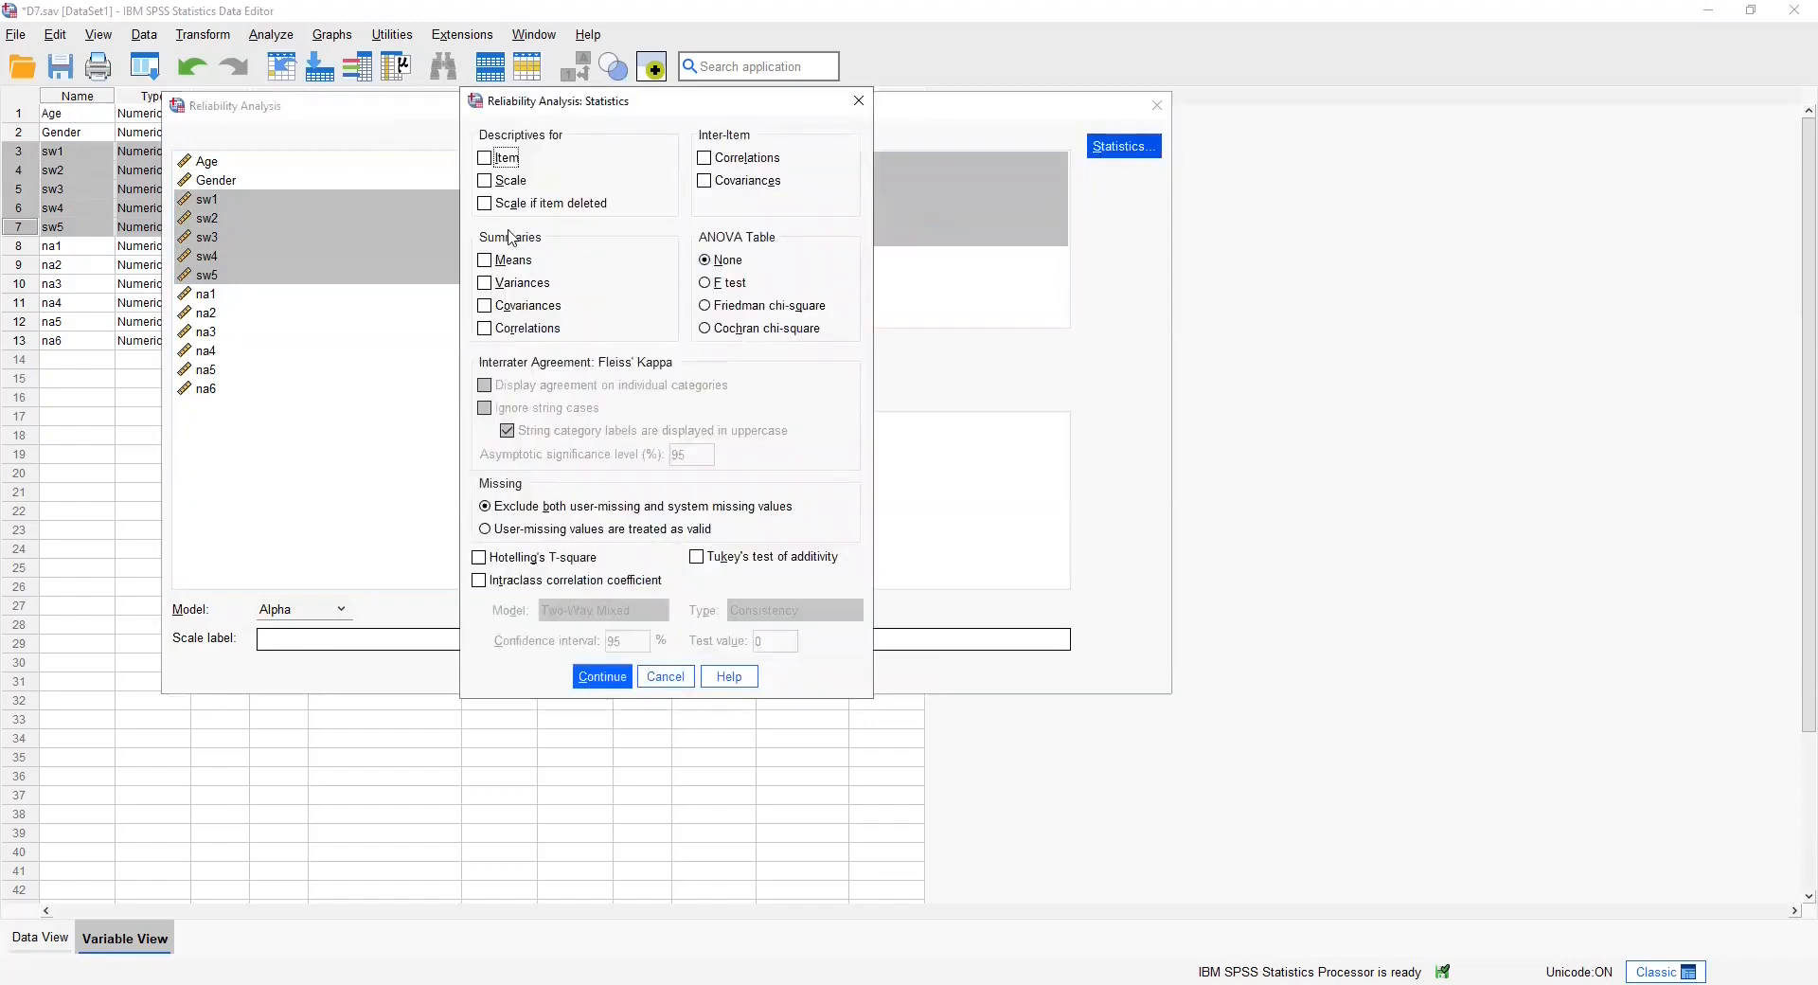
{"action": "left_click", "coordinate": [486, 204]}
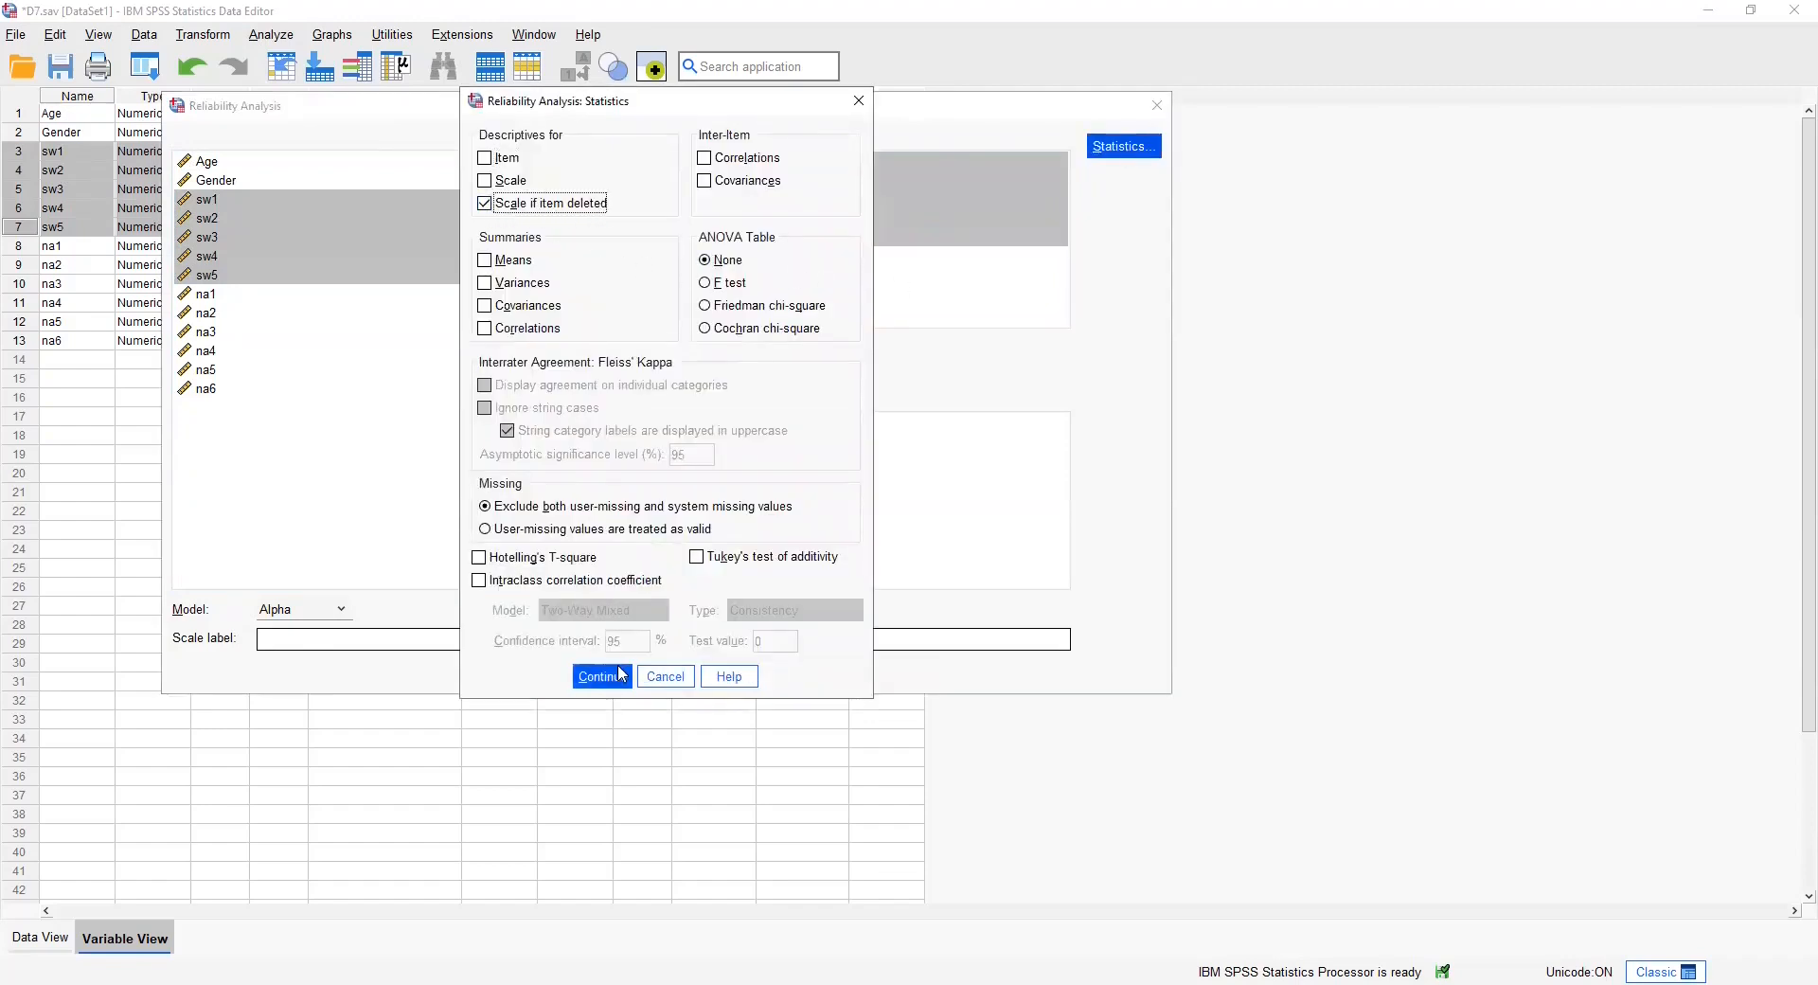
{"action": "left_click", "coordinate": [596, 676]}
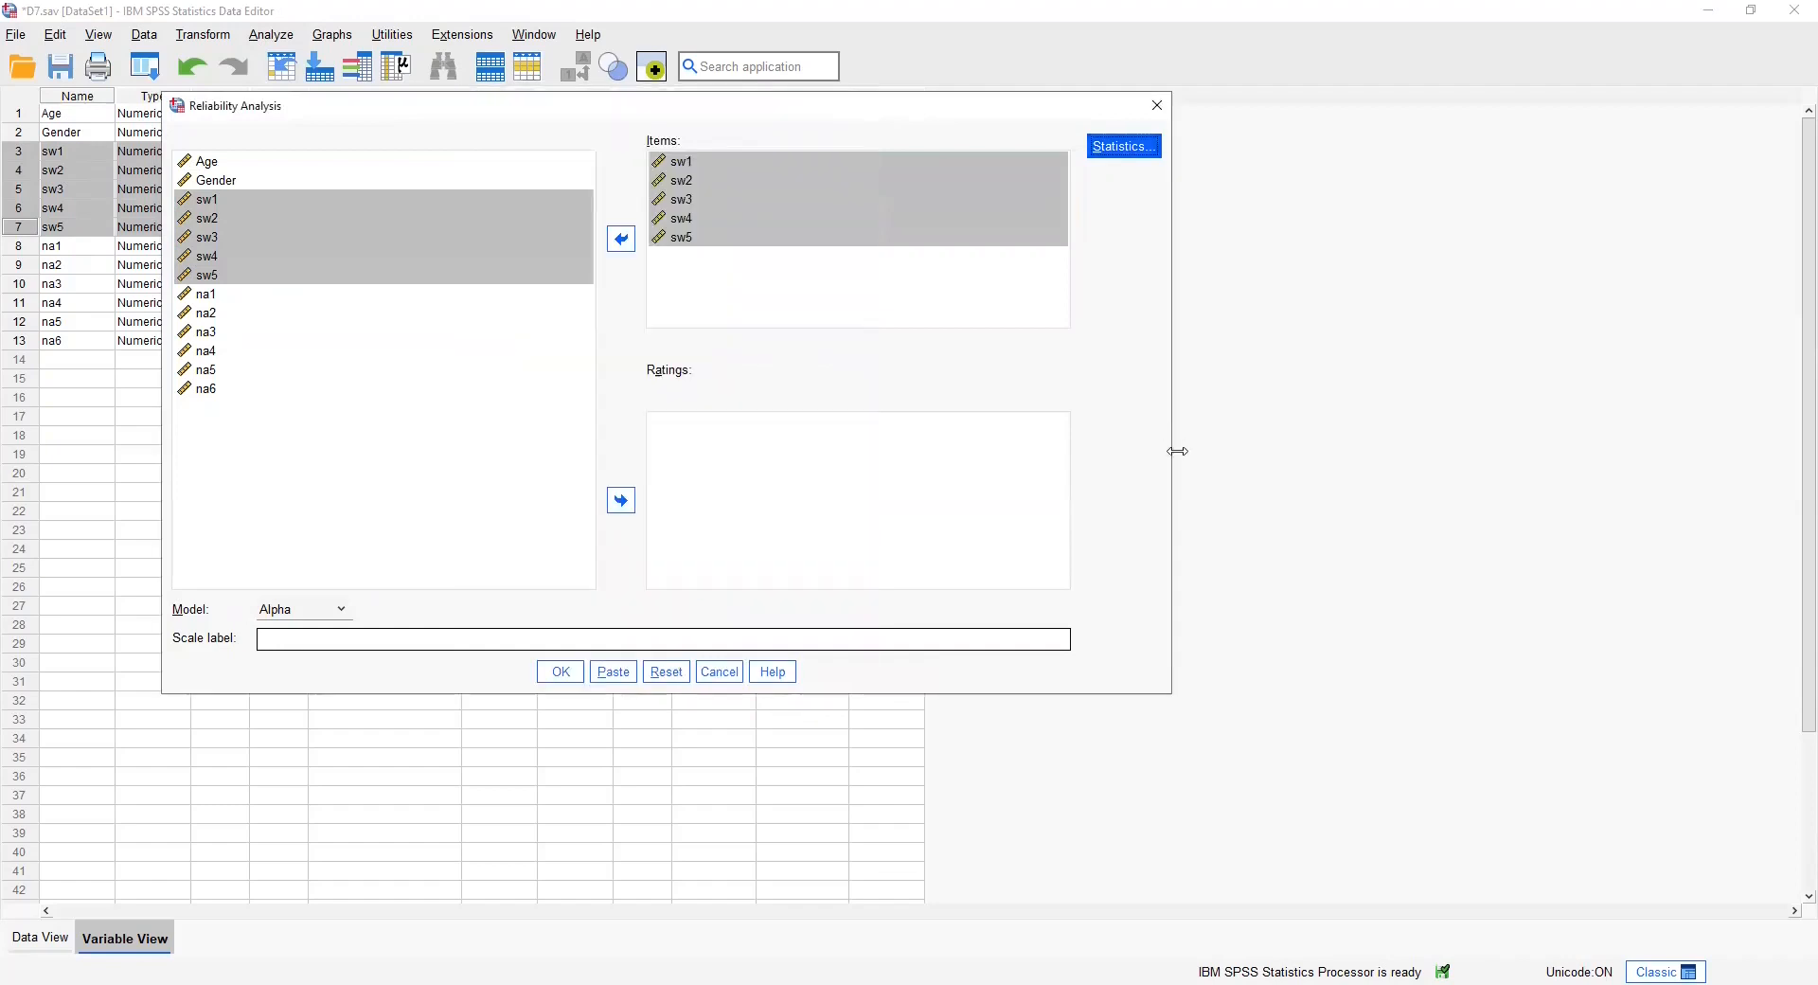
{"action": "left_click", "coordinate": [558, 677]}
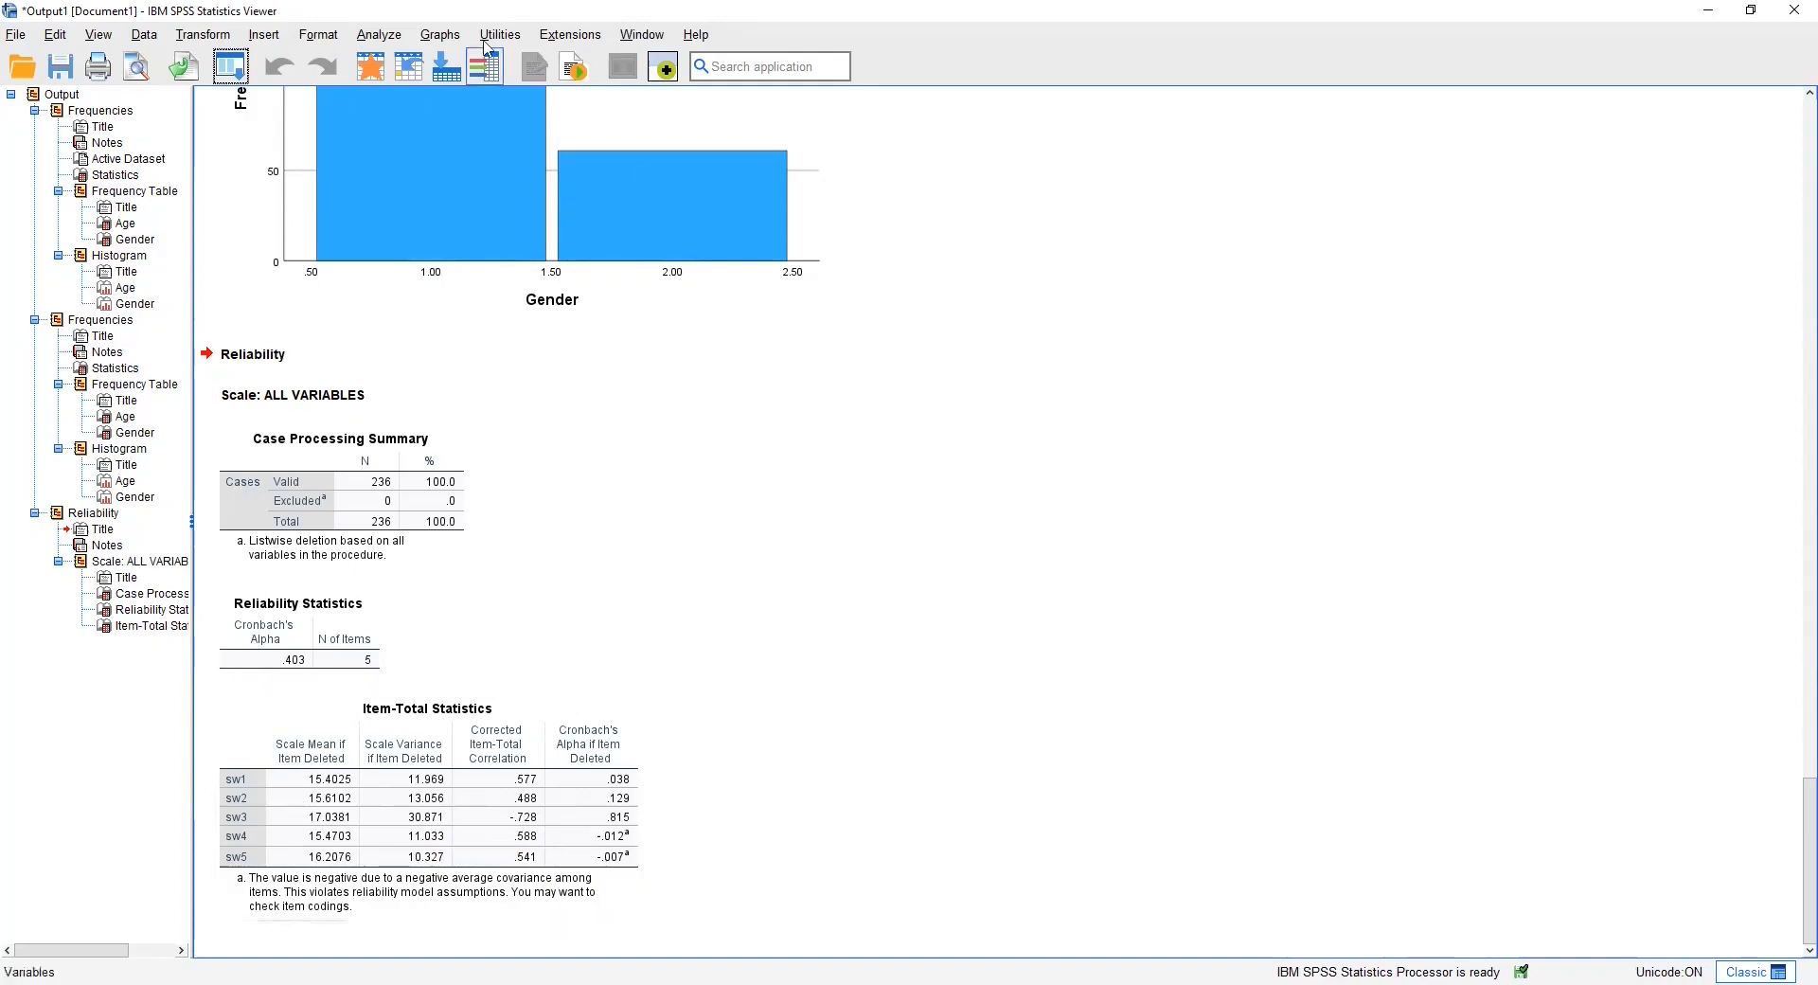
- Reset the Frequencies settings and run frequency tables for sw1 to sw5
{"action": "left_click", "coordinate": [368, 40]}
{"action": "mouse_move", "coordinate": [407, 139]}
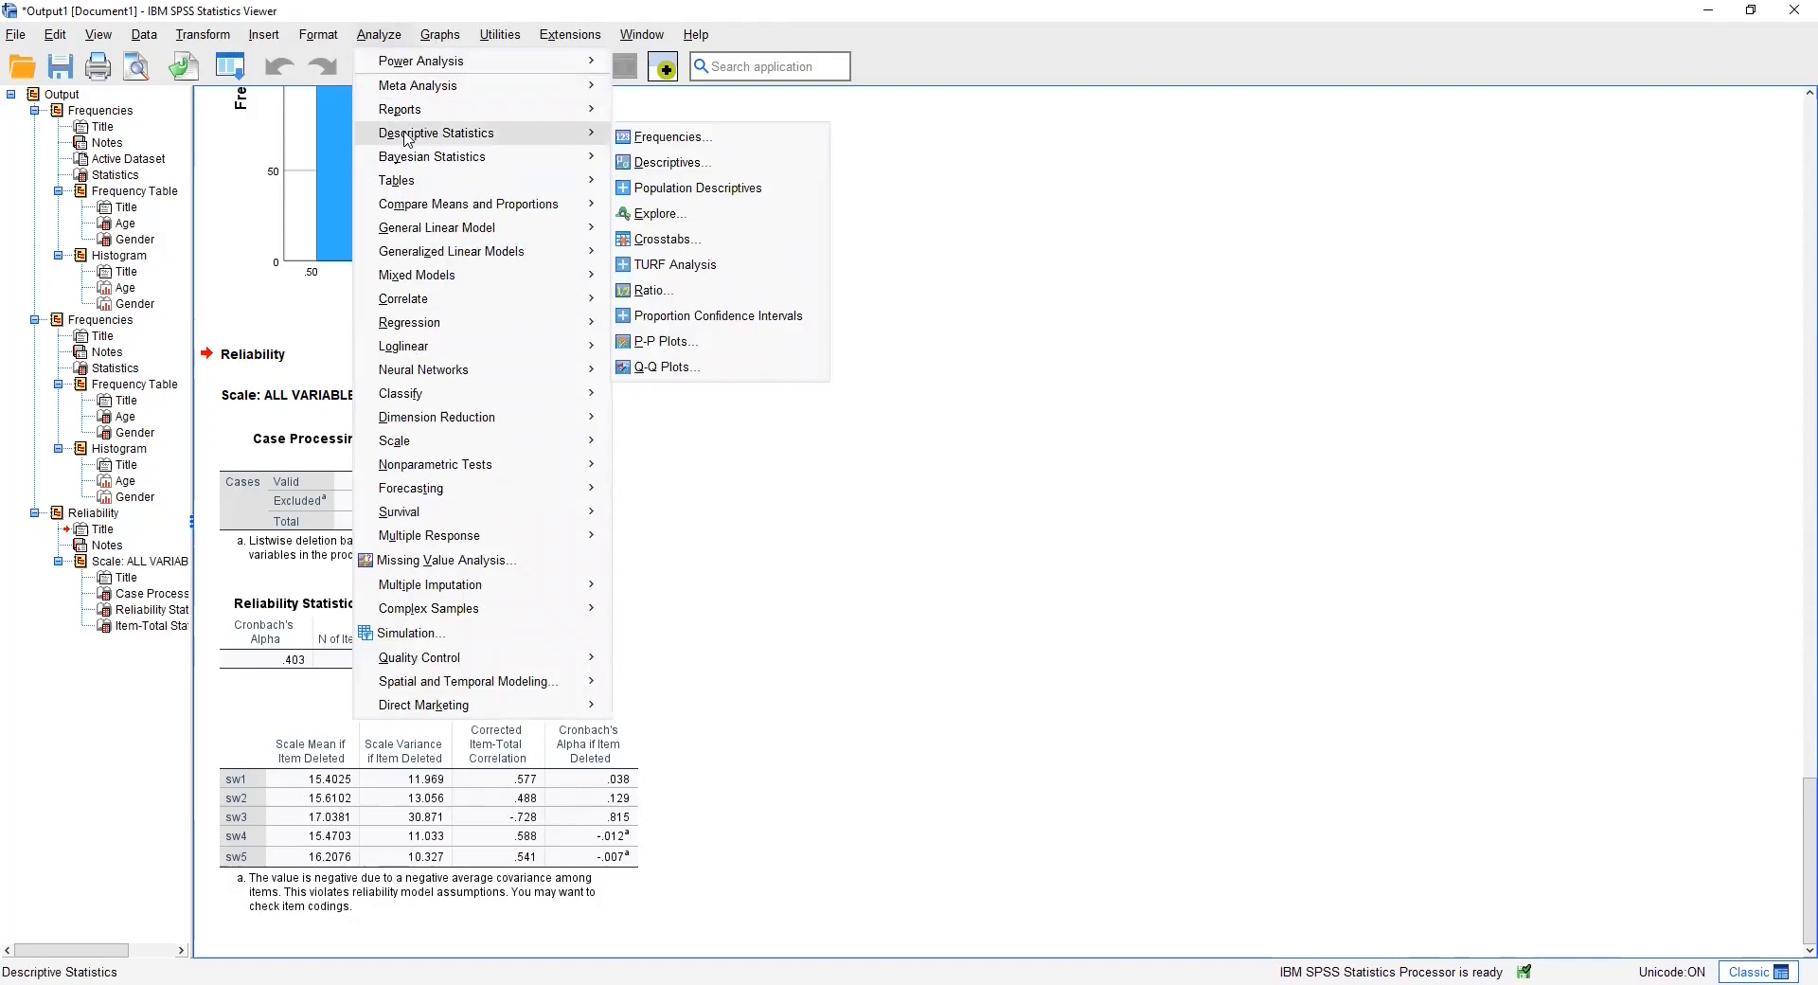
{"action": "left_click", "coordinate": [720, 136]}
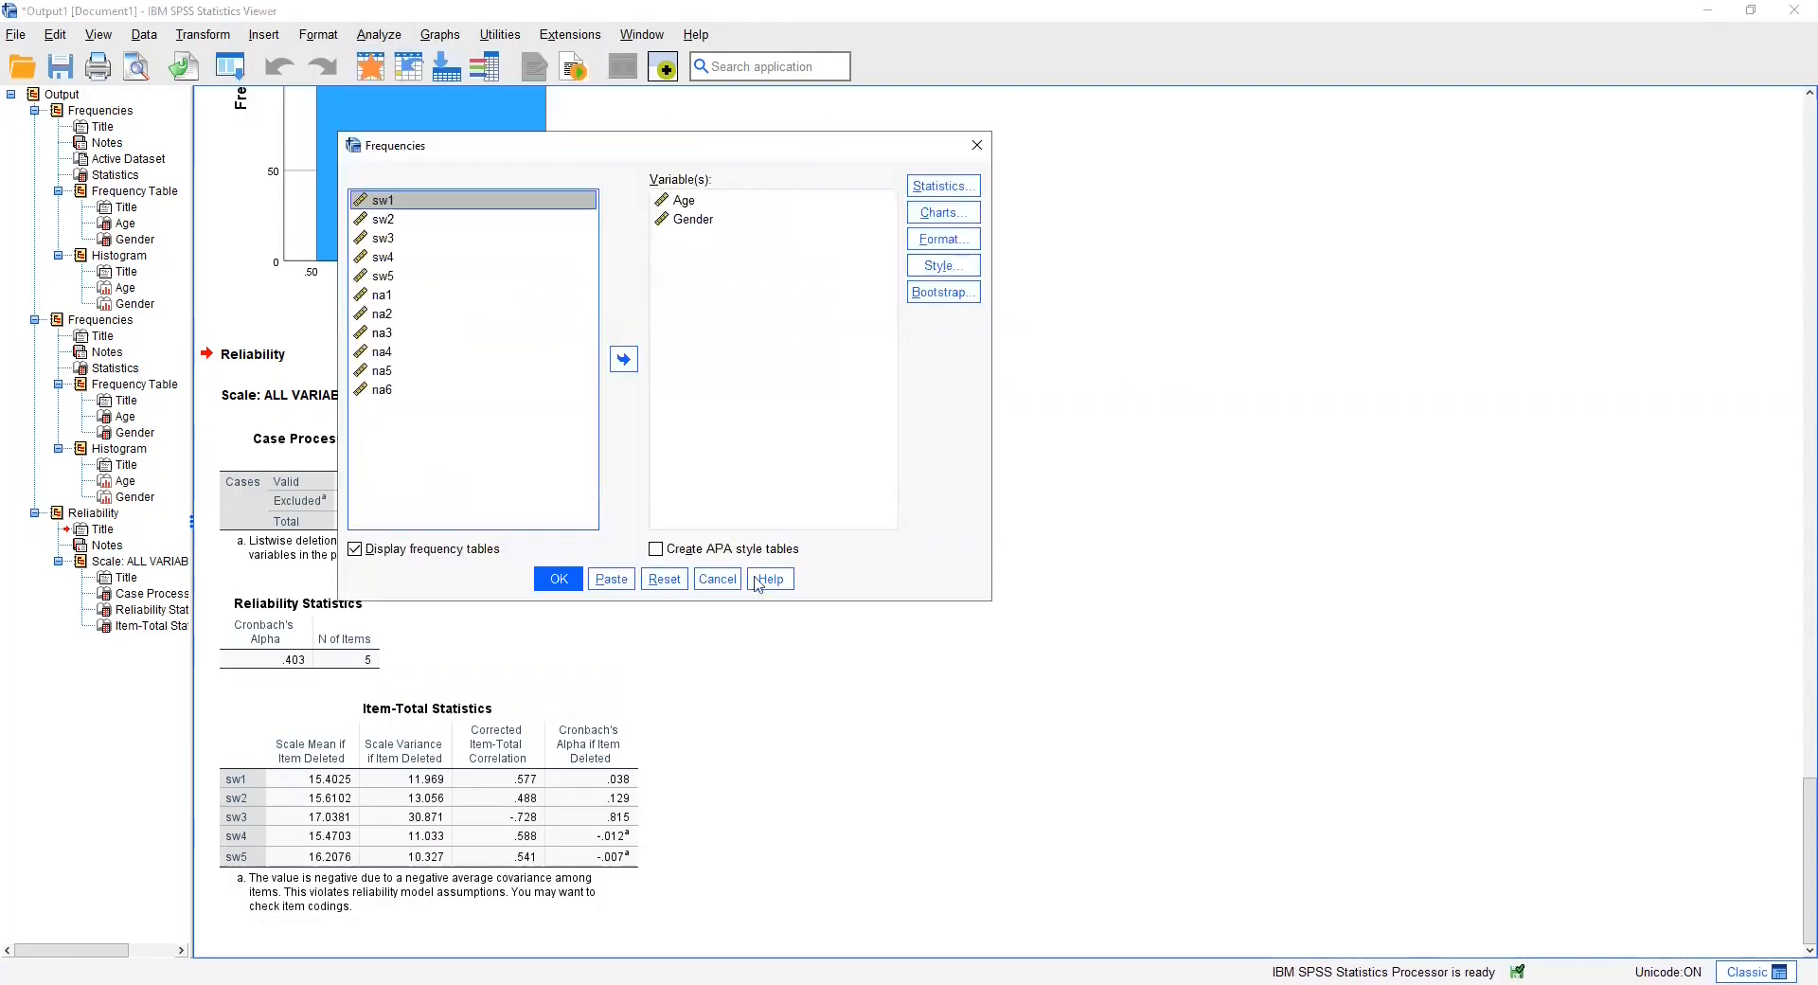
{"action": "left_click", "coordinate": [663, 578]}
{"action": "left_click", "coordinate": [388, 239]}
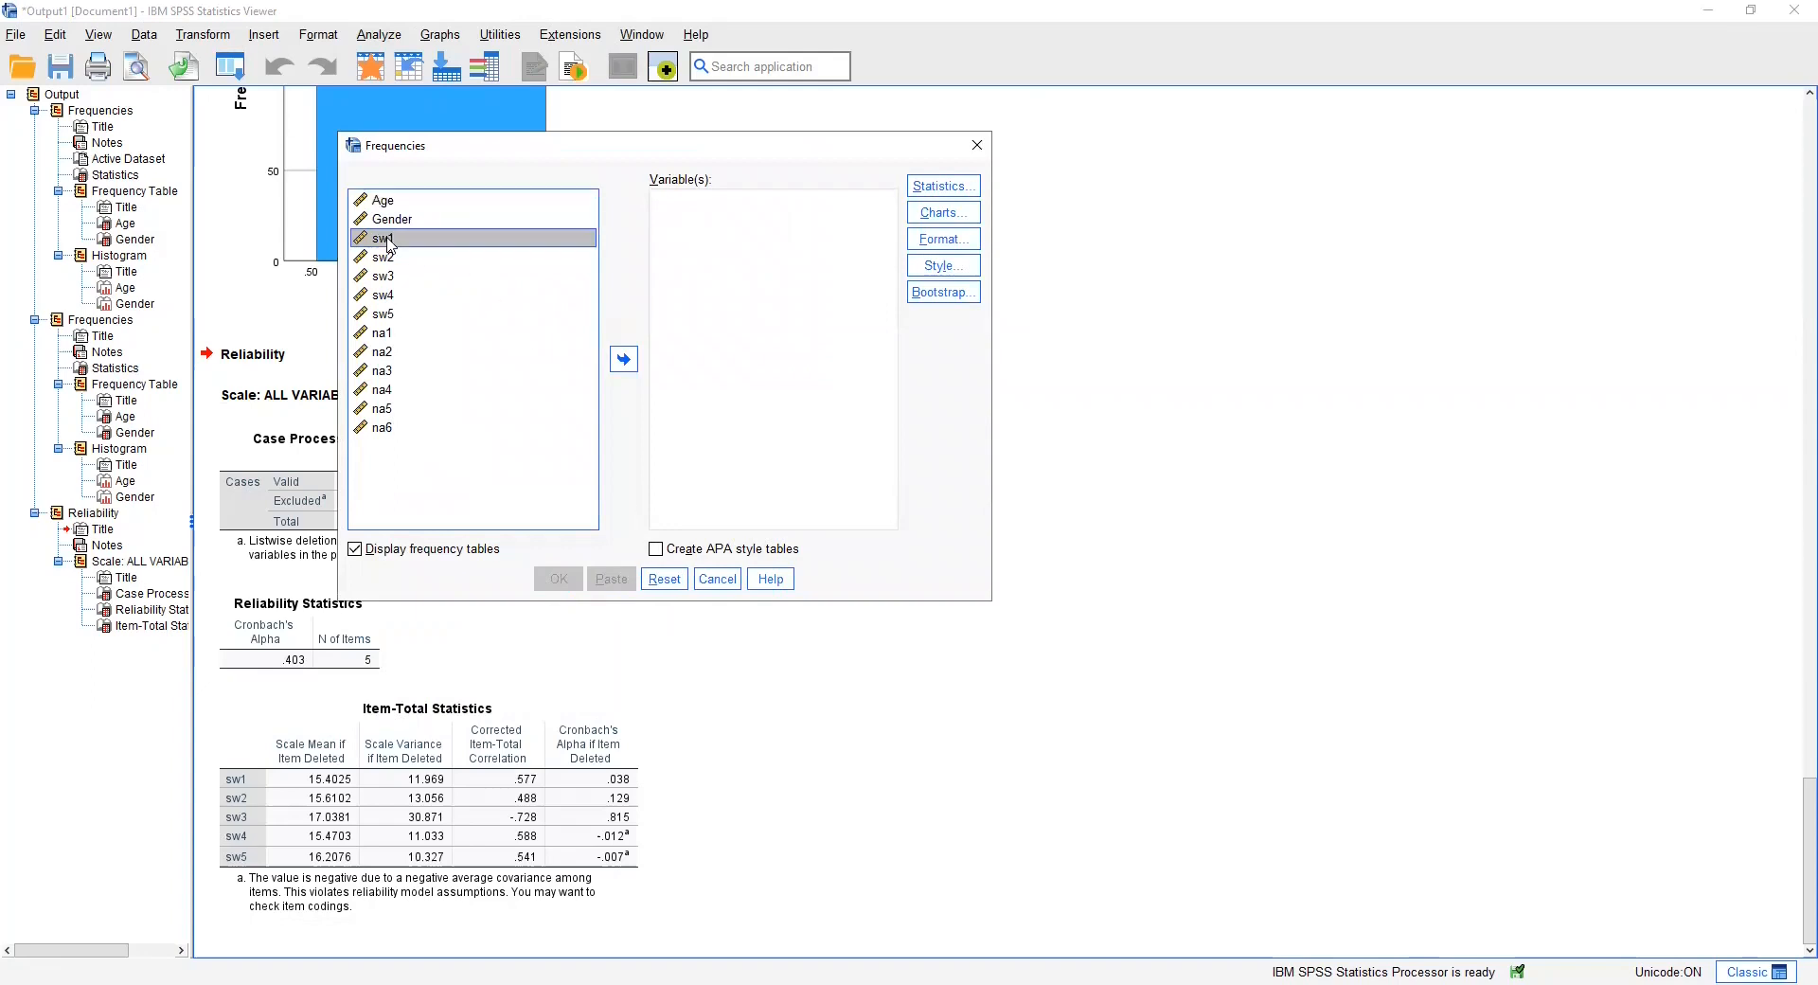
{"action": "left_click", "coordinate": [383, 313], "text": "shift"}
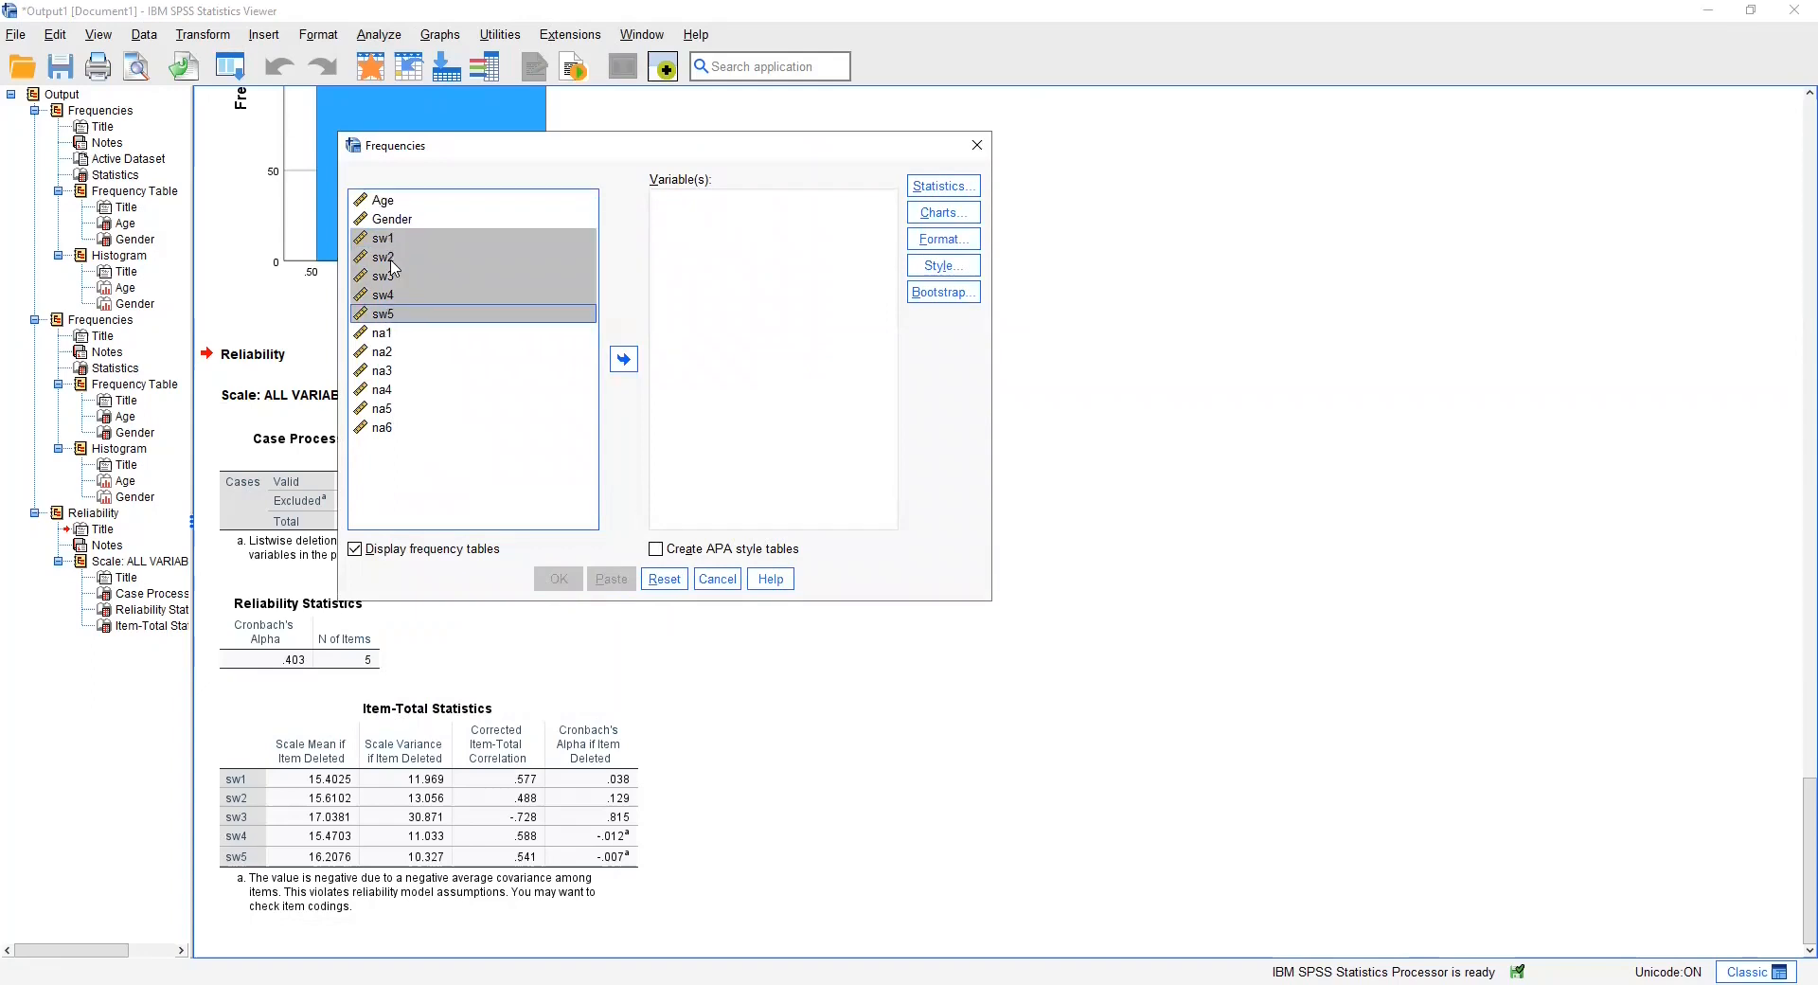
{"action": "left_click", "coordinate": [624, 360]}
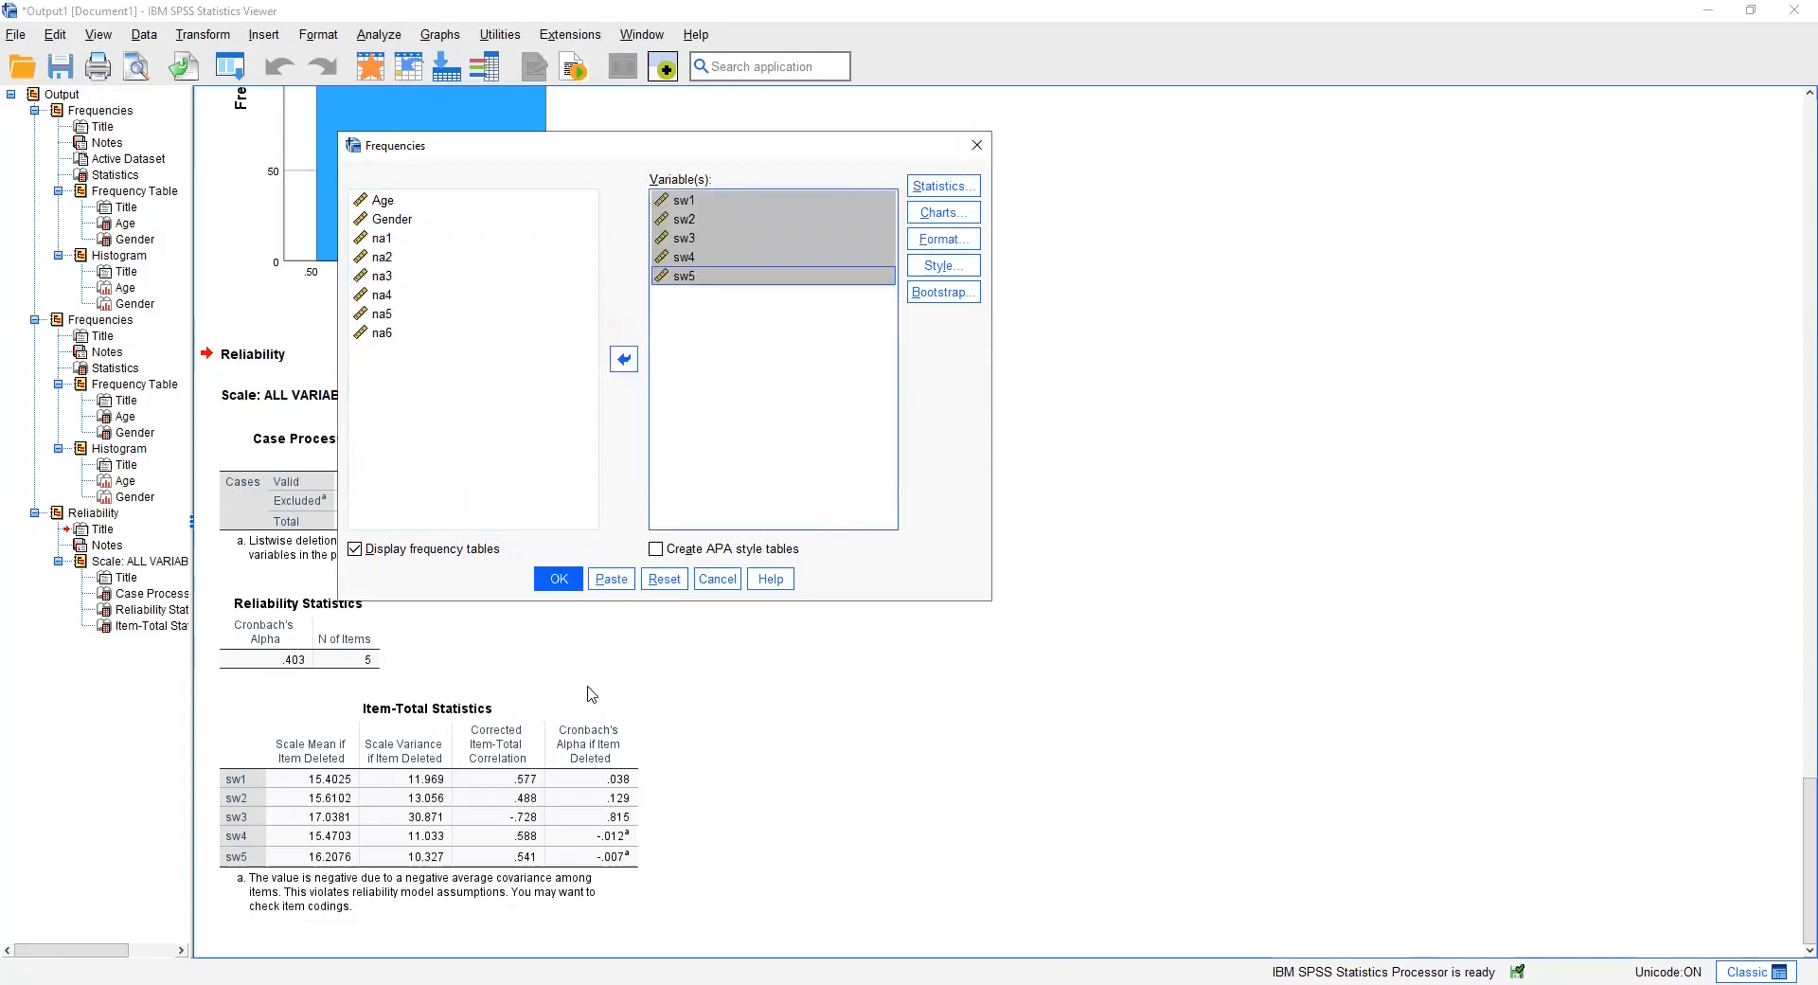
{"action": "left_click", "coordinate": [561, 580]}
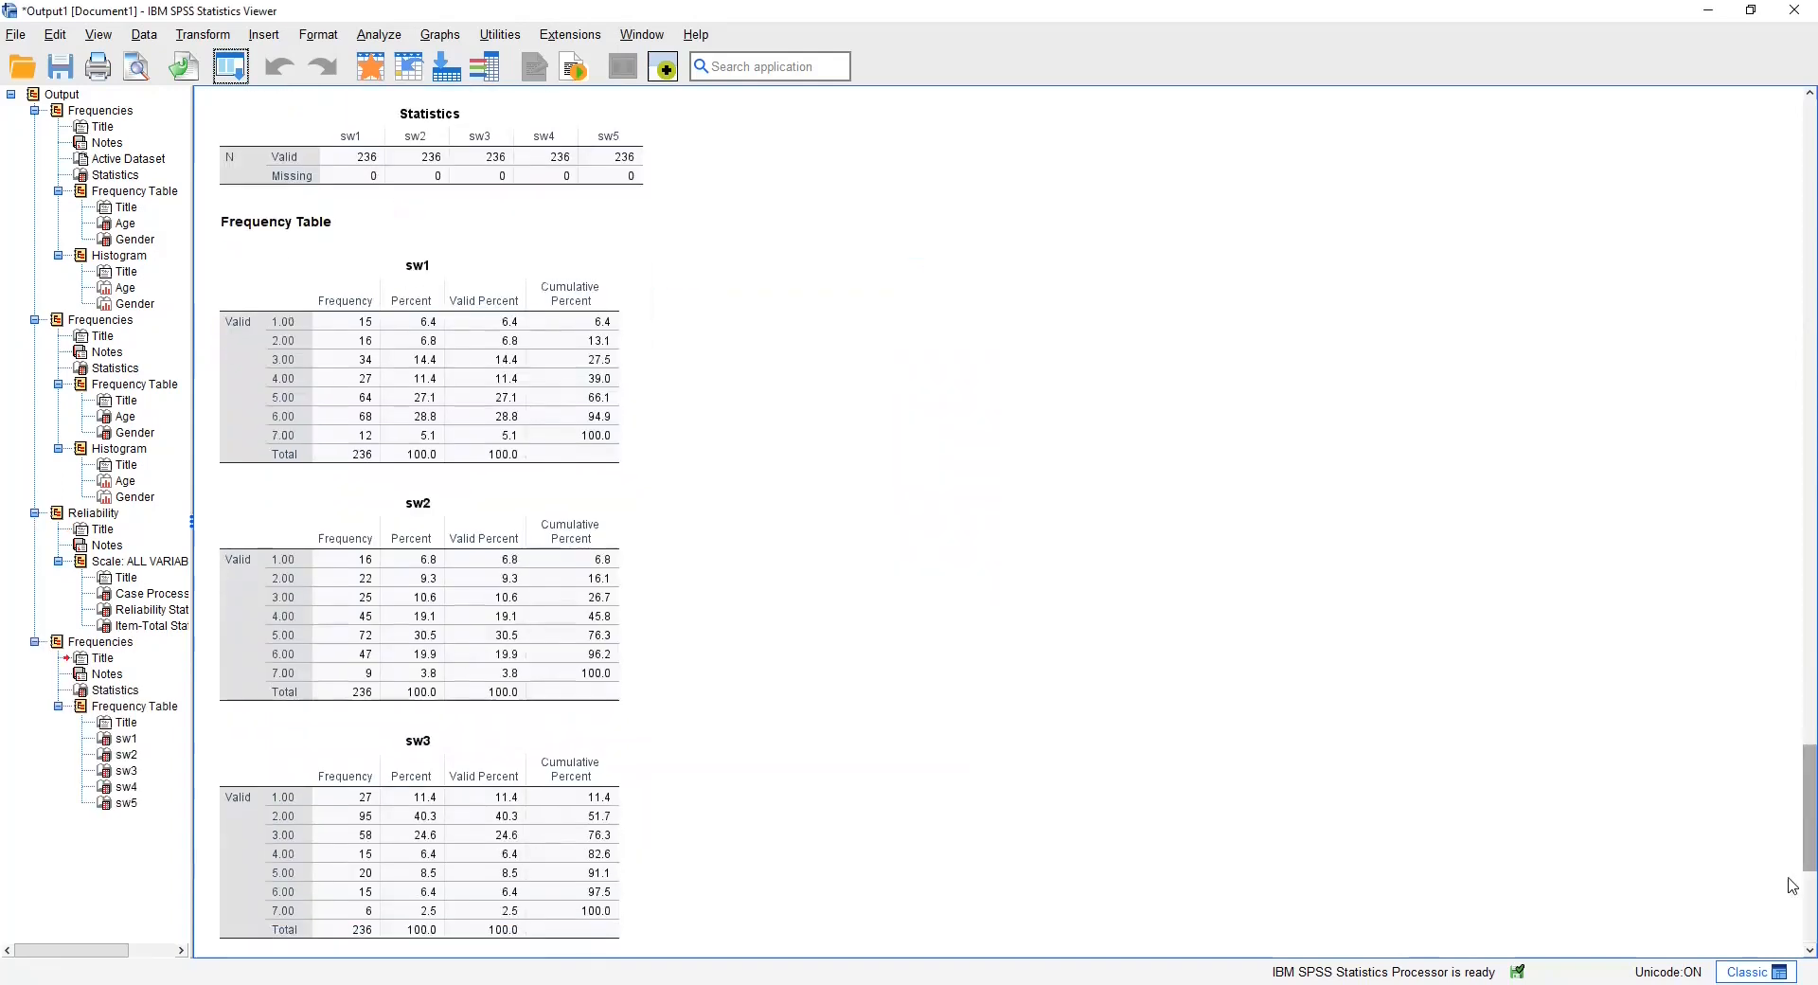
- Examine the frequency tables of sw1 to sw5, comparing the response distribution of sw3 with the other items
{"action": "scroll", "coordinate": [1793, 834], "scroll_direction": "up", "scroll_amount": 4}
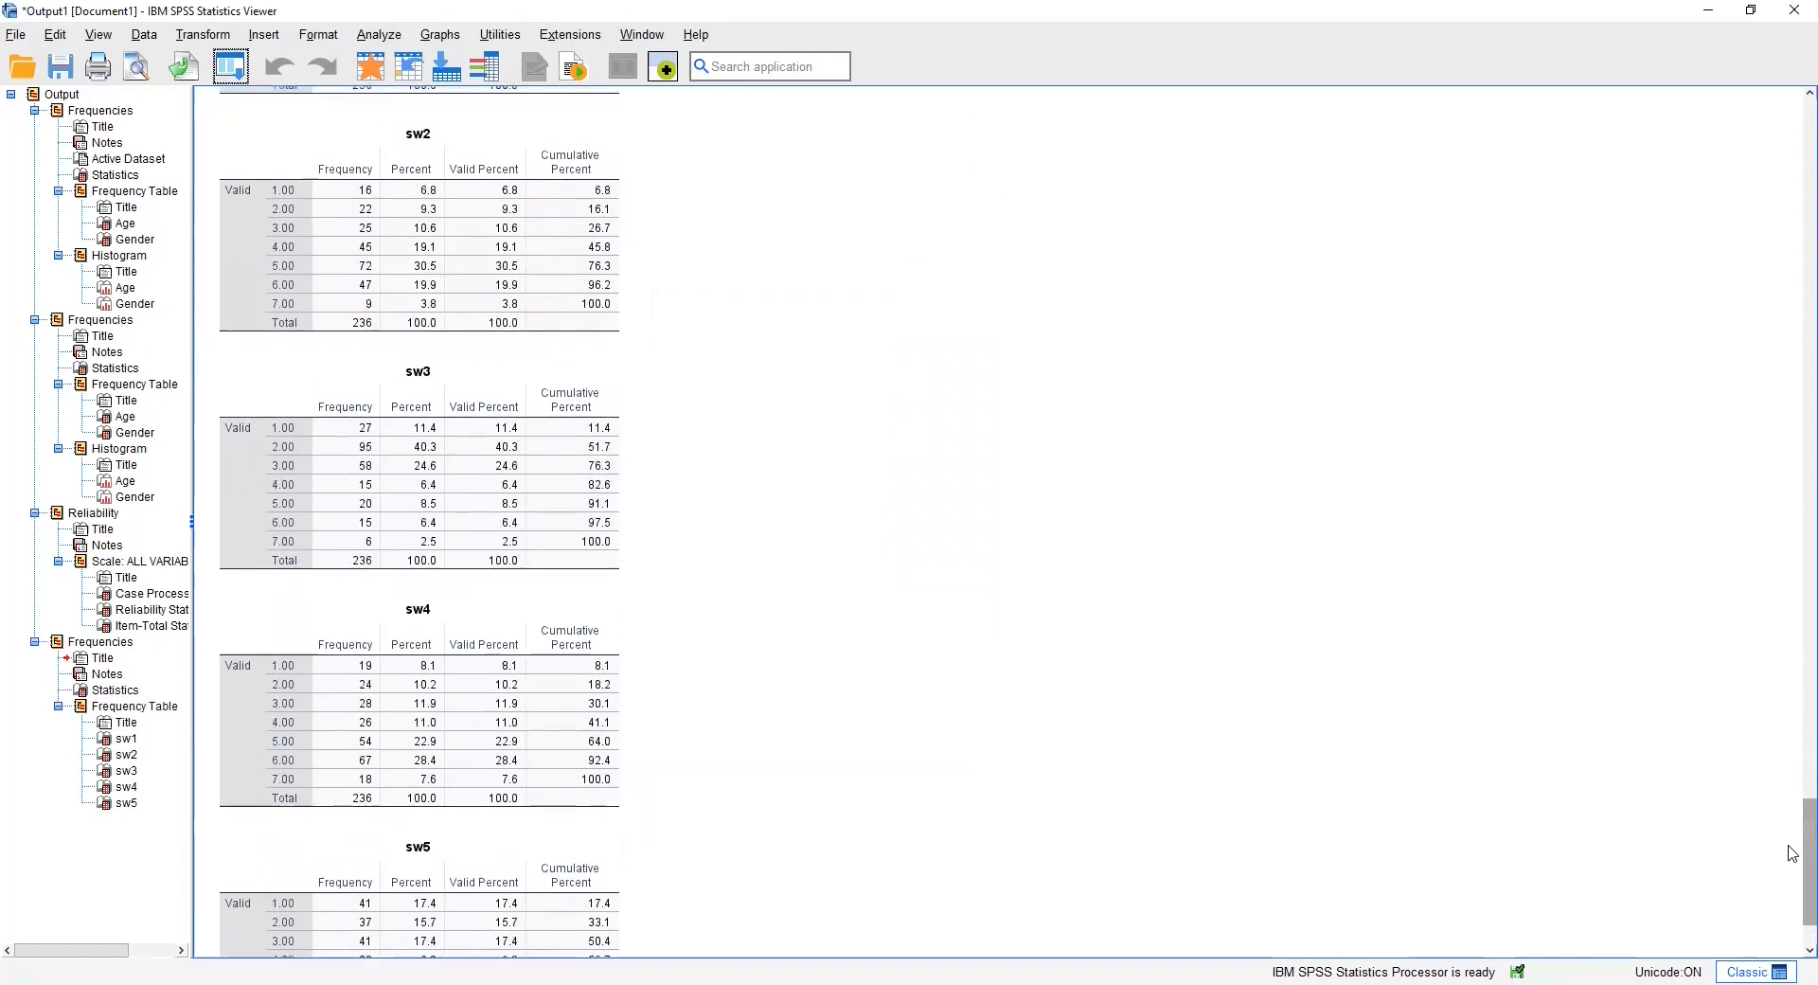
{"action": "scroll", "coordinate": [1082, 535], "scroll_direction": "up", "scroll_amount": 2}
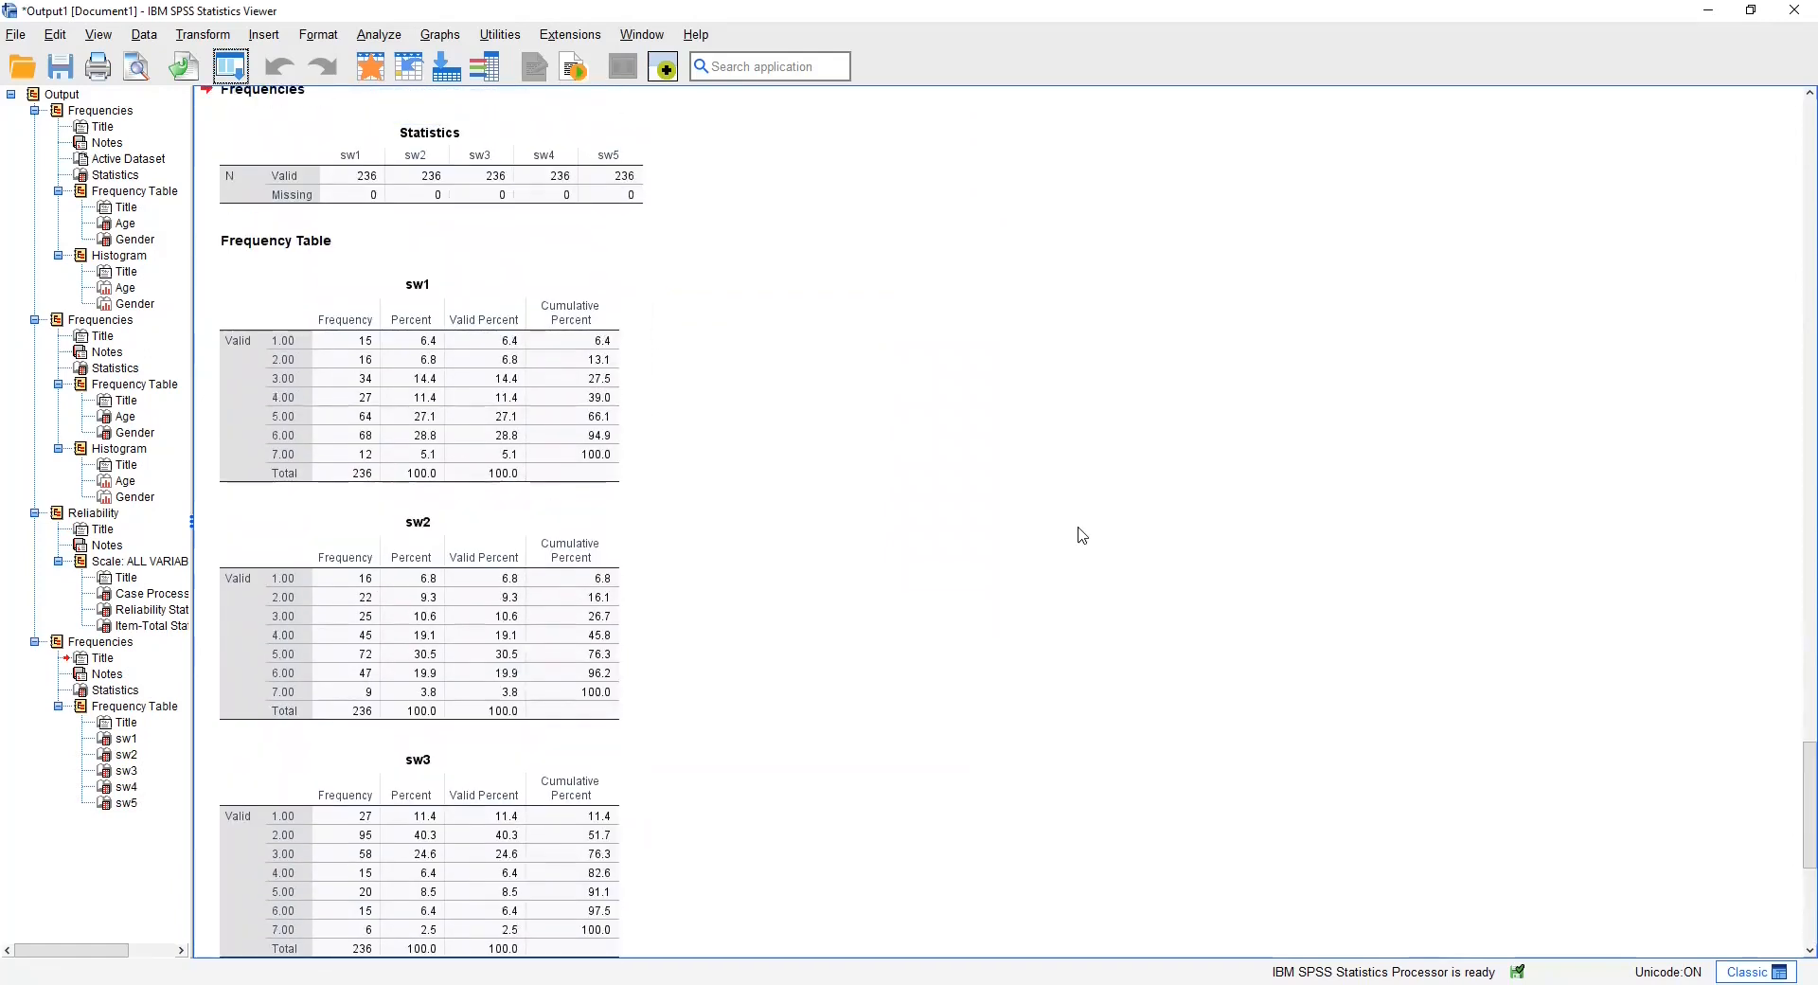
{"action": "left_click", "coordinate": [370, 370]}
{"action": "scroll", "coordinate": [1793, 803], "scroll_direction": "down", "scroll_amount": 3}
{"action": "scroll", "coordinate": [1792, 803], "scroll_direction": "down", "scroll_amount": 2}
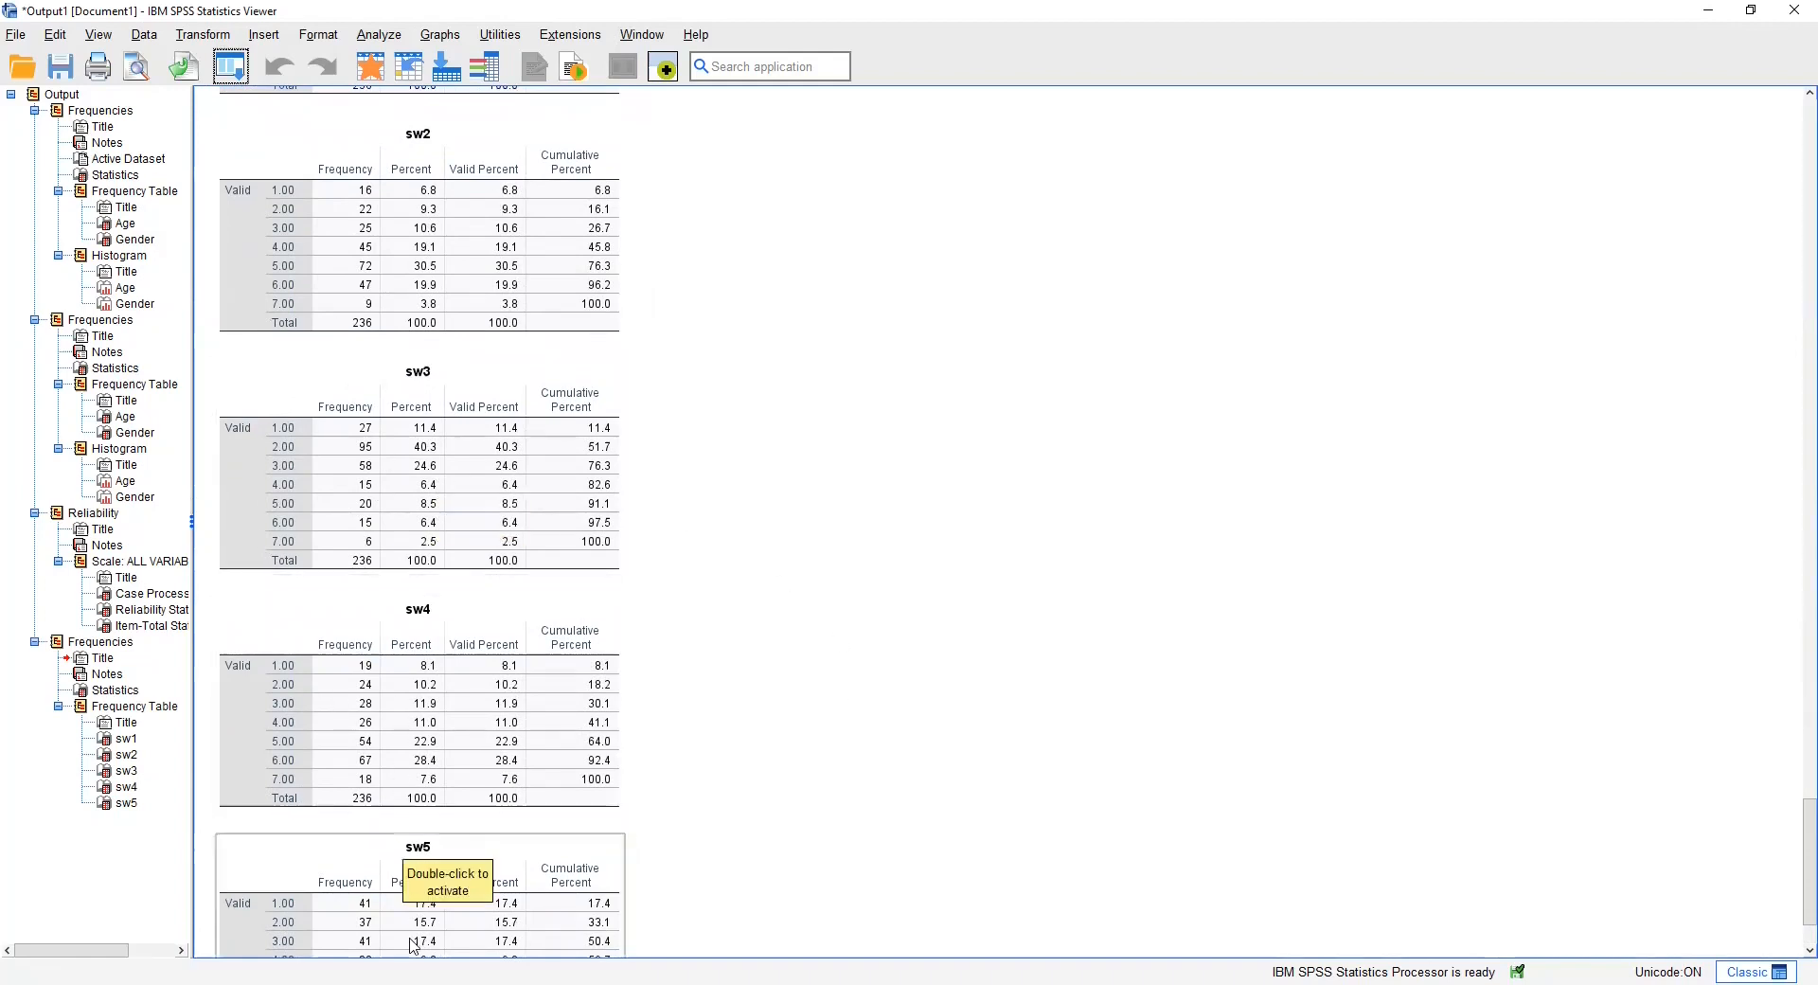
{"action": "scroll", "coordinate": [1795, 833], "scroll_direction": "down", "scroll_amount": 3}
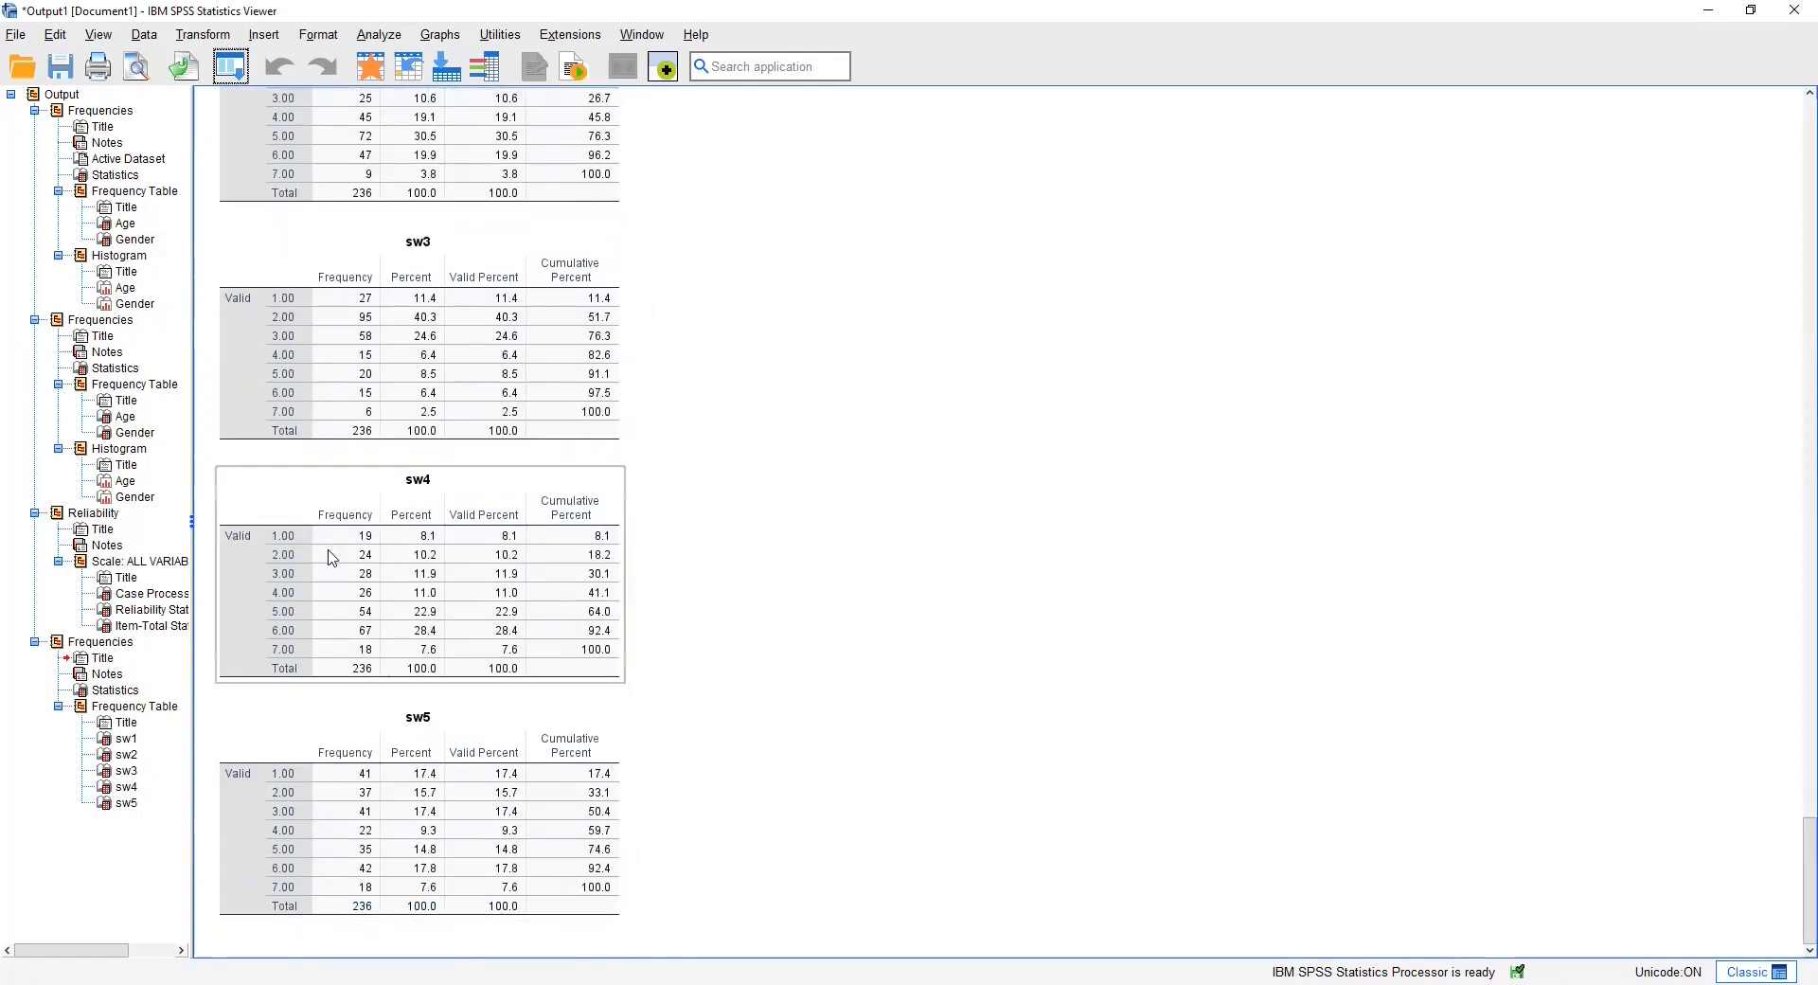
{"action": "scroll", "coordinate": [1793, 866], "scroll_direction": "up", "scroll_amount": 3}
{"action": "scroll", "coordinate": [1792, 866], "scroll_direction": "up", "scroll_amount": 2}
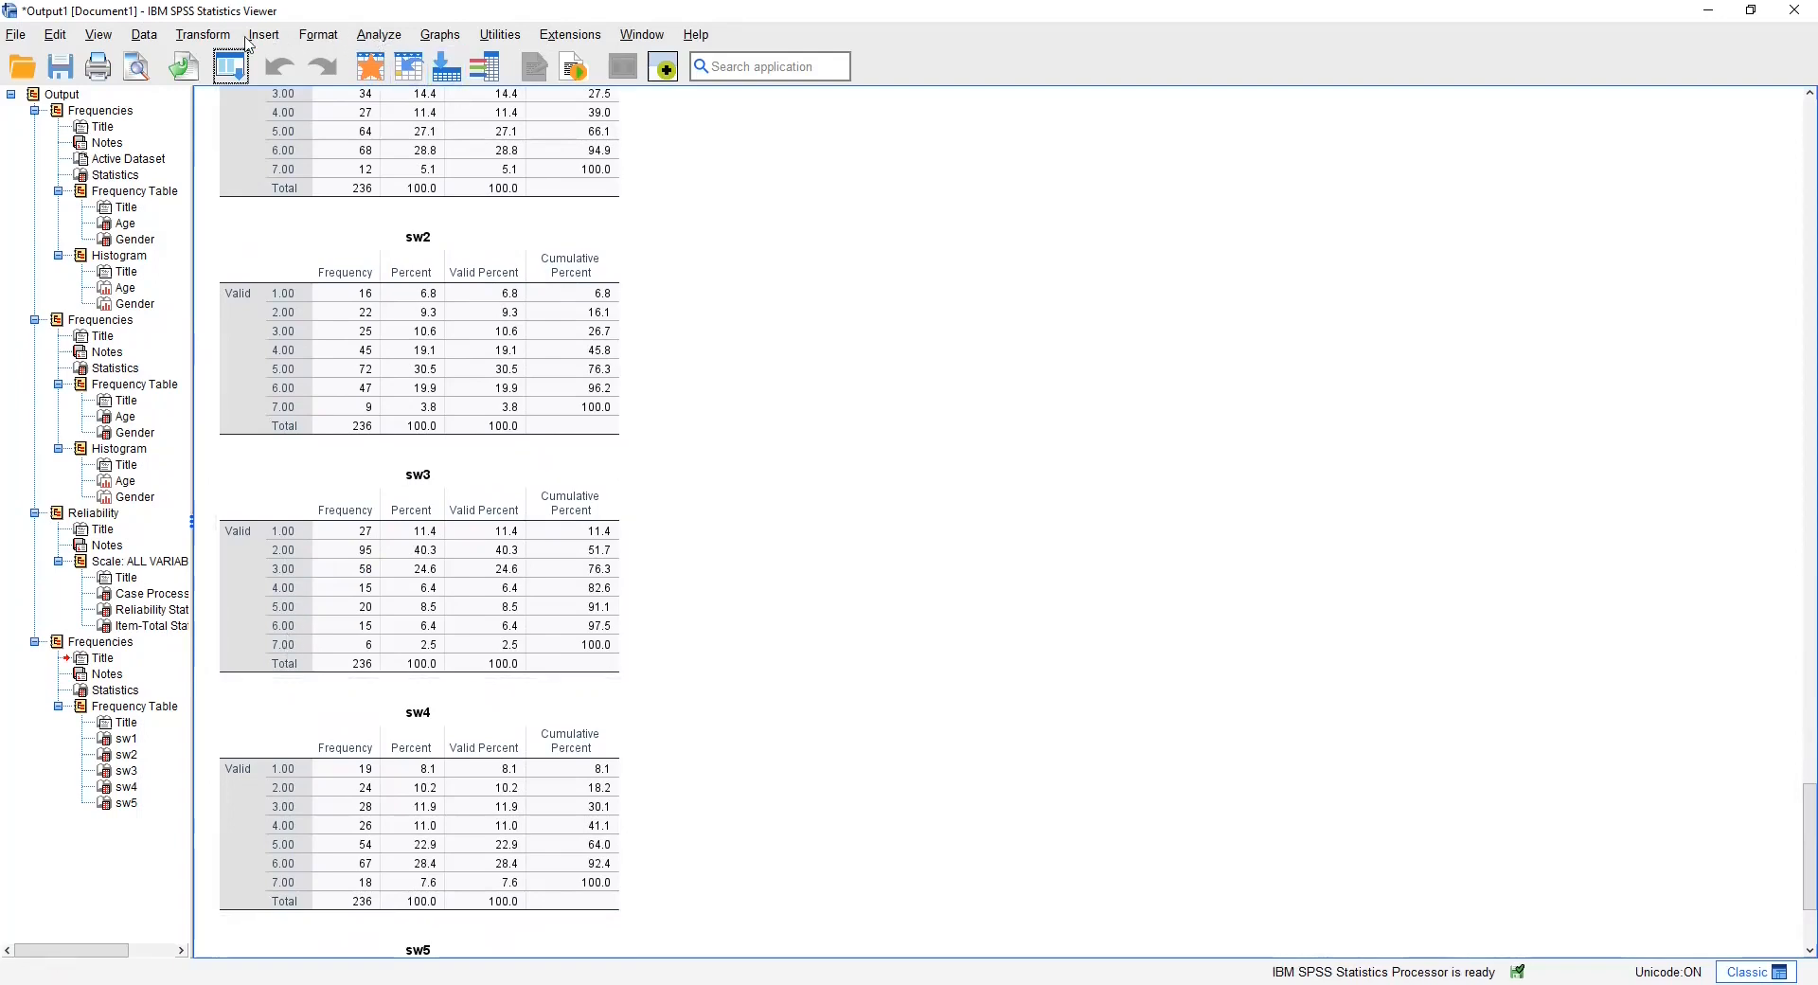
- Compute the reverse-coded variable sw3_r with the numeric expression 8-sw3
{"action": "left_click", "coordinate": [209, 39]}
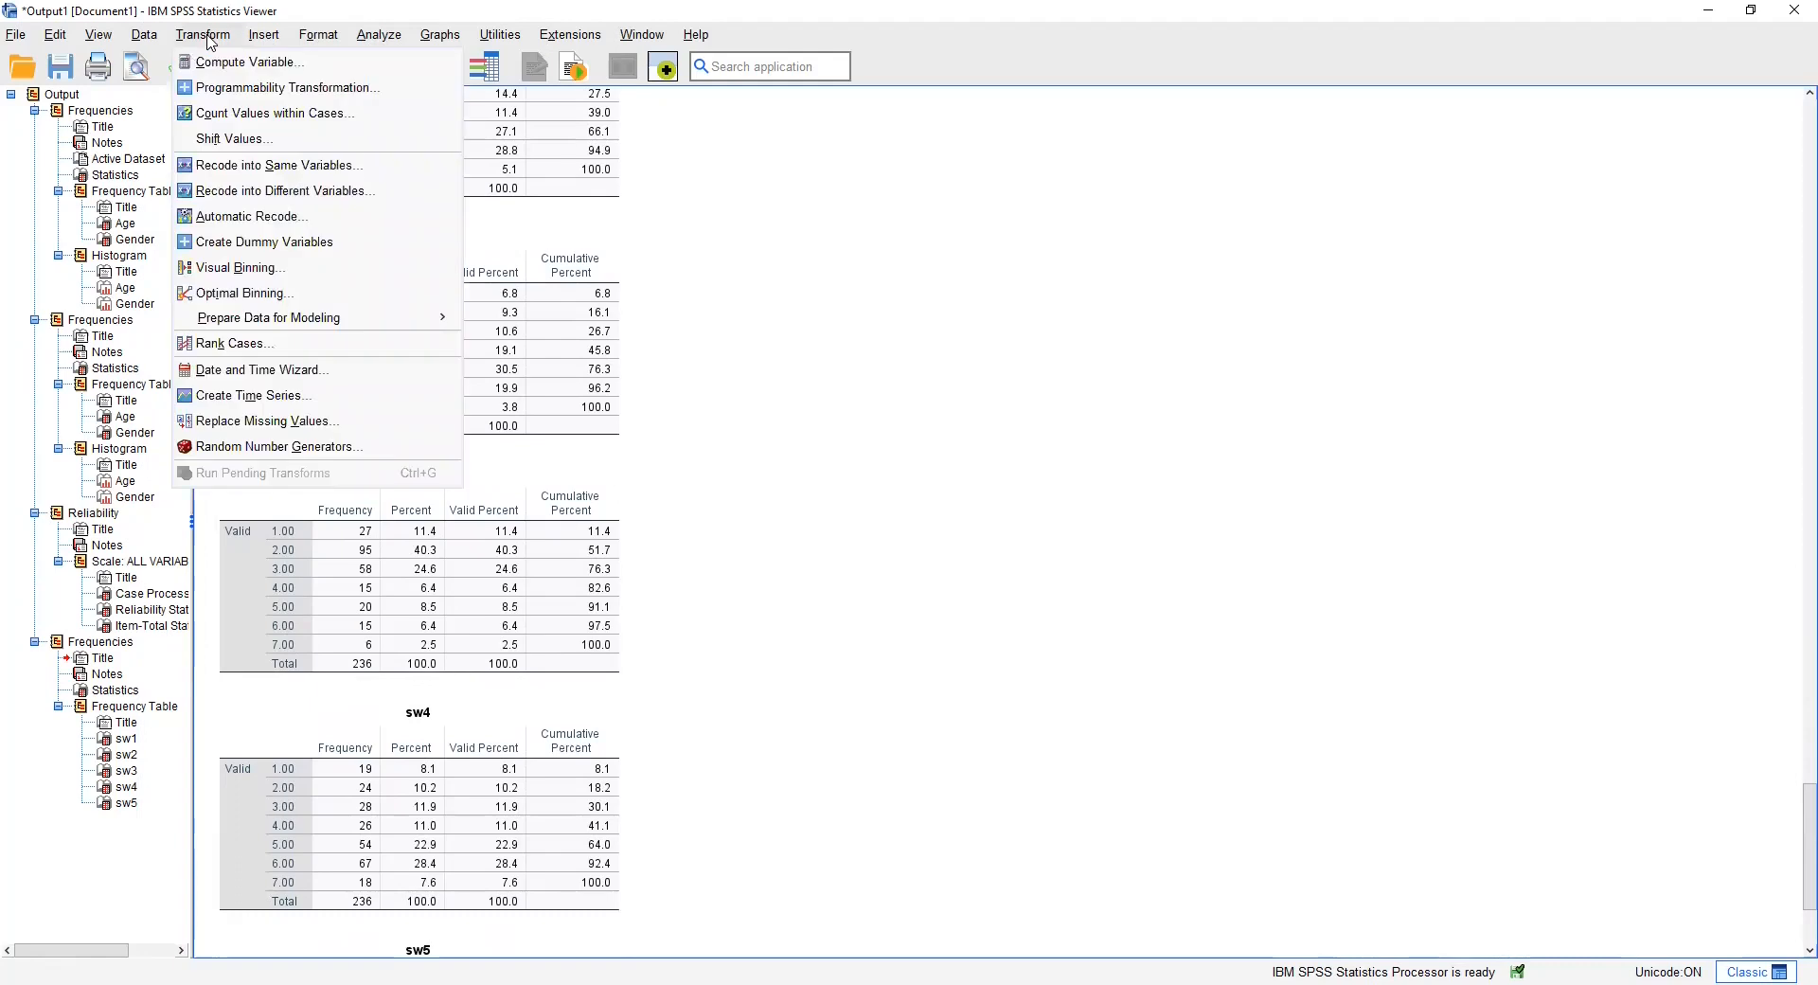
{"action": "left_click", "coordinate": [245, 62]}
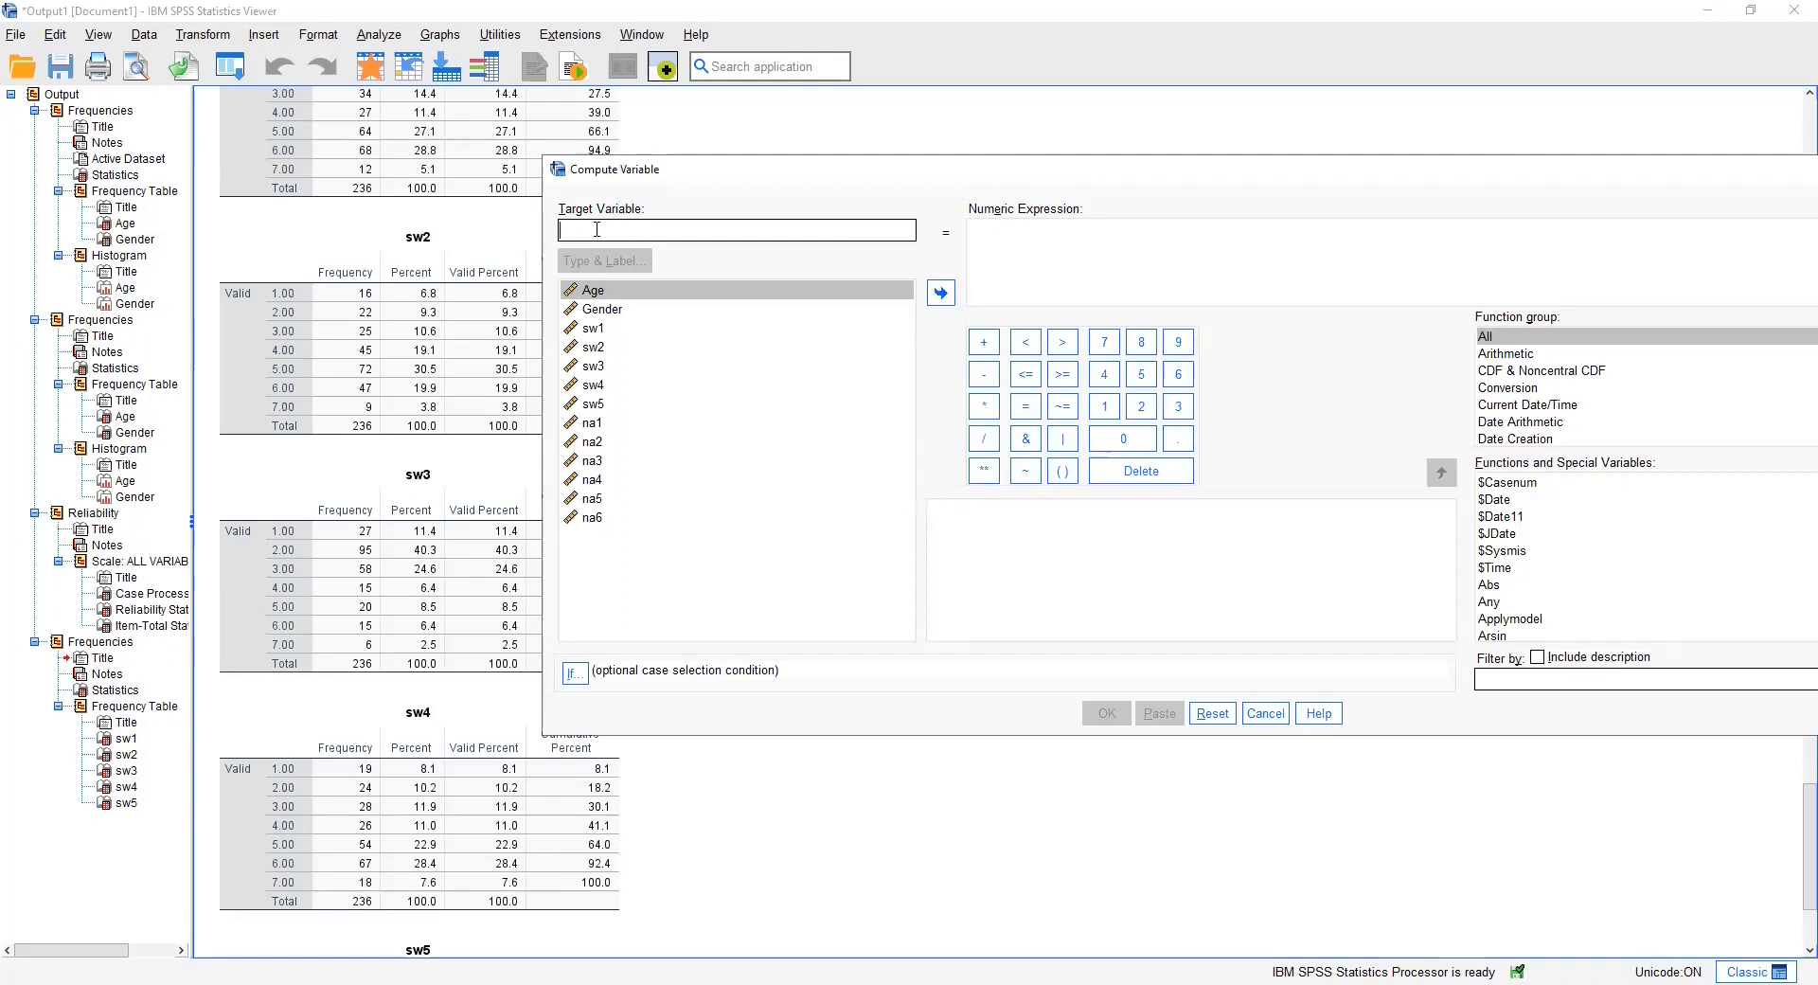
{"action": "type", "text": "sw3_r"}
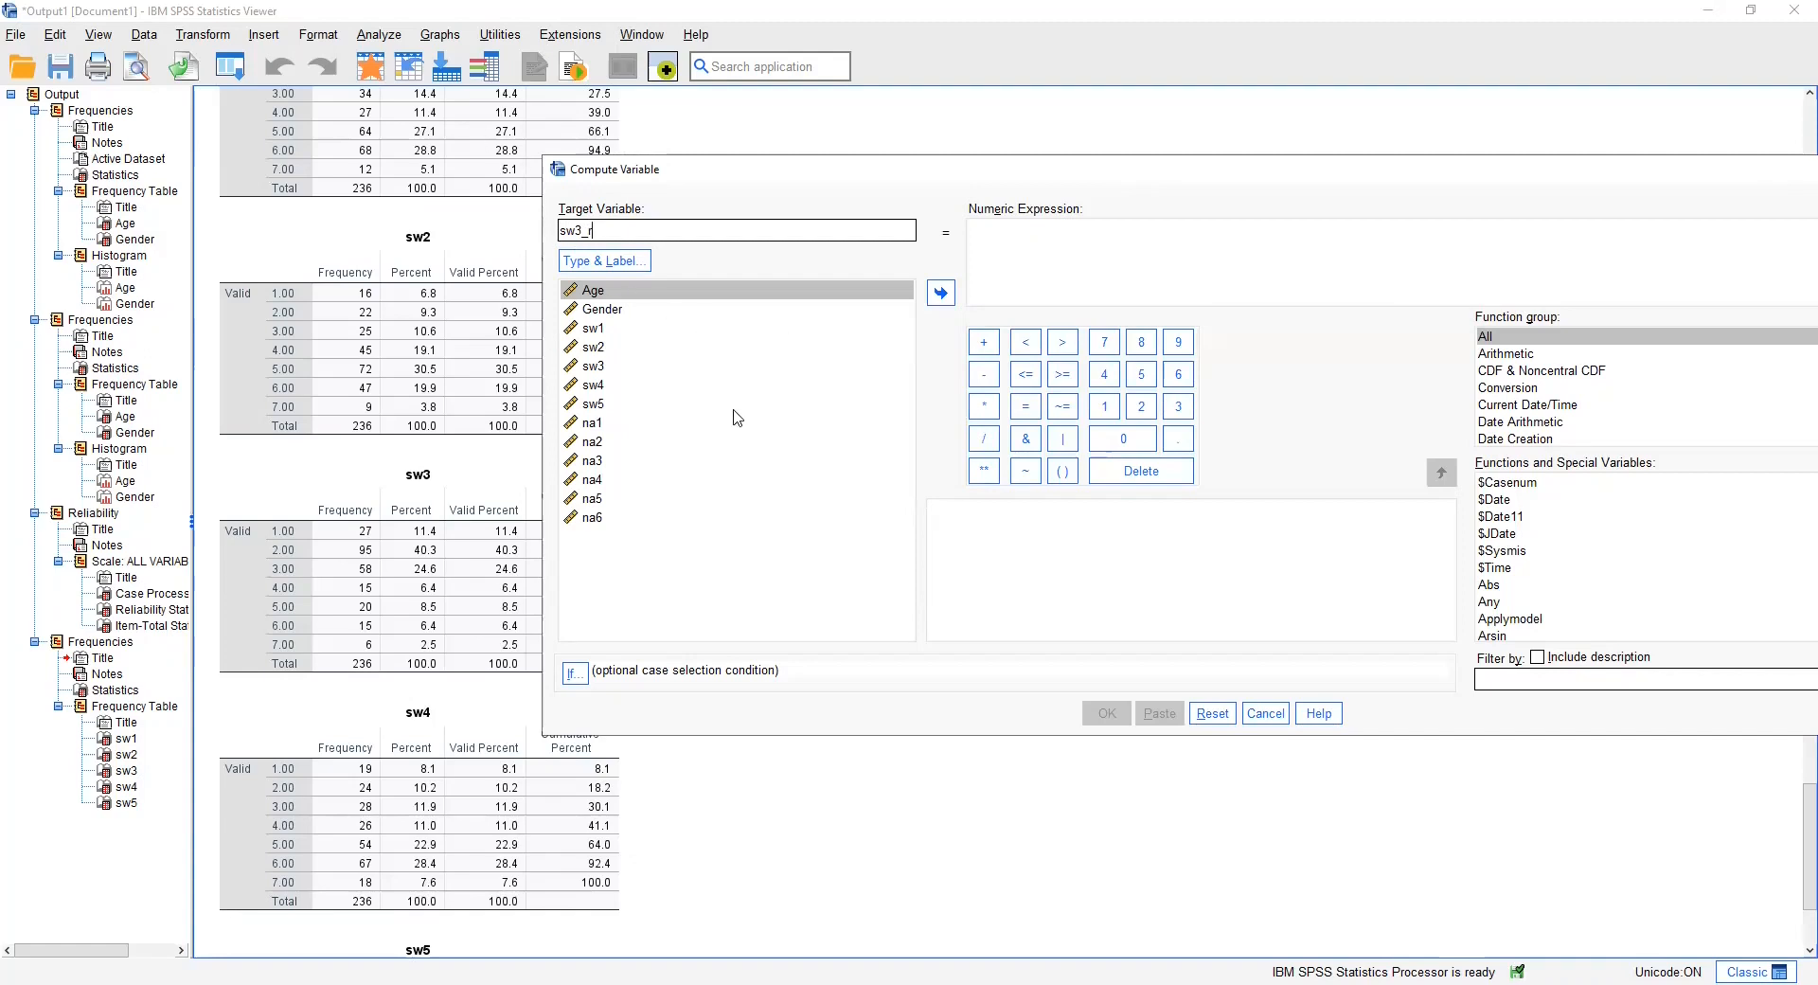
{"action": "left_click", "coordinate": [995, 244]}
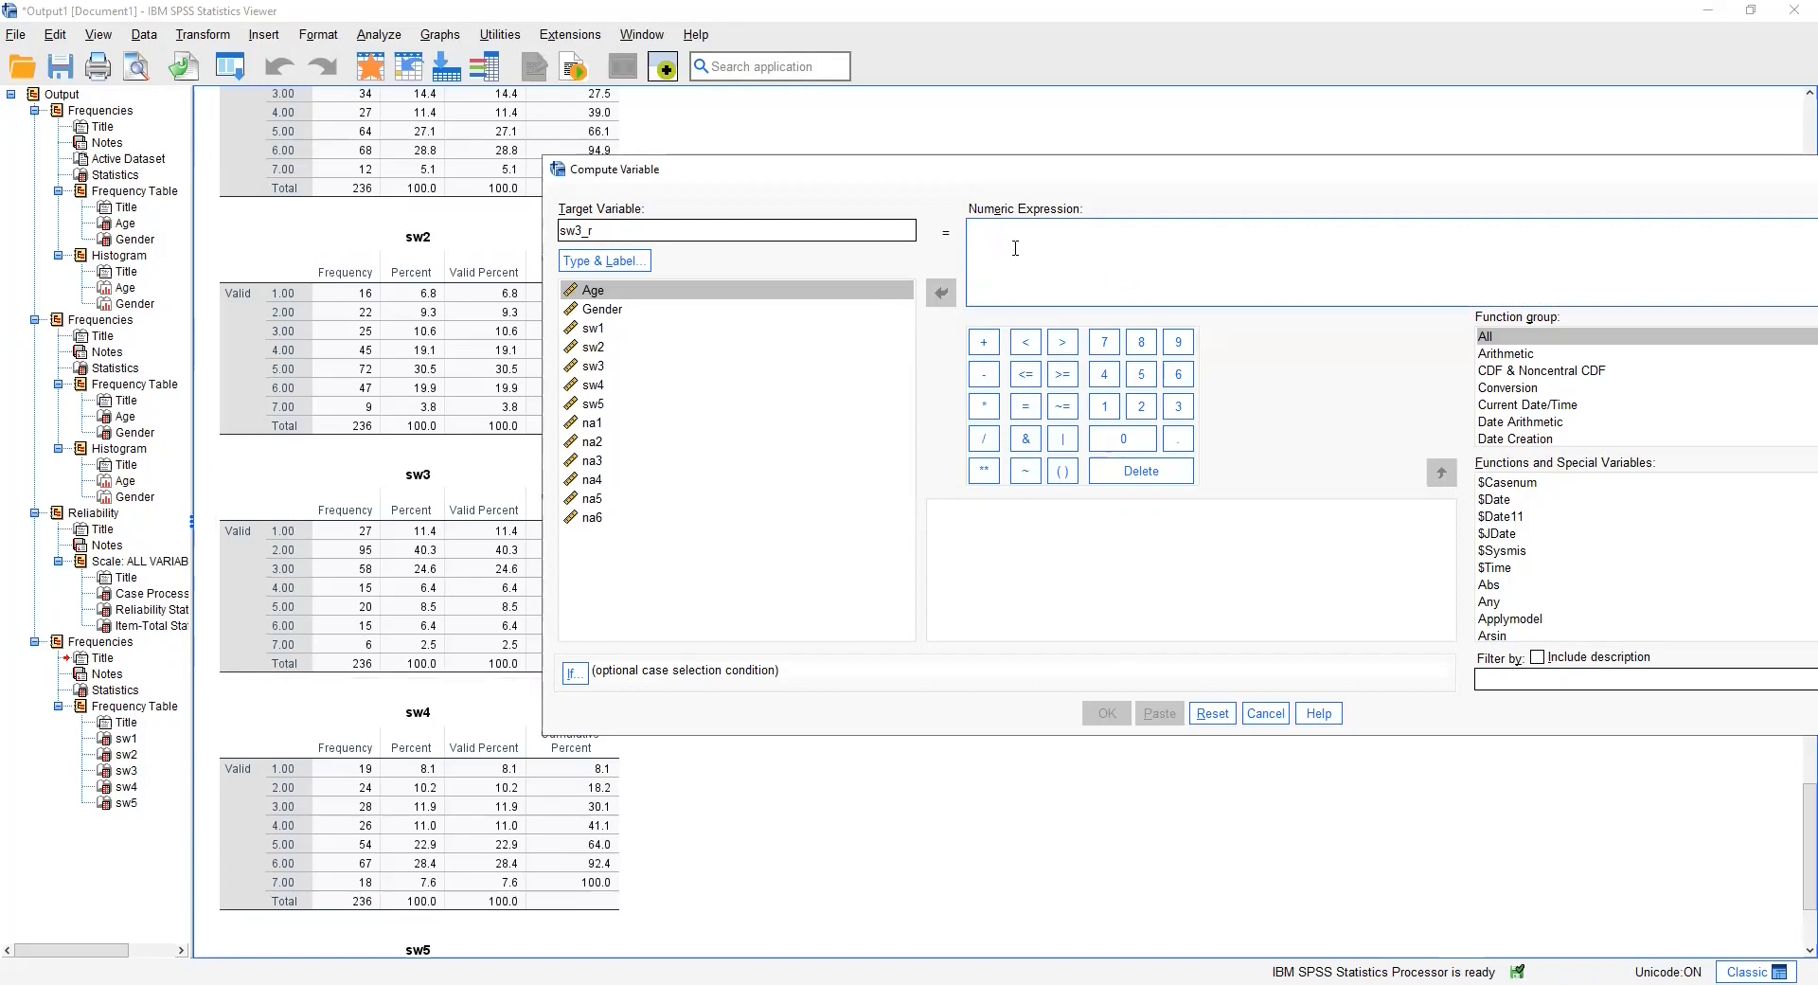
{"action": "type", "text": "8-"}
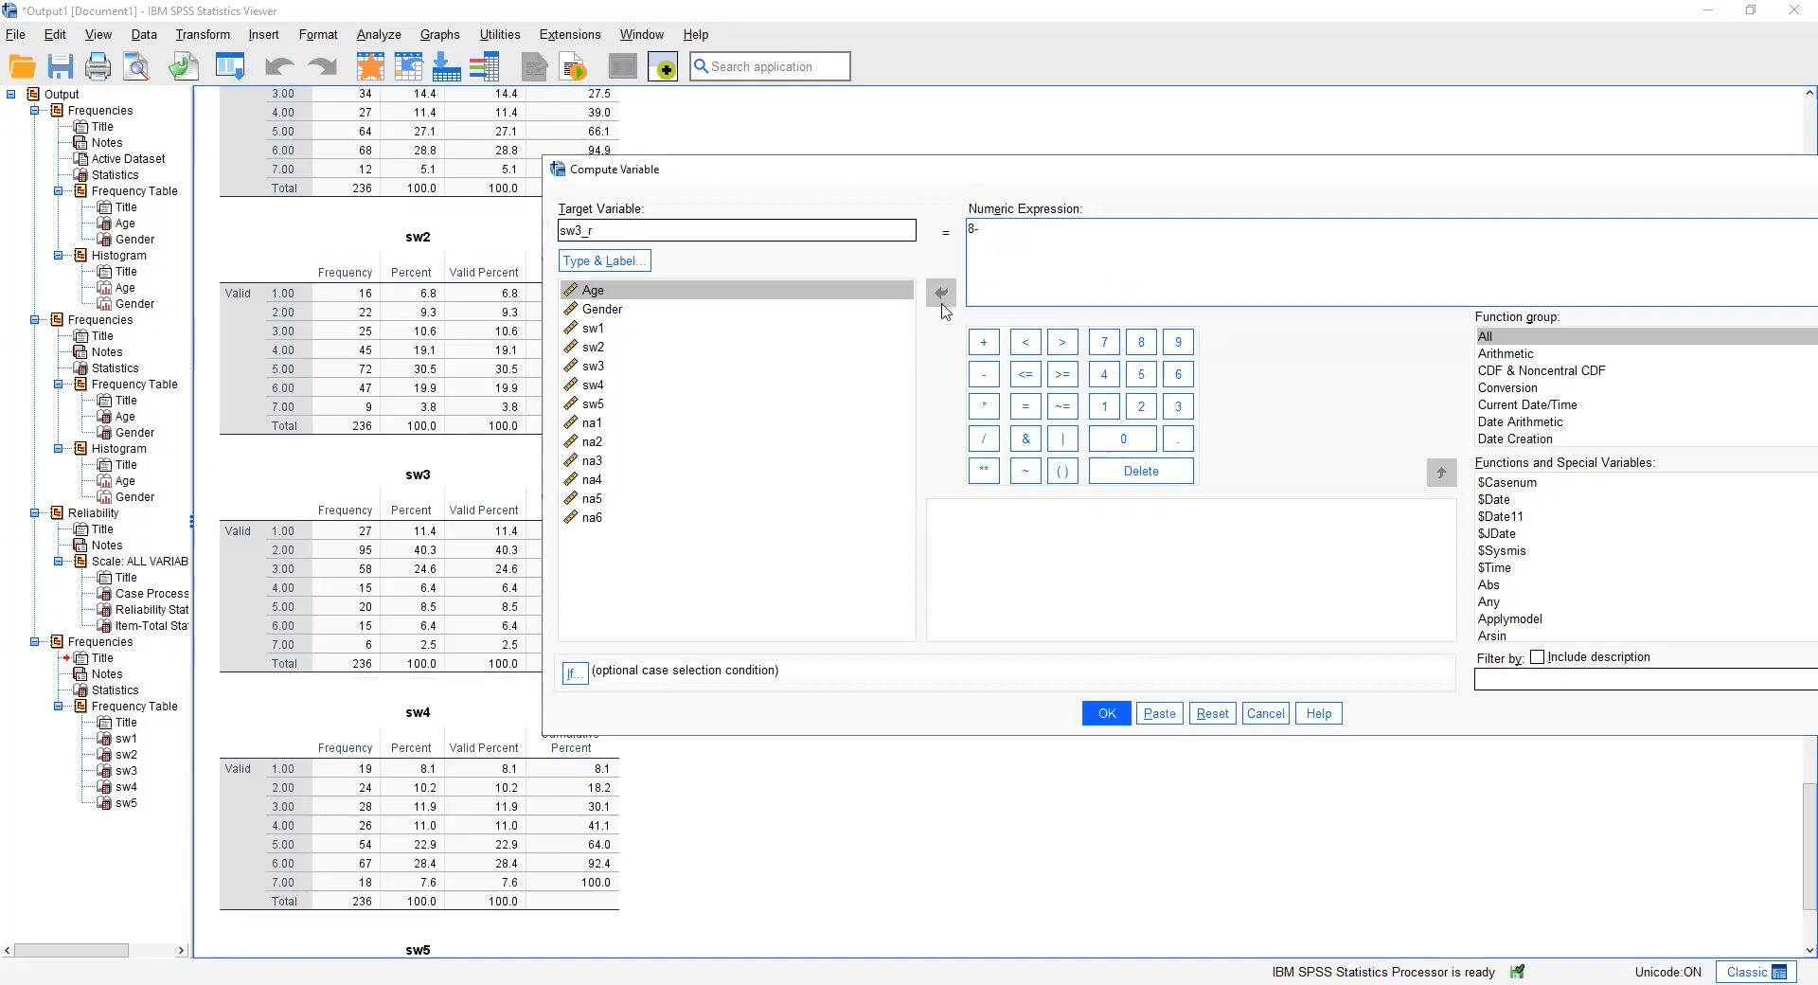
{"action": "left_click", "coordinate": [593, 367]}
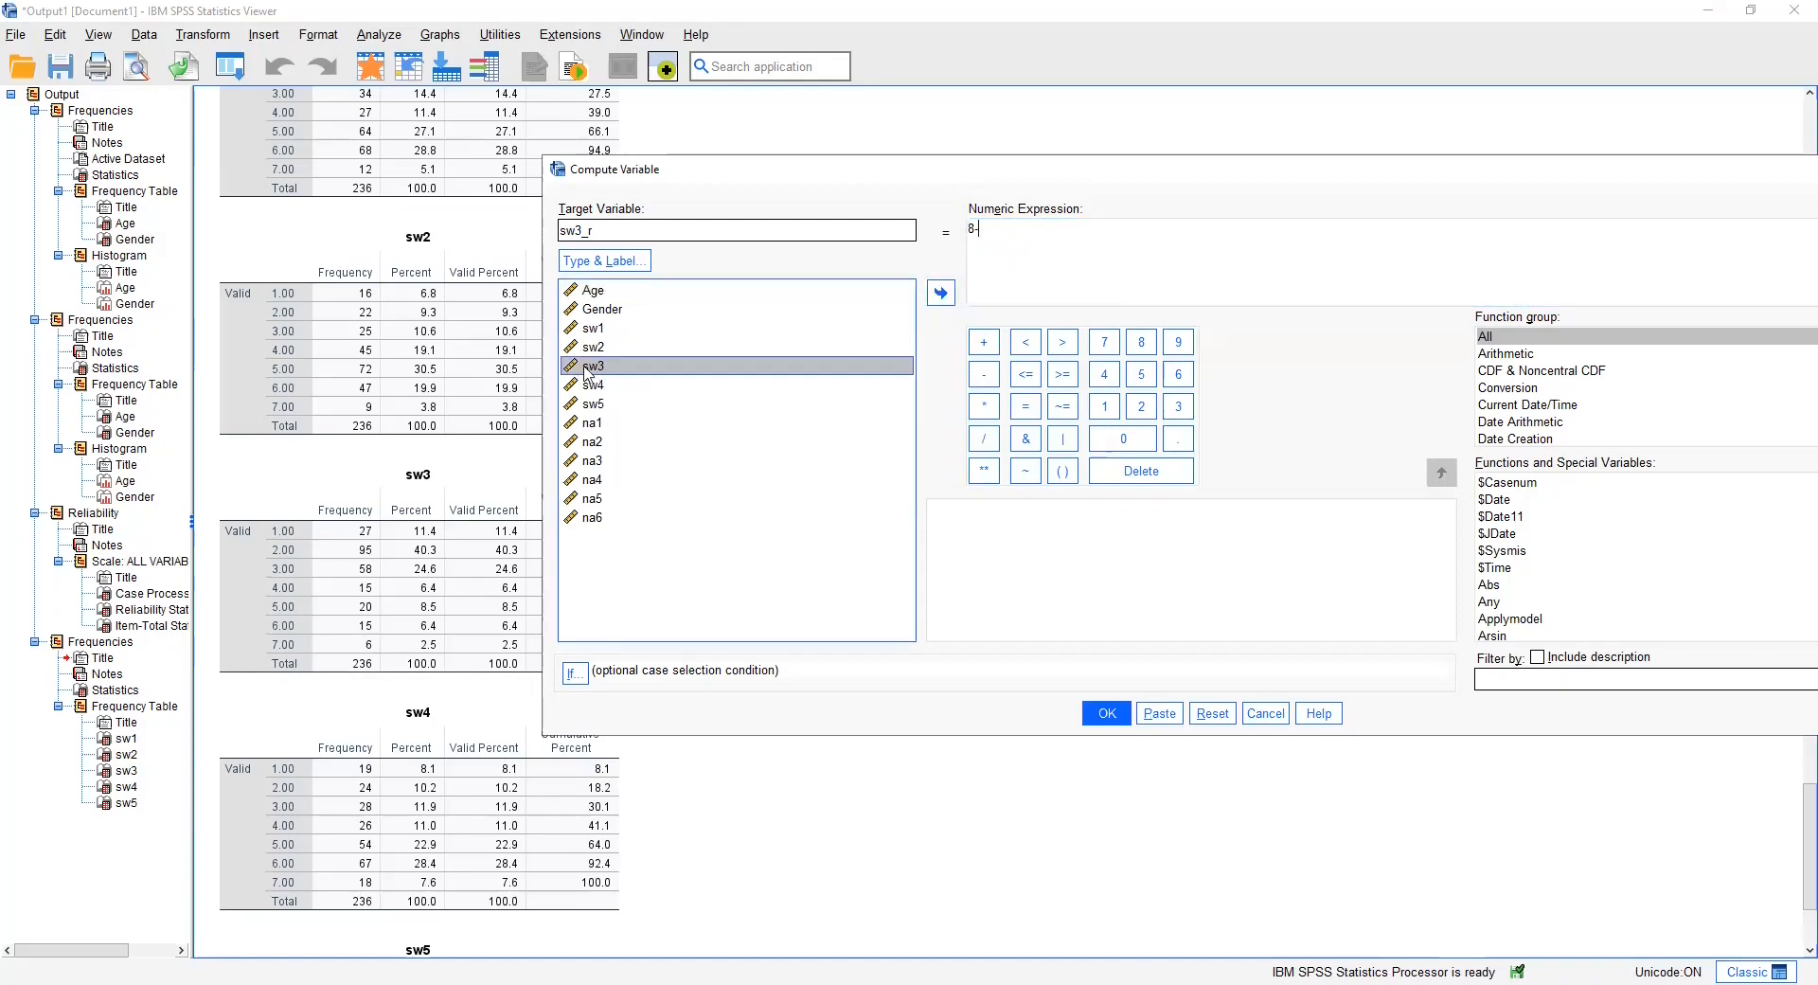
{"action": "left_click", "coordinate": [940, 295]}
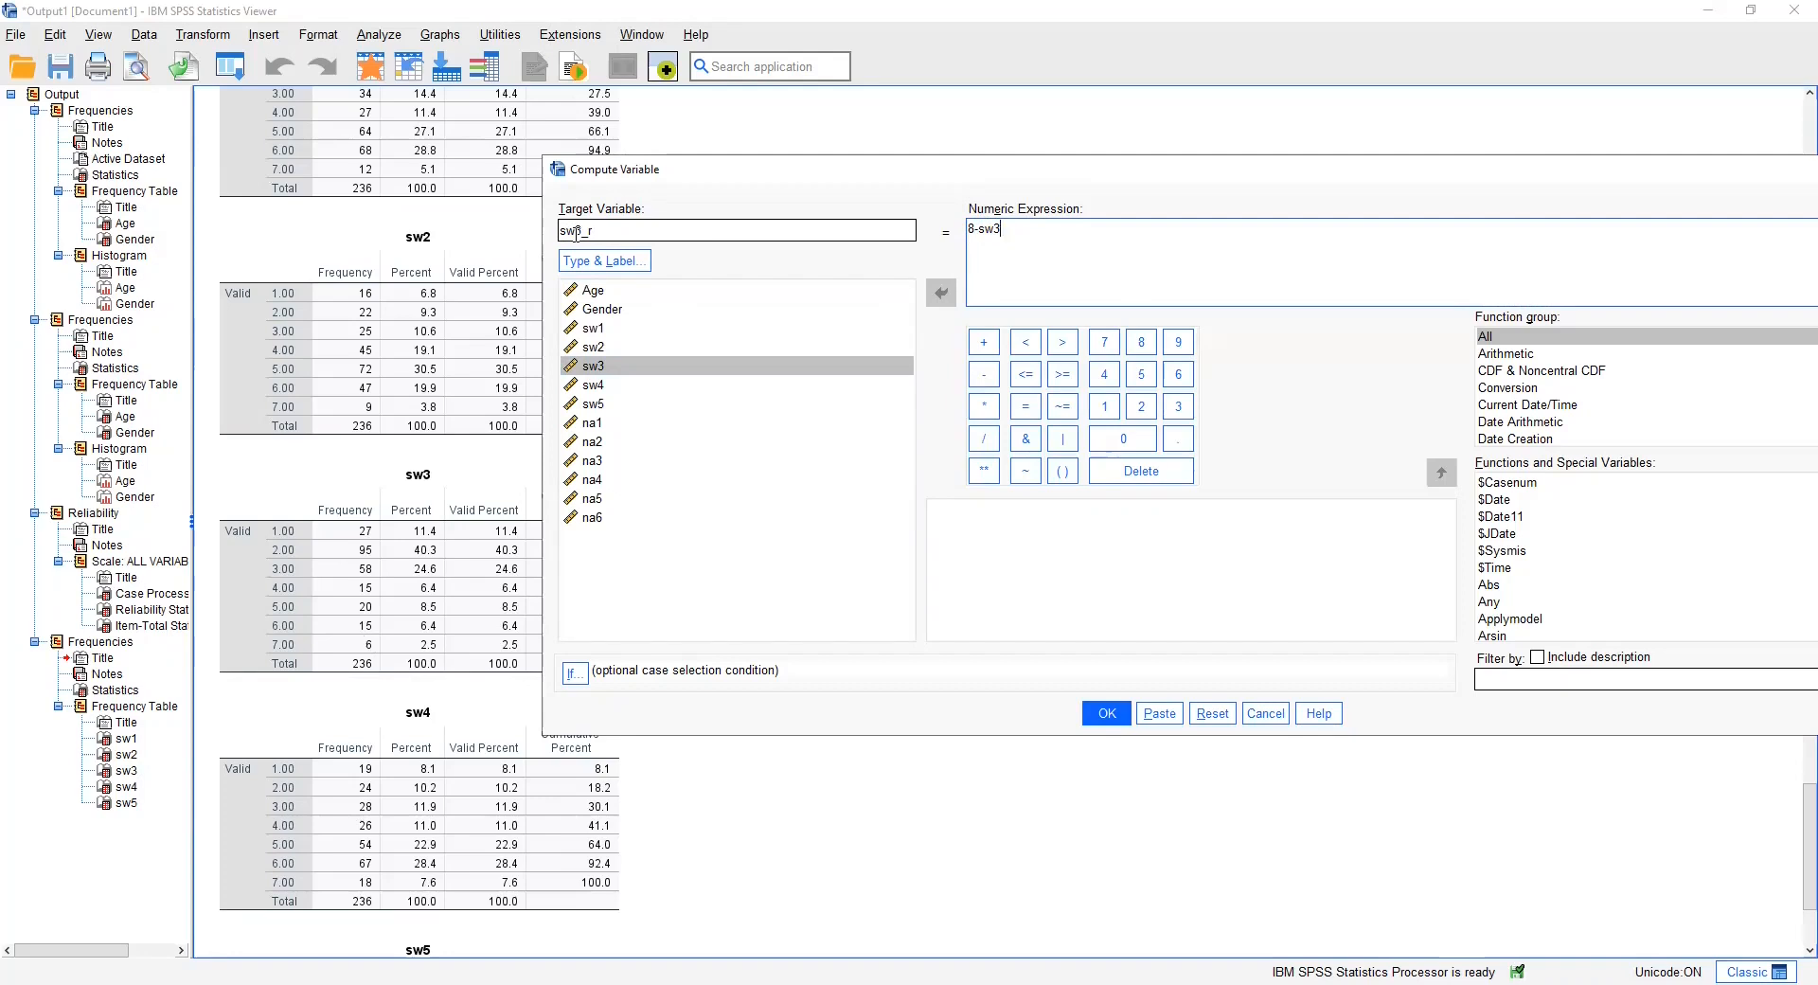
{"action": "left_click", "coordinate": [614, 257]}
{"action": "left_click_drag", "start_coordinate": [925, 177], "coordinate": [613, 137]}
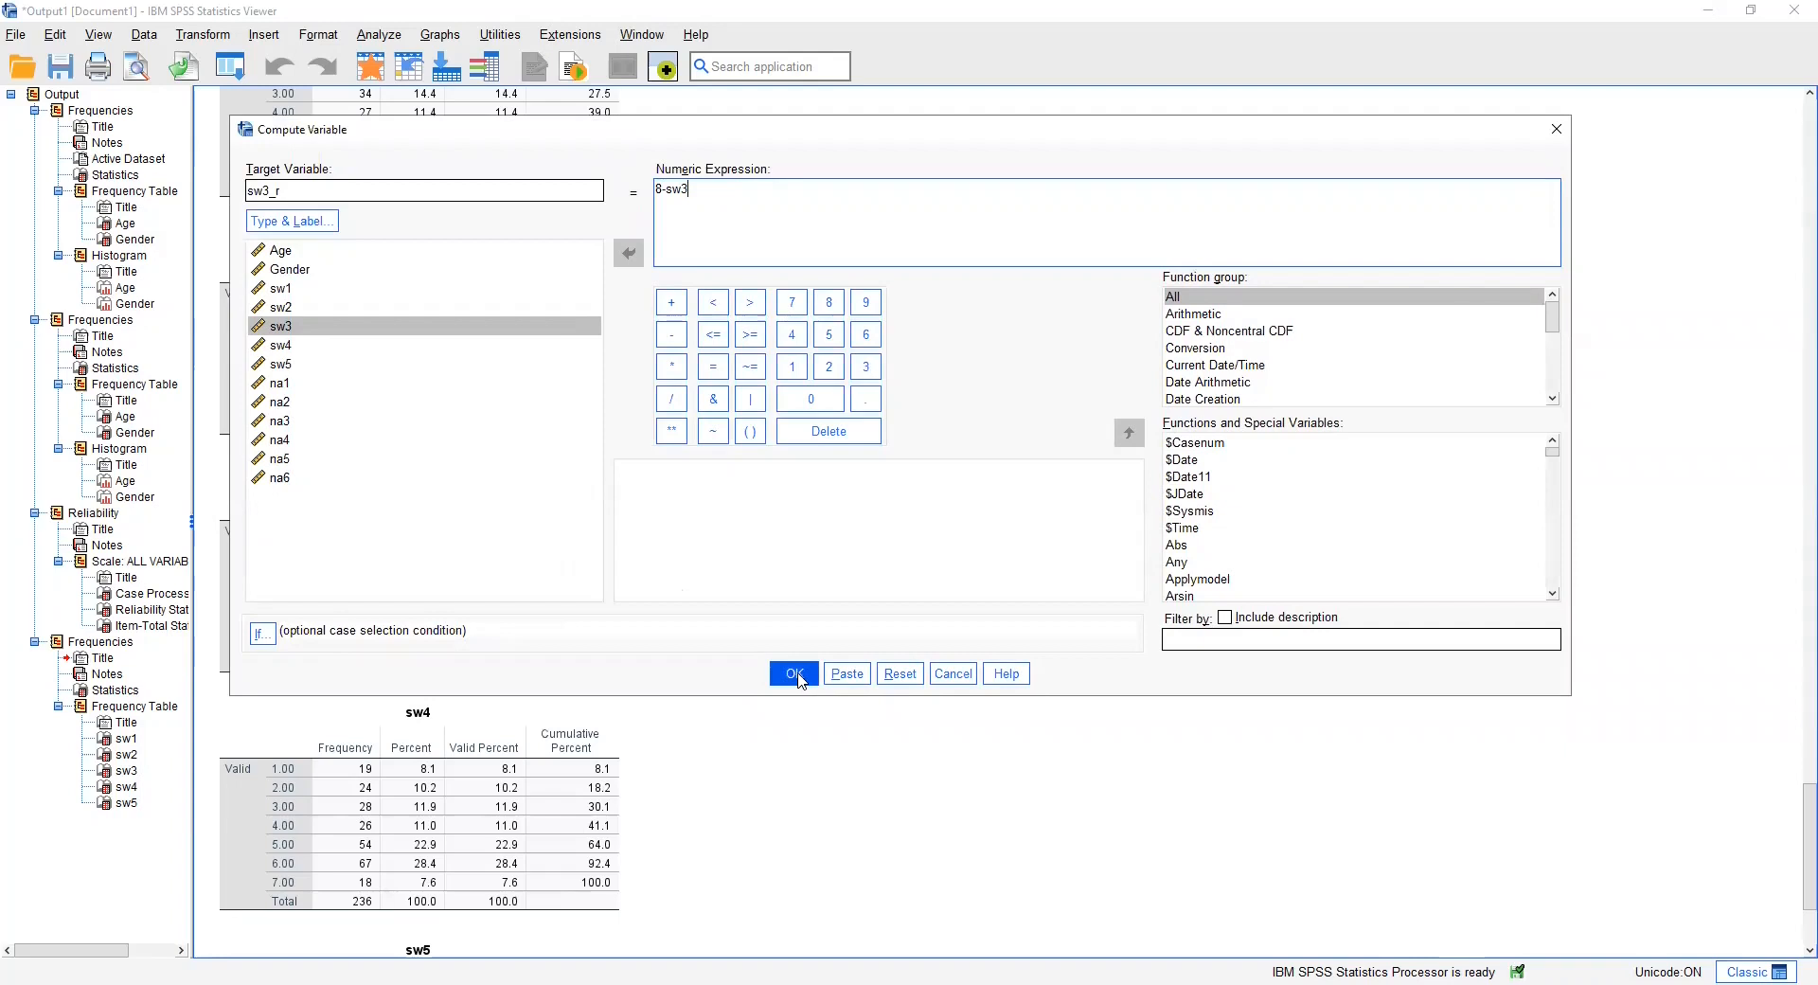
{"action": "left_click", "coordinate": [795, 674]}
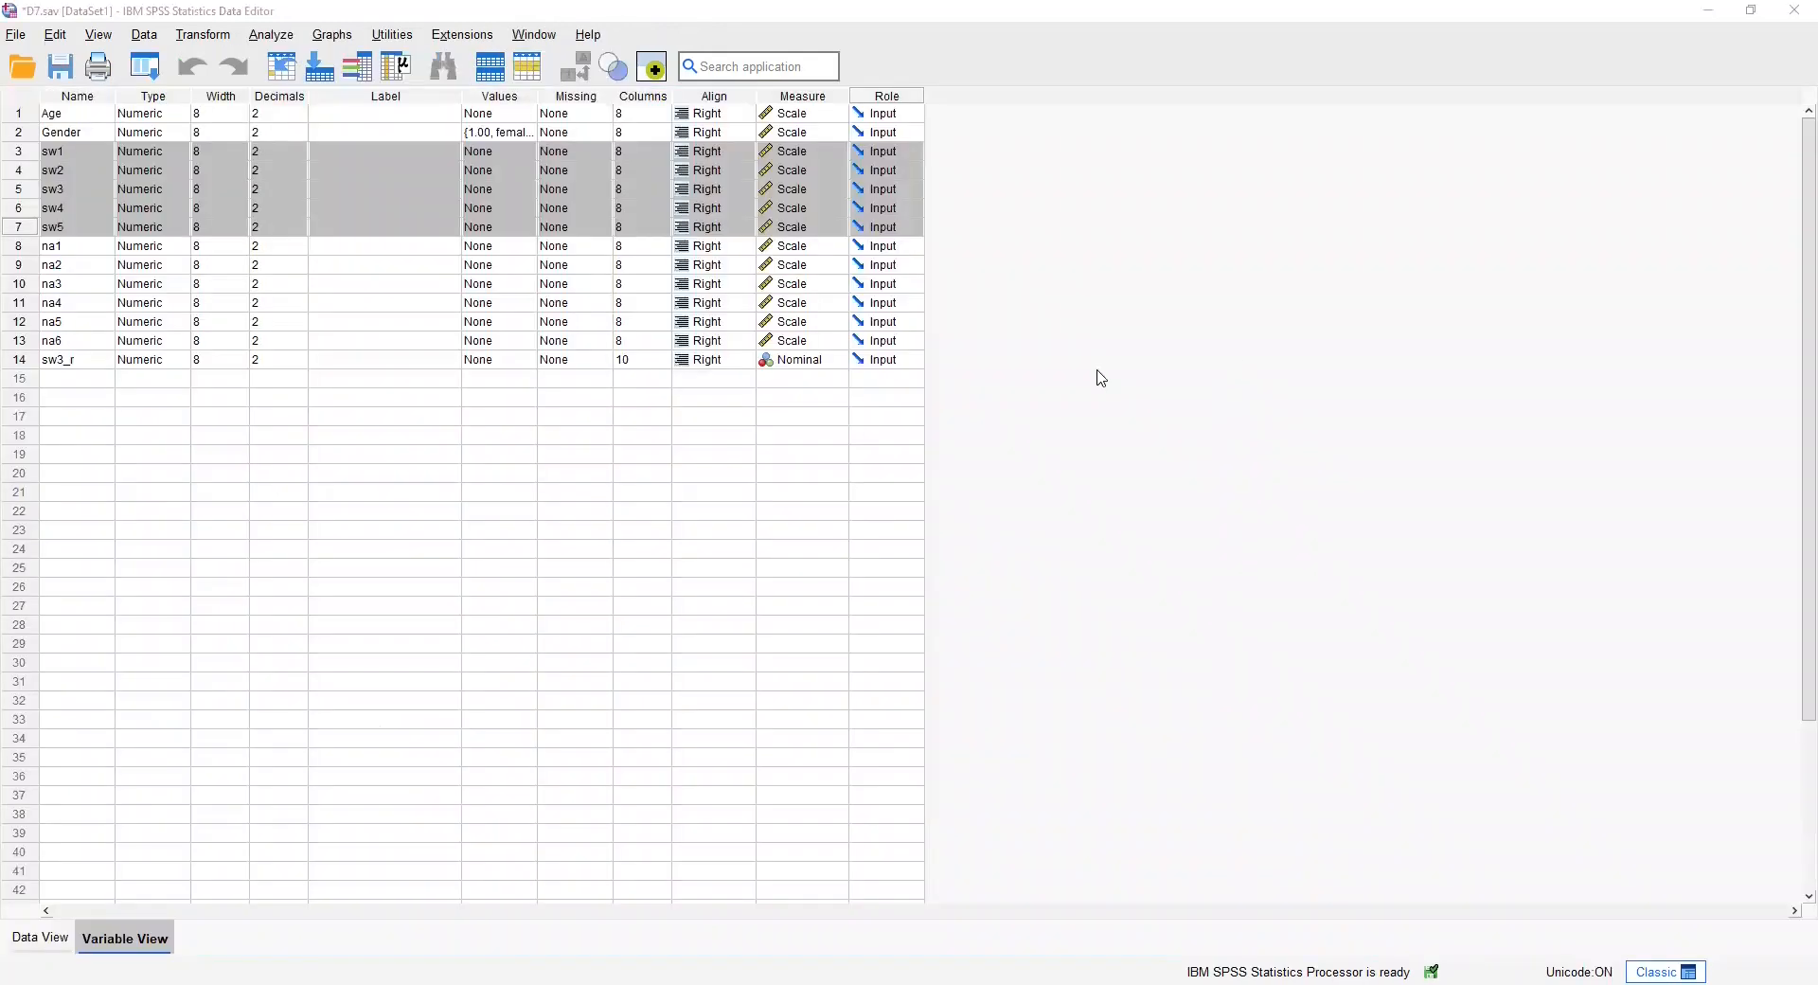
- Run a two-tailed Pearson bivariate correlation between sw3 and sw3_r
{"action": "left_click", "coordinate": [236, 416]}
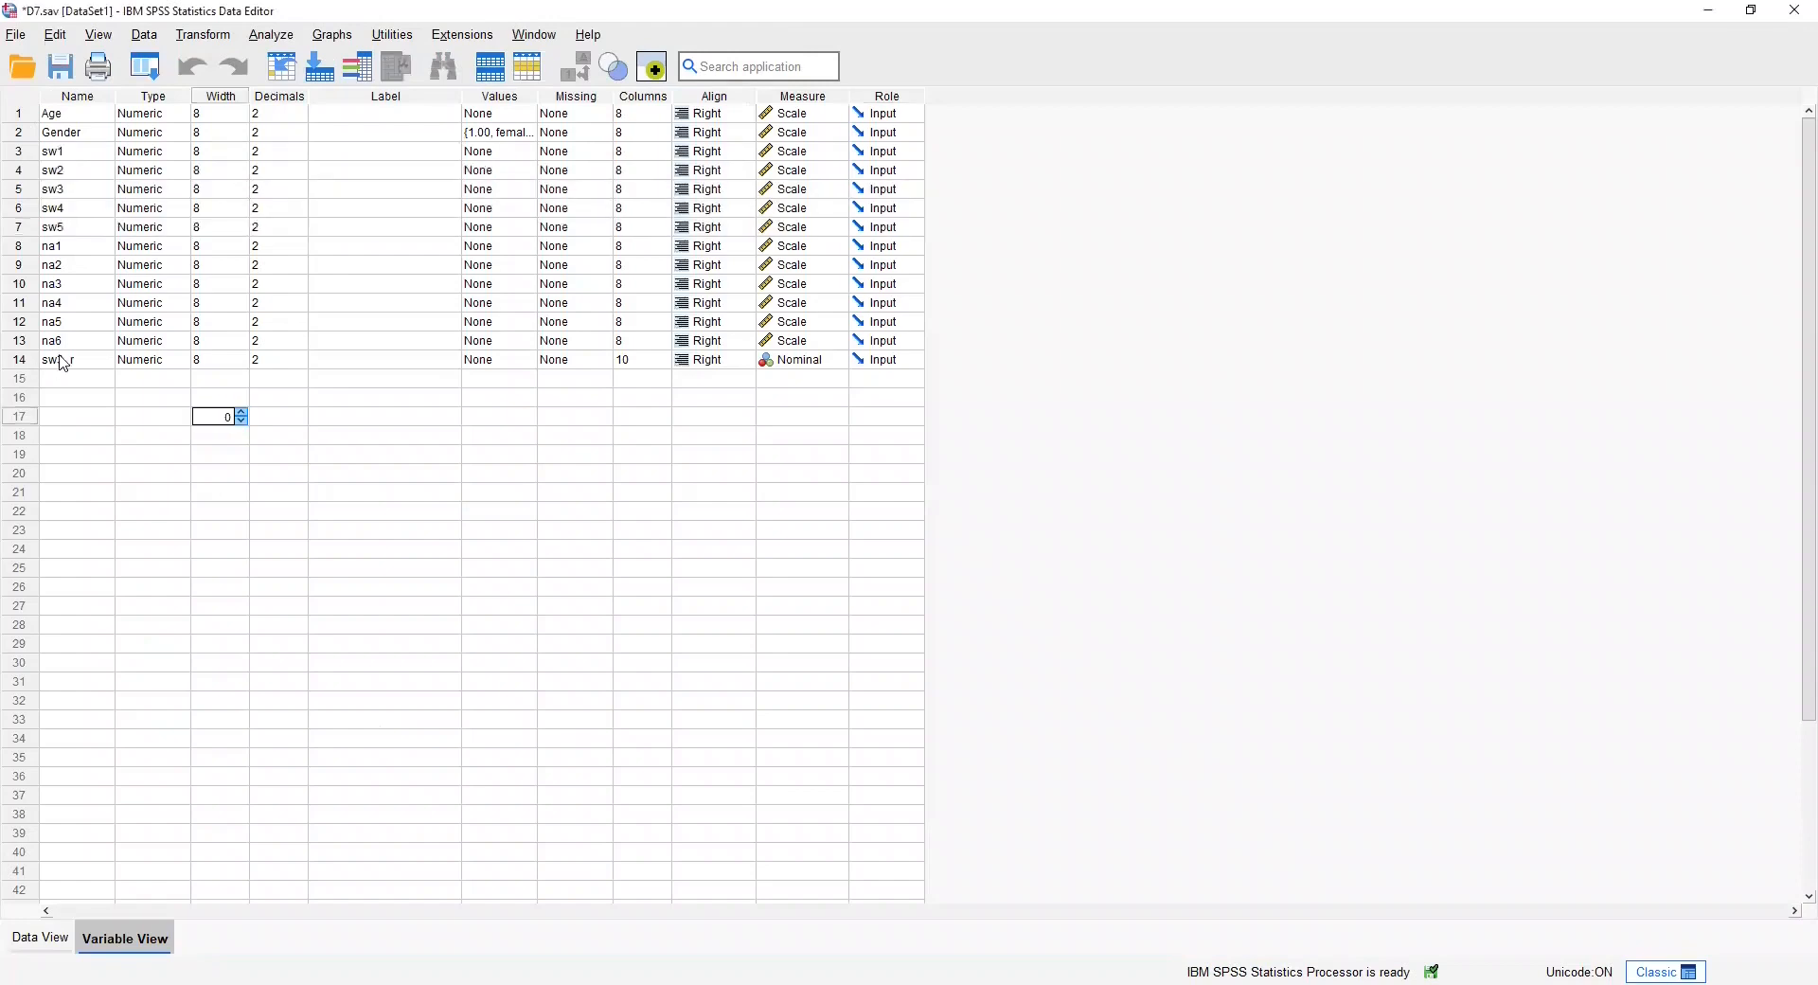
{"action": "left_click", "coordinate": [70, 375]}
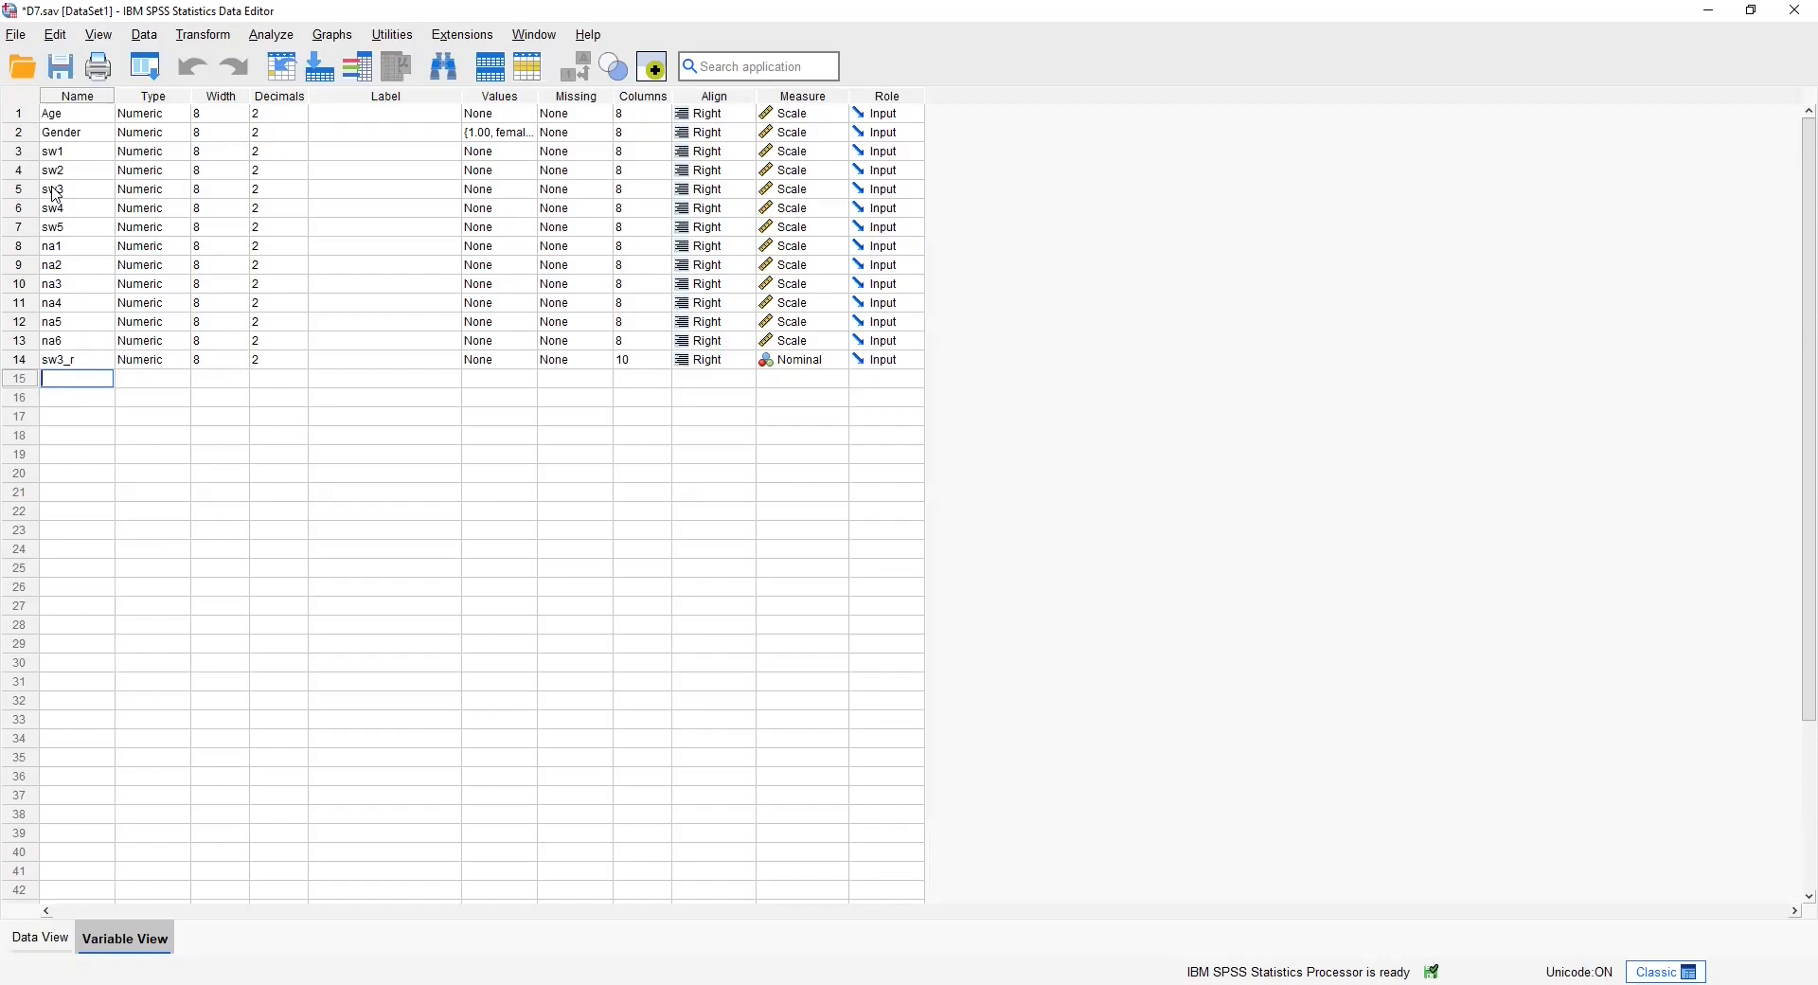
{"action": "left_click", "coordinate": [275, 38]}
{"action": "mouse_move", "coordinate": [334, 306]}
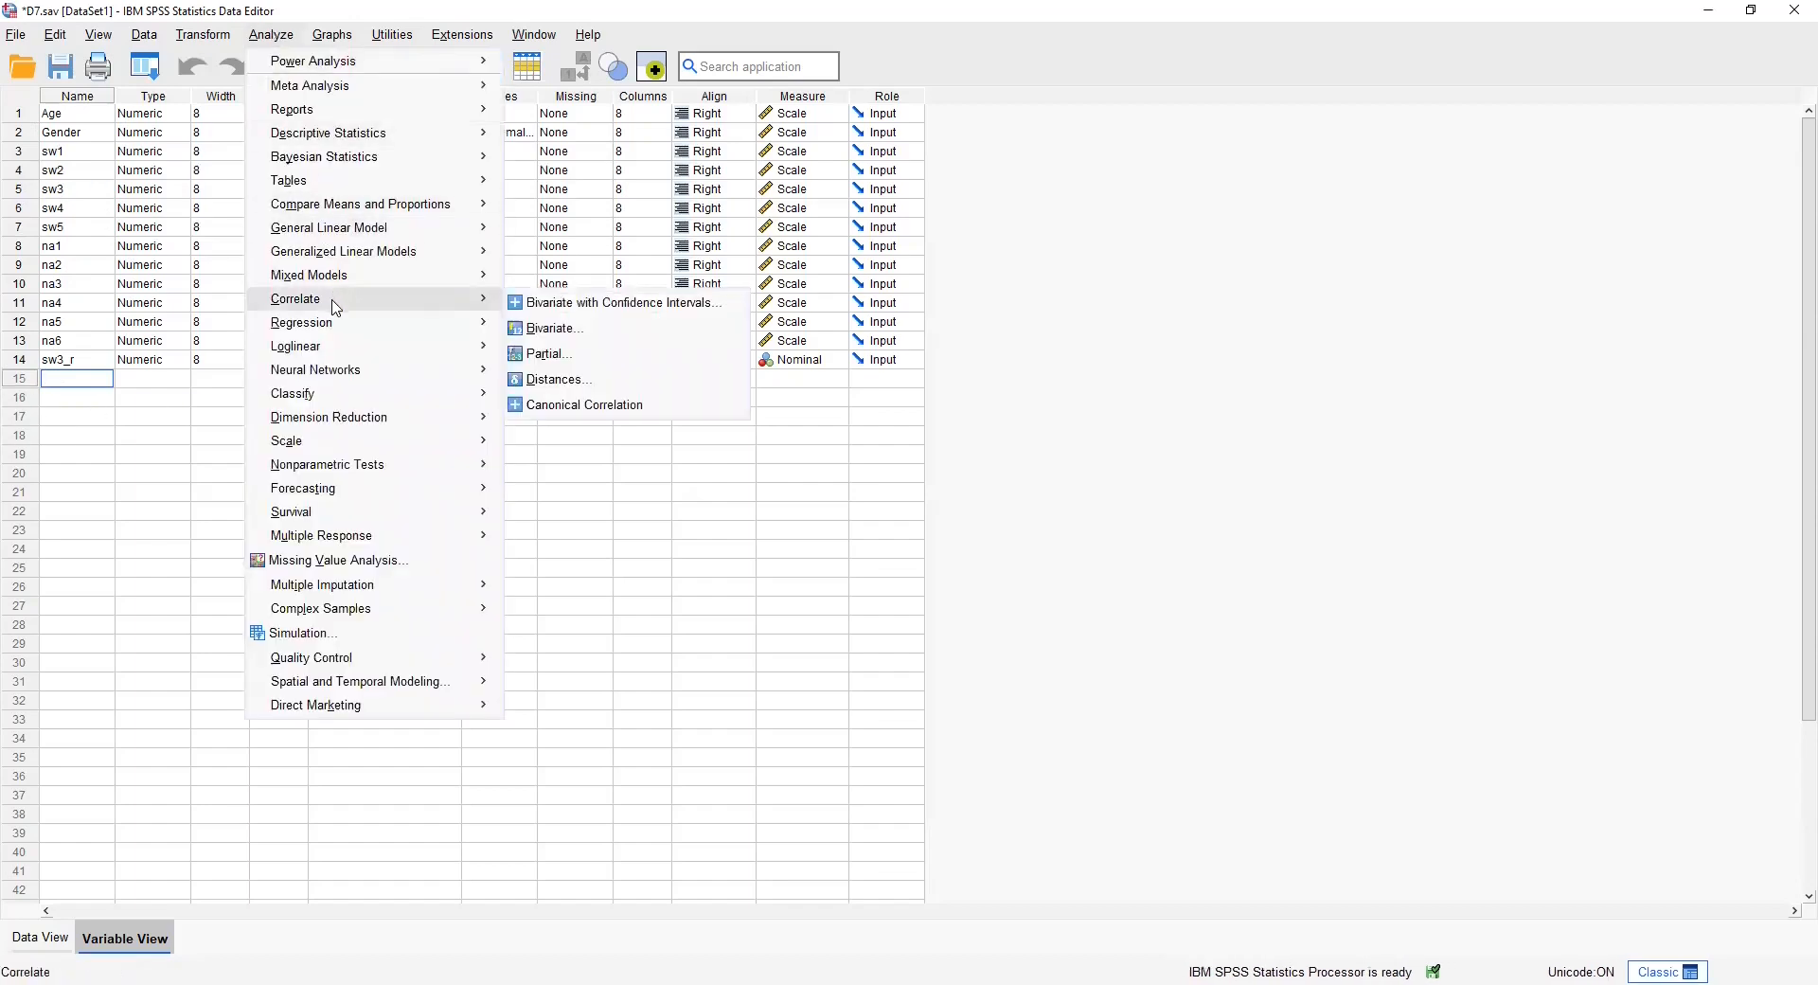
{"action": "left_click", "coordinate": [559, 328]}
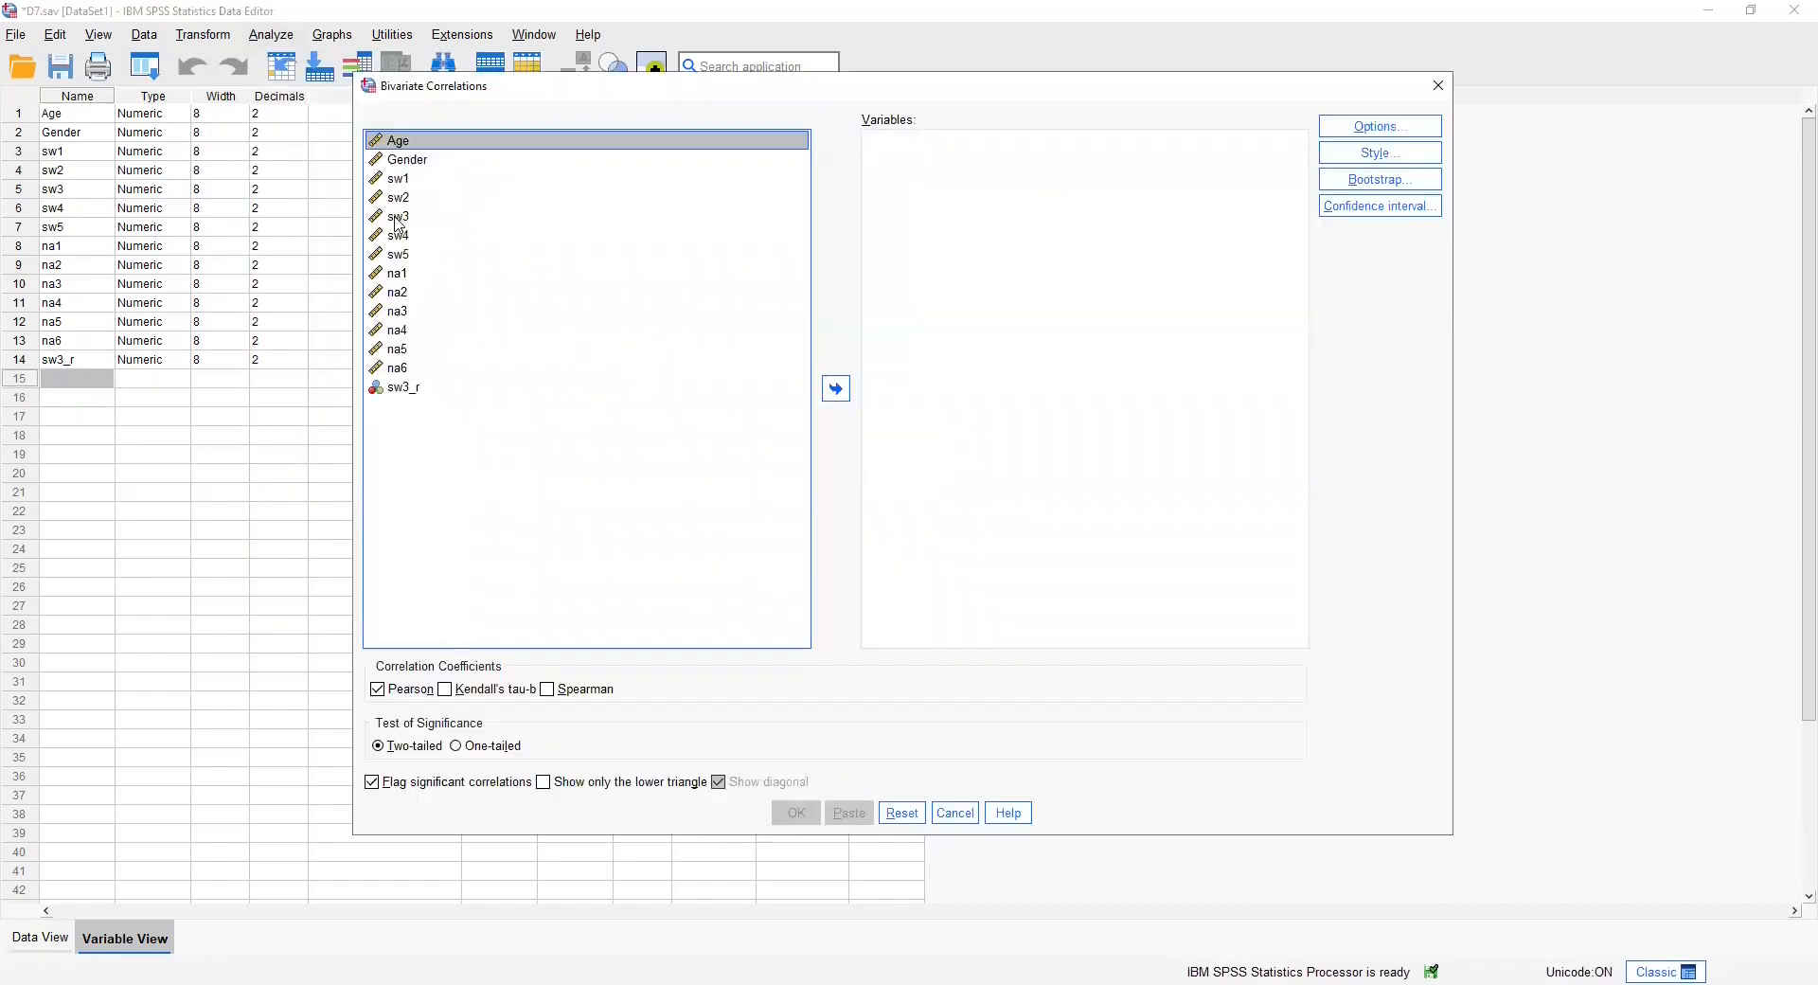
{"action": "left_click", "coordinate": [407, 218]}
{"action": "left_click", "coordinate": [834, 391]}
{"action": "left_click", "coordinate": [405, 370]}
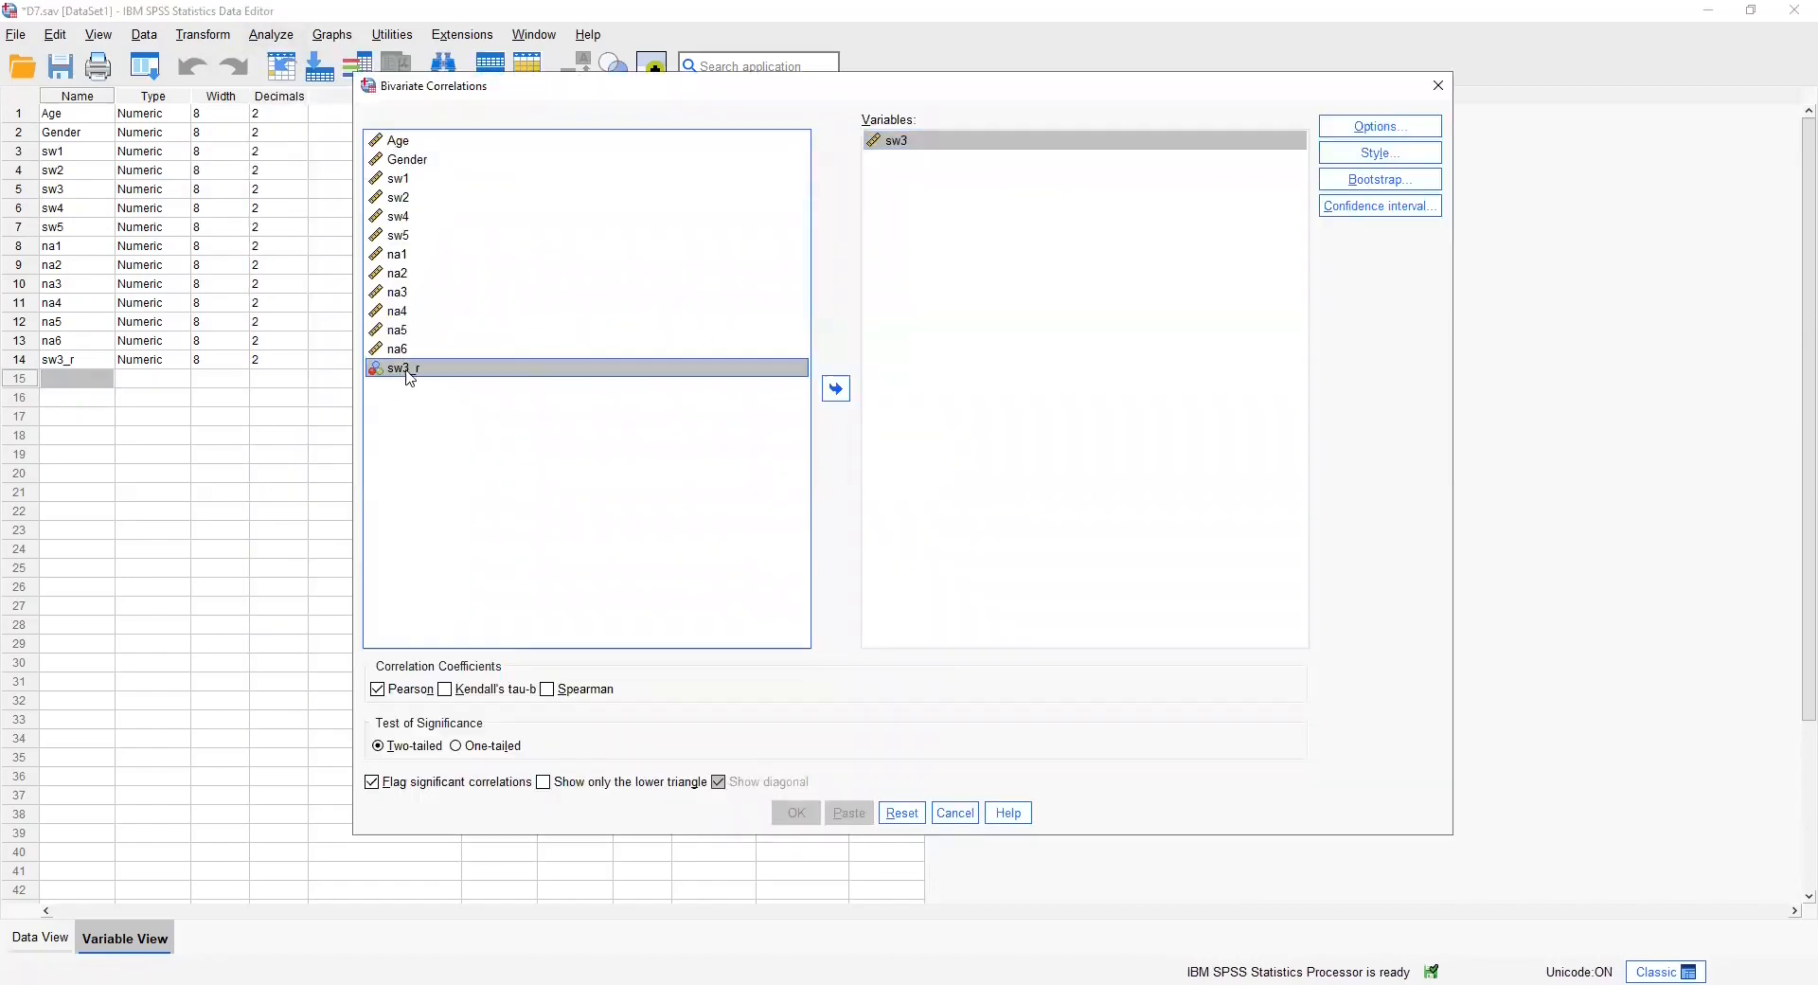
{"action": "left_click", "coordinate": [843, 390]}
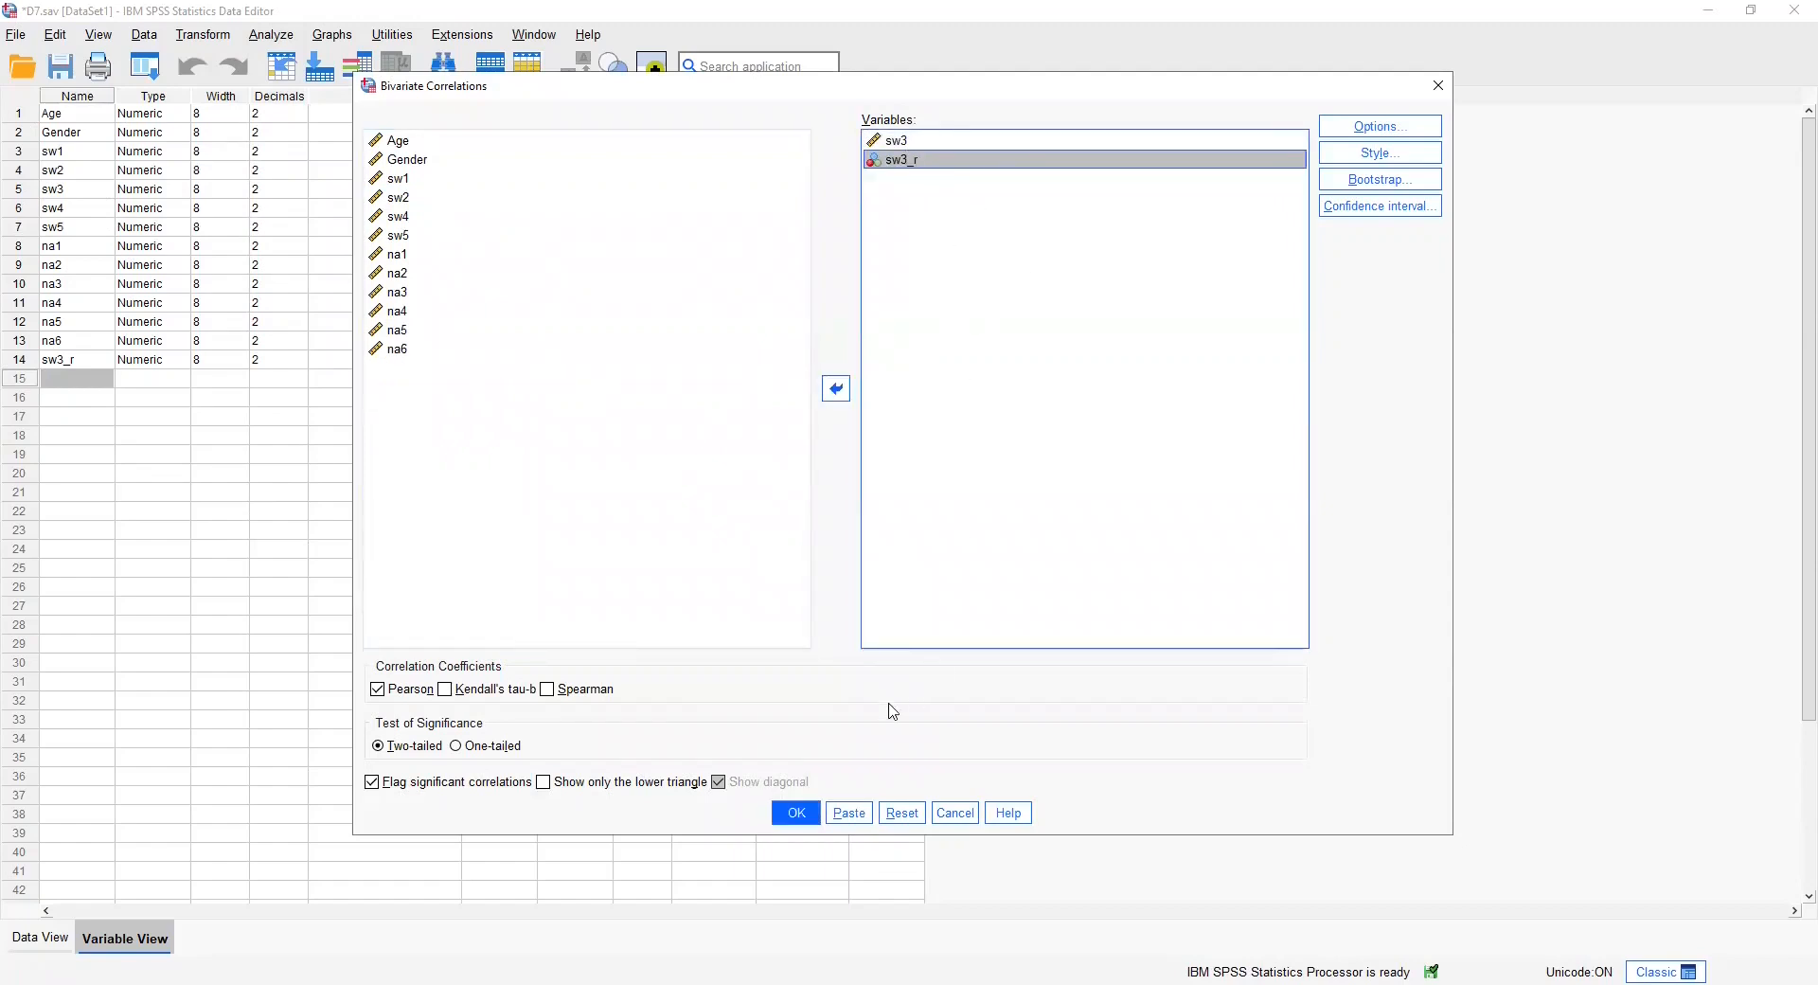
{"action": "left_click", "coordinate": [796, 820]}
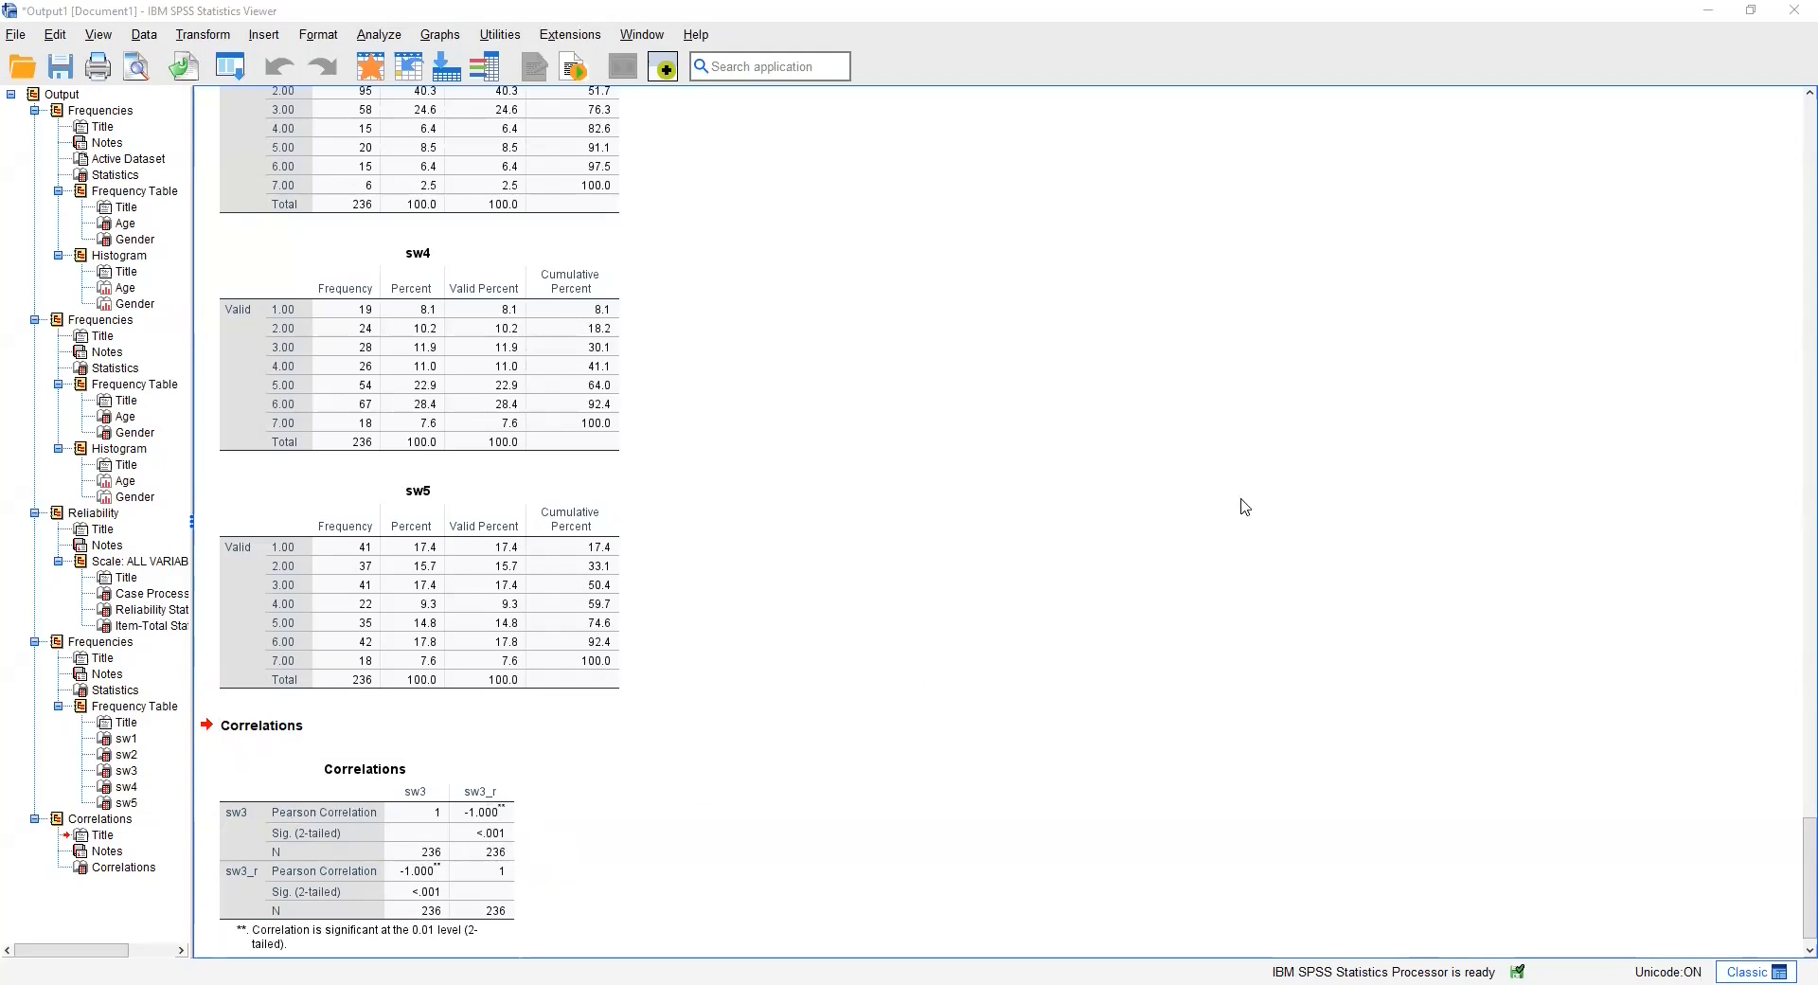
- Reset the Reliability Analysis settings and set its items to sw1, sw2, sw3_r, sw4 and sw5, in that order
{"action": "left_click", "coordinate": [369, 37]}
{"action": "mouse_move", "coordinate": [441, 450]}
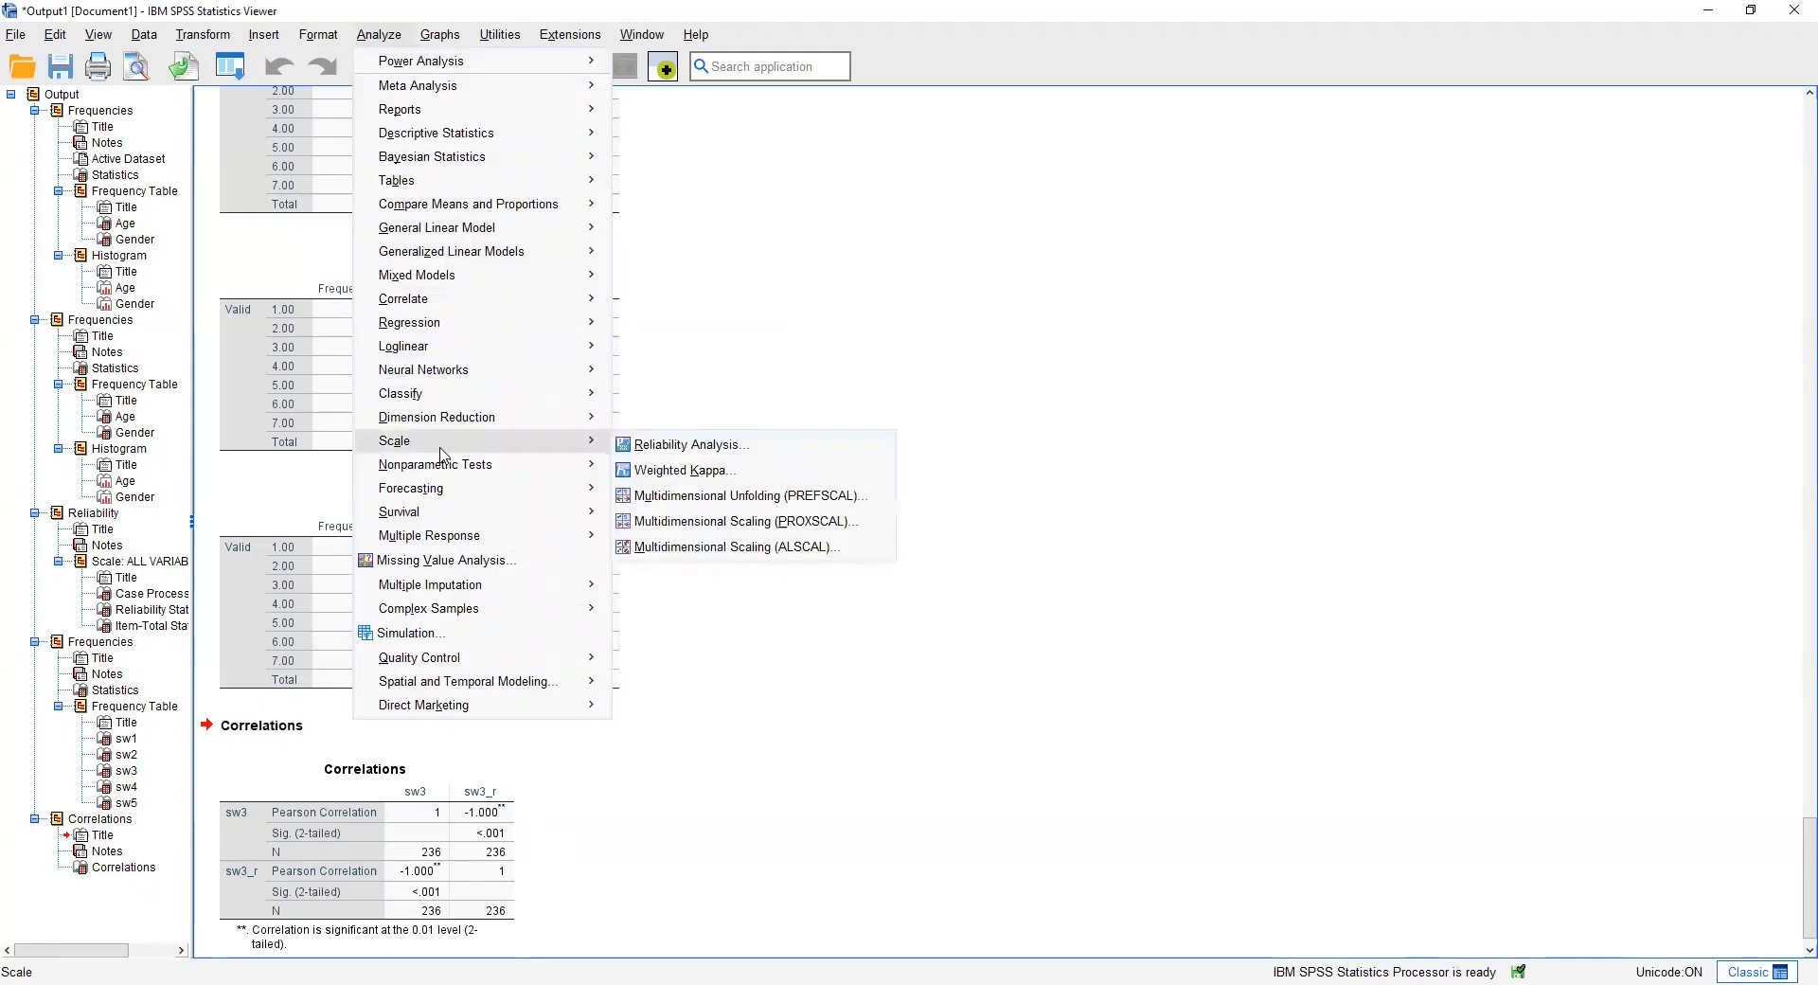
{"action": "left_click", "coordinate": [753, 446]}
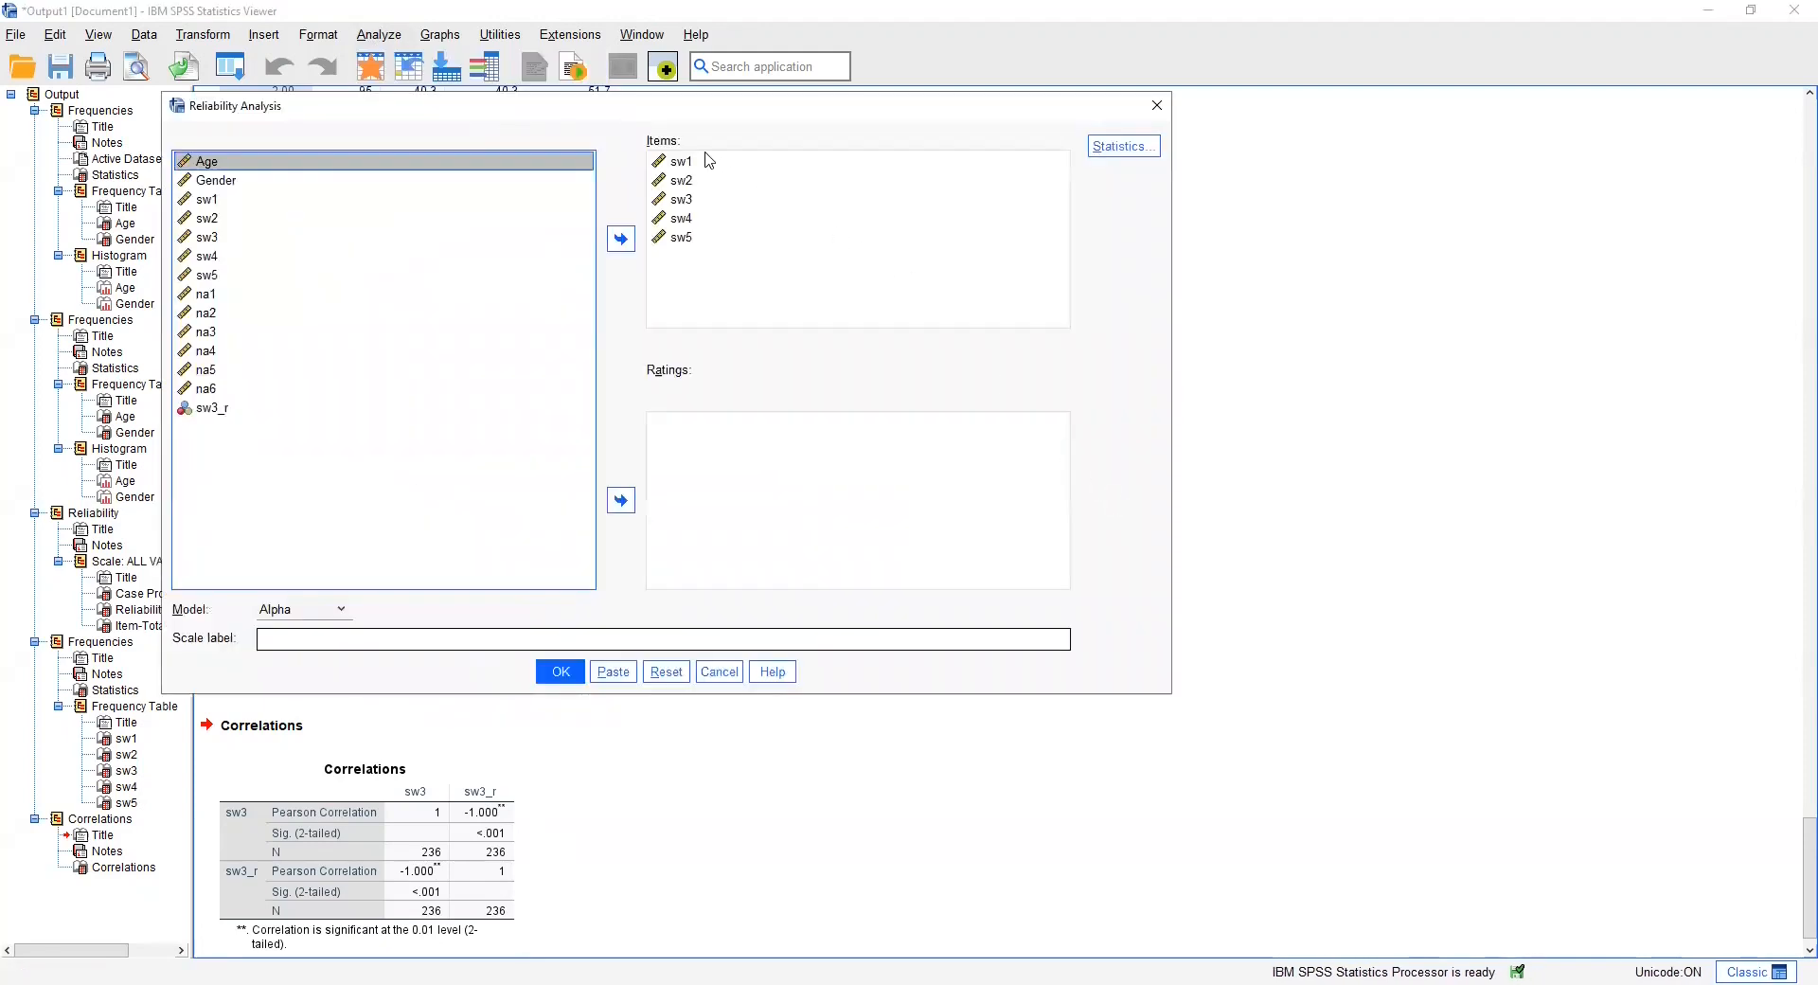
{"action": "left_click", "coordinate": [665, 672]}
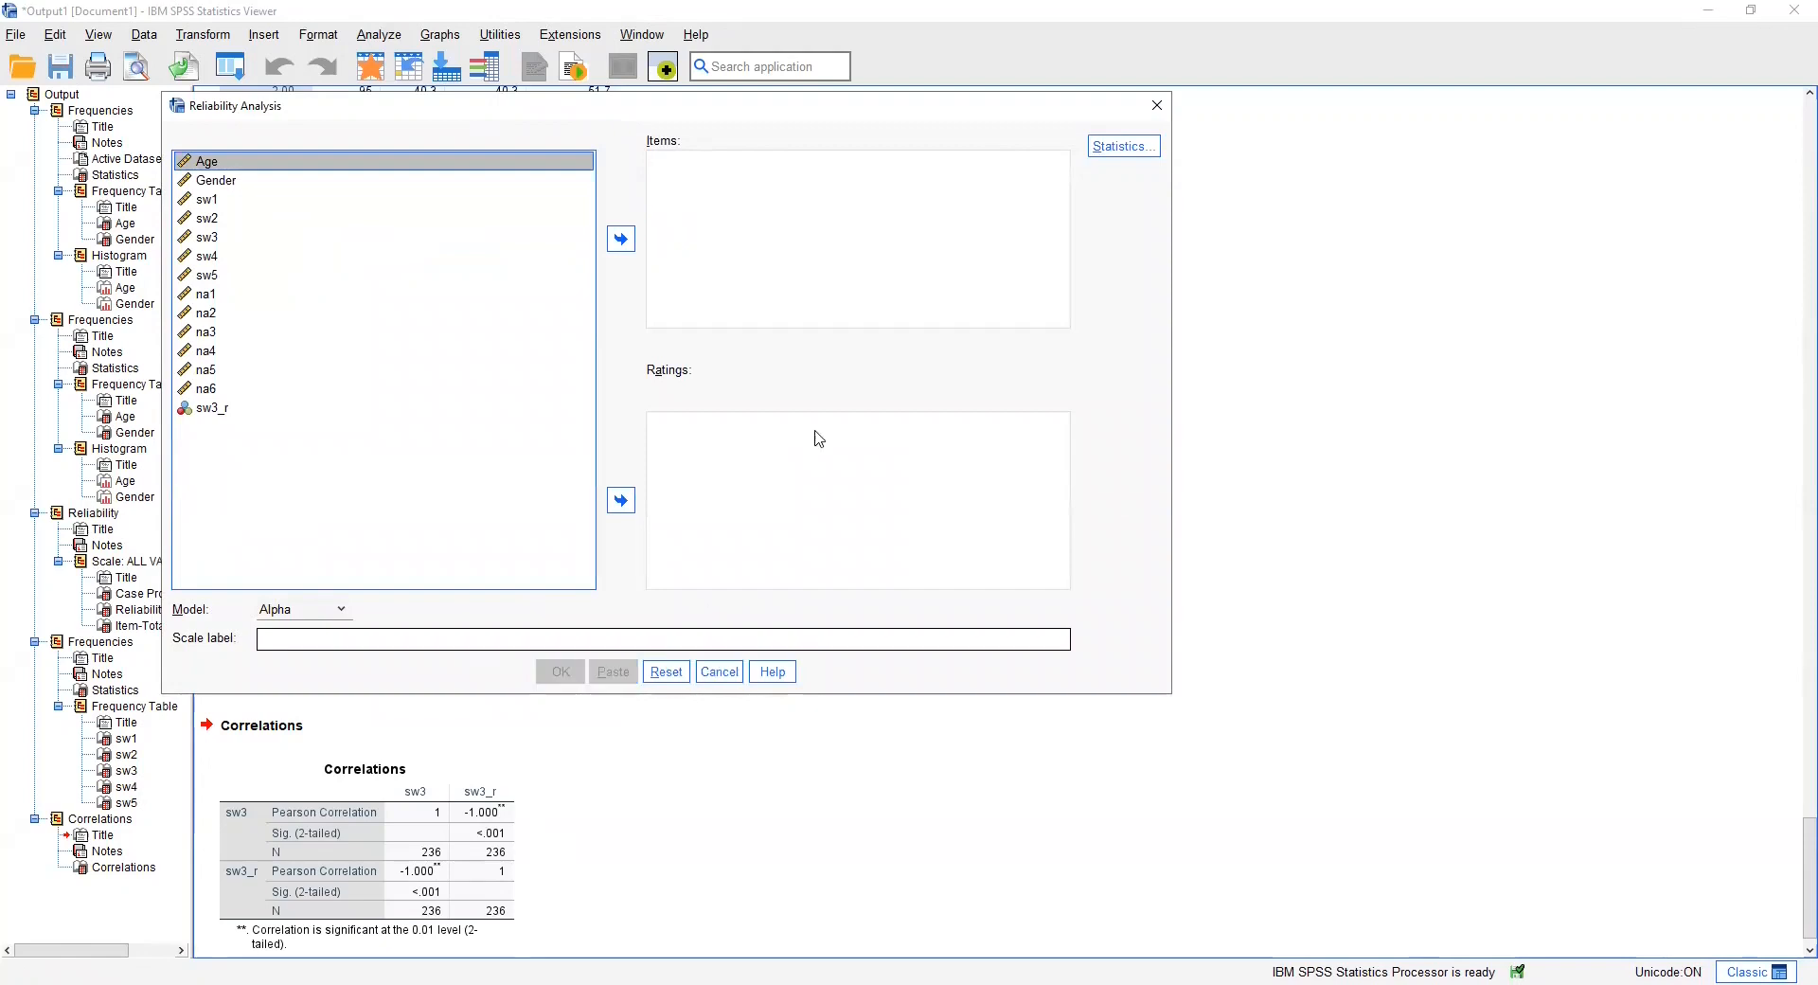
{"action": "left_click", "coordinate": [226, 201]}
{"action": "left_click", "coordinate": [217, 217], "text": "ctrl"}
{"action": "left_click", "coordinate": [218, 255], "text": "ctrl"}
{"action": "left_click", "coordinate": [218, 276], "text": "ctrl"}
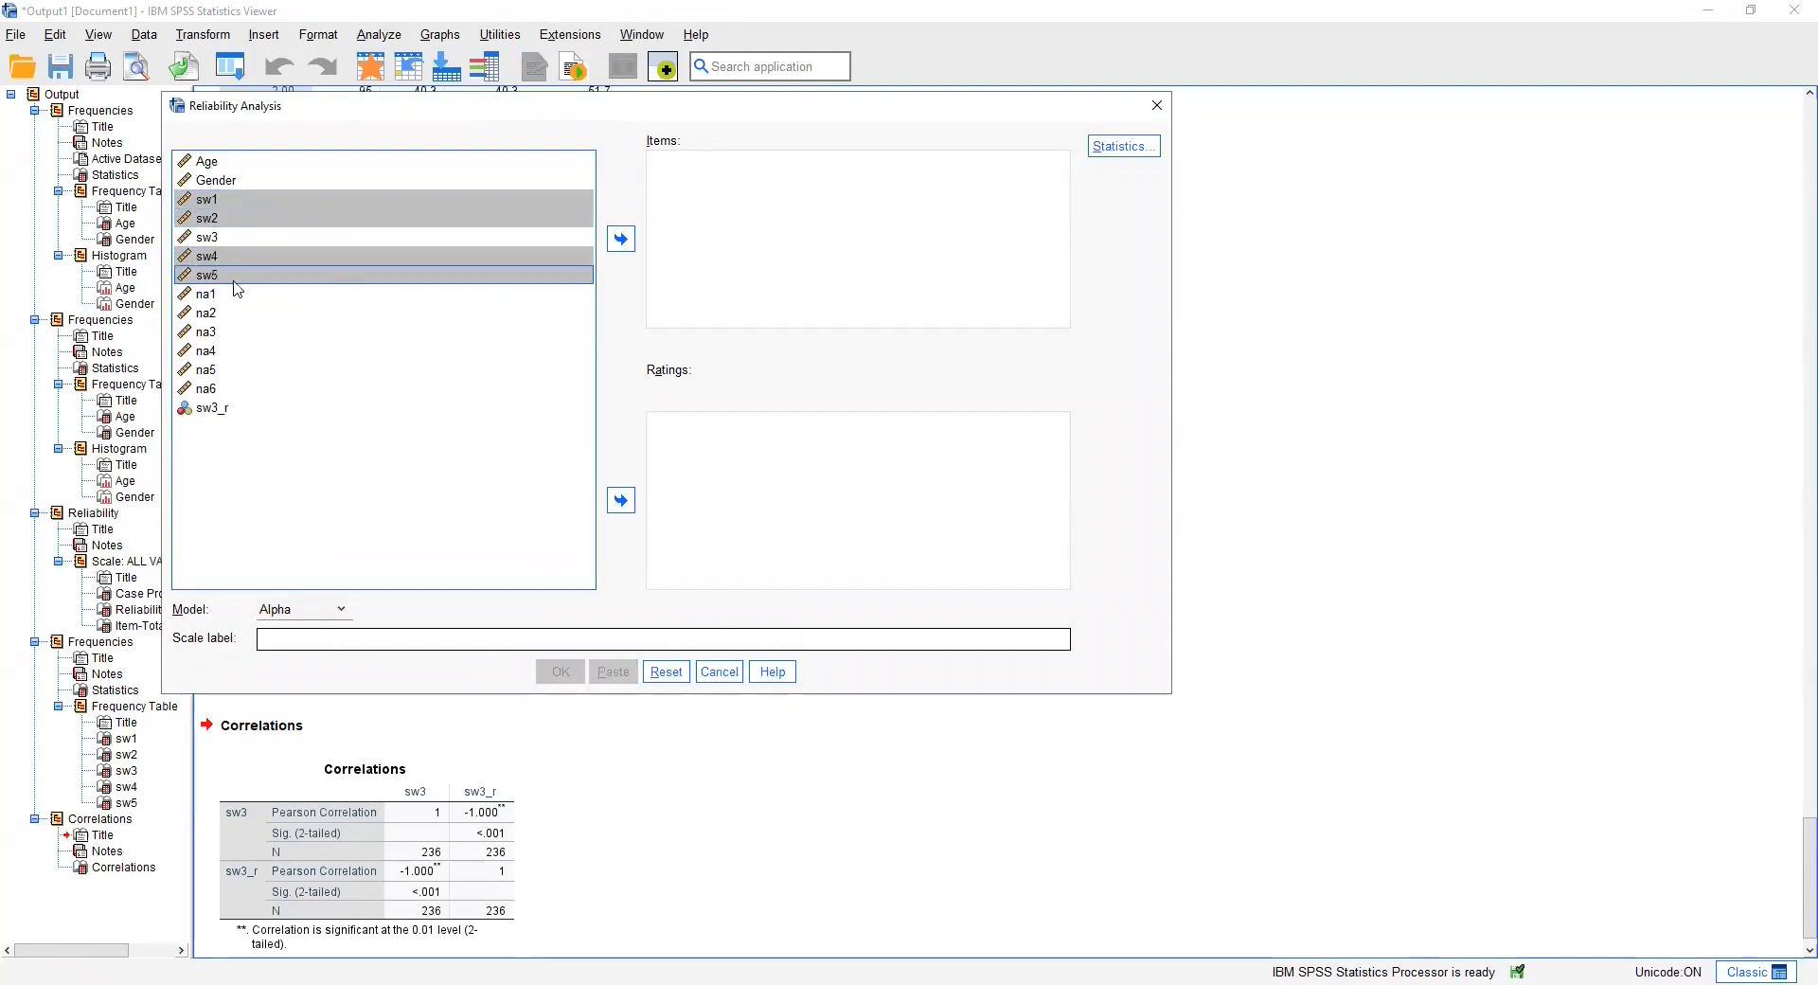
{"action": "left_click", "coordinate": [622, 239]}
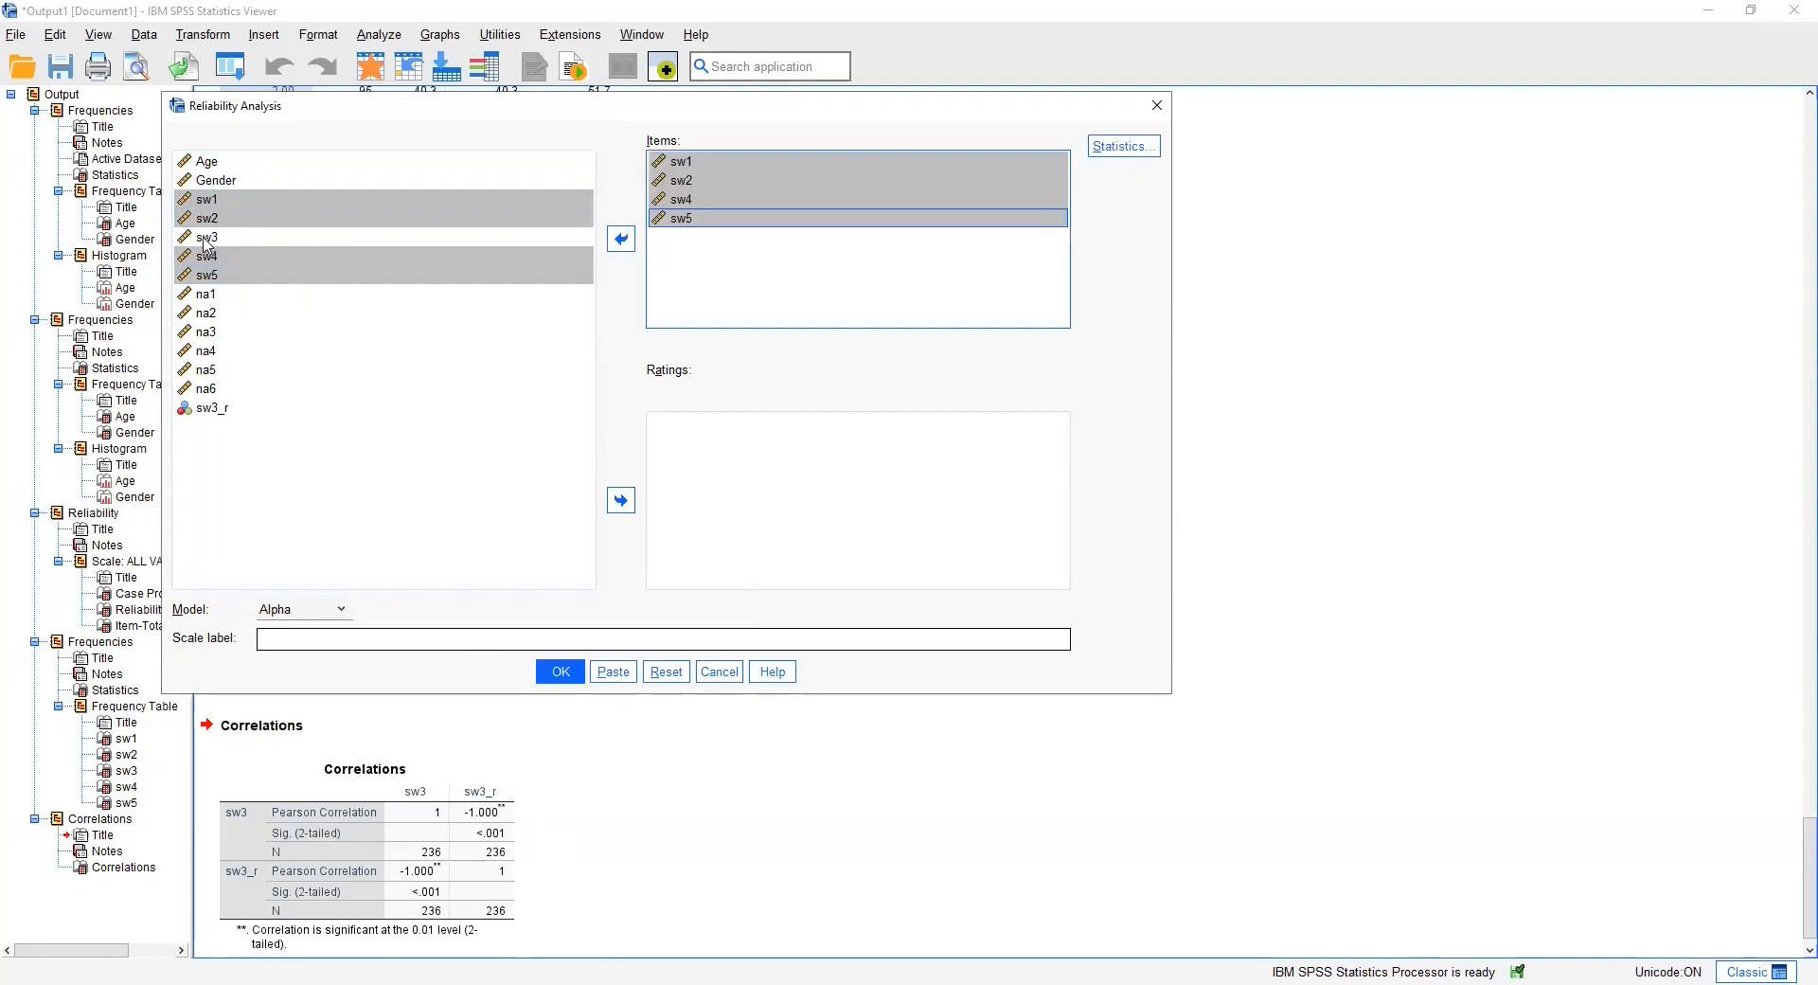
{"action": "left_click", "coordinate": [216, 409]}
{"action": "left_click", "coordinate": [621, 239]}
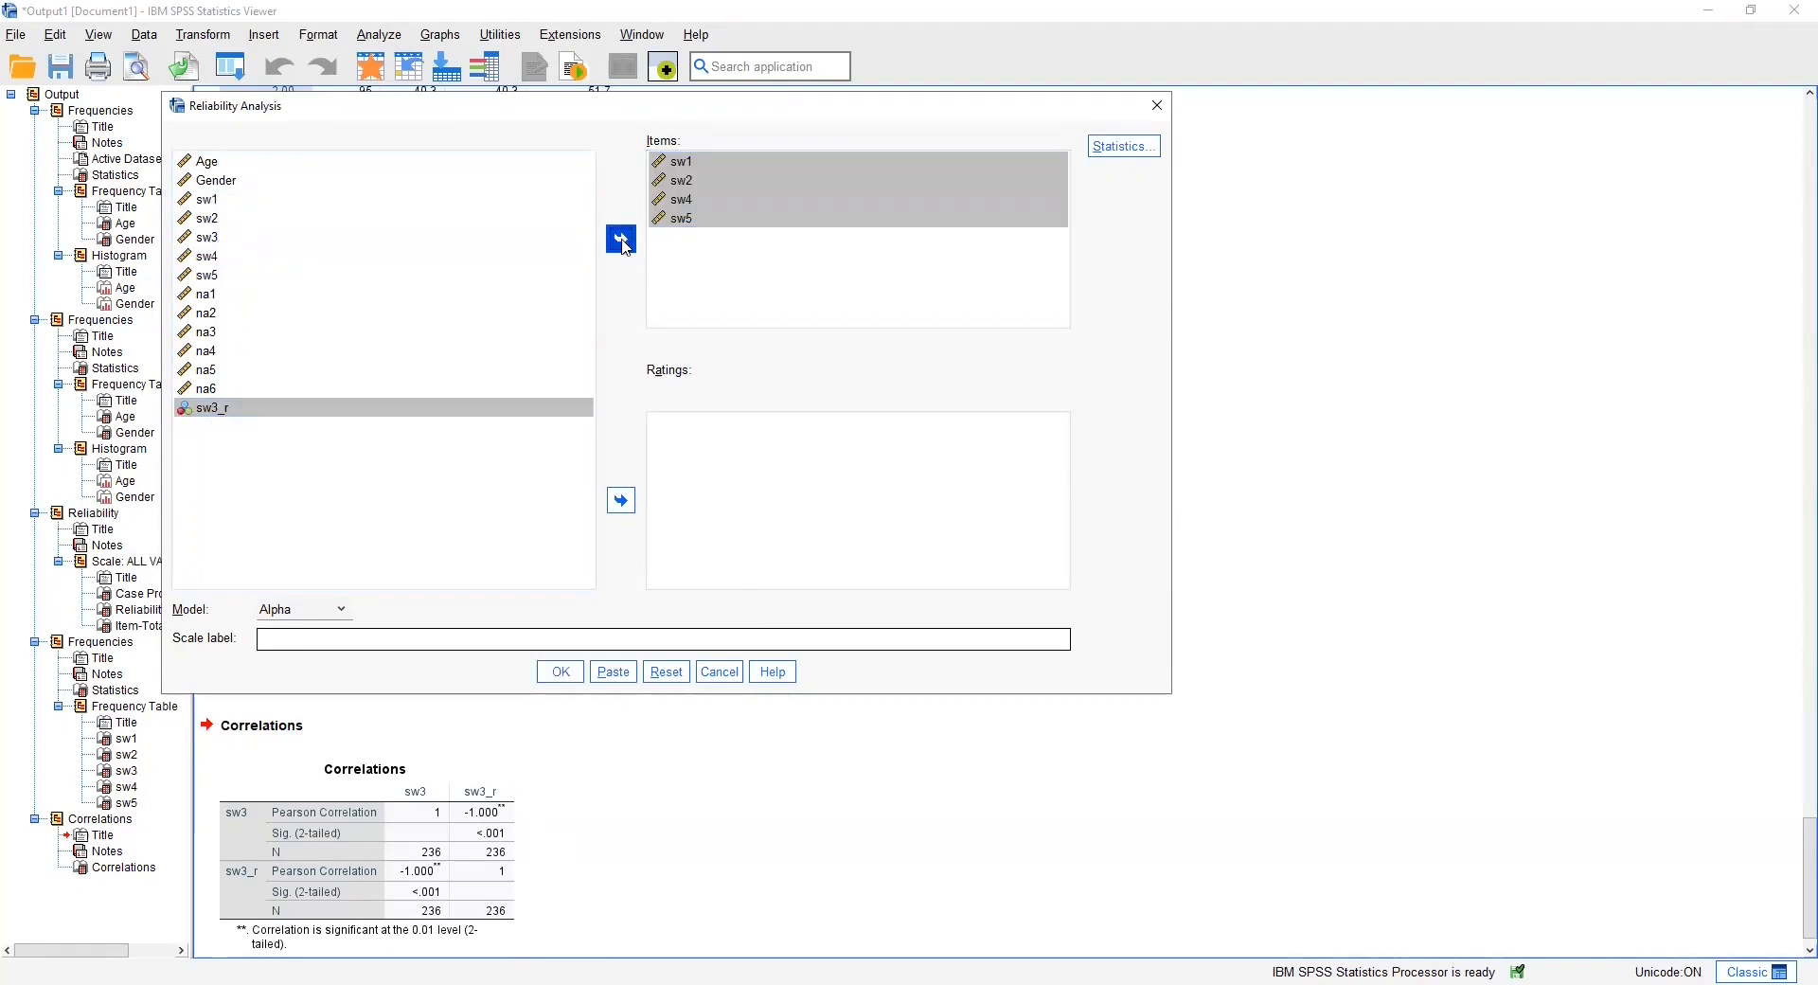
{"action": "left_click_drag", "start_coordinate": [677, 240], "coordinate": [700, 203]}
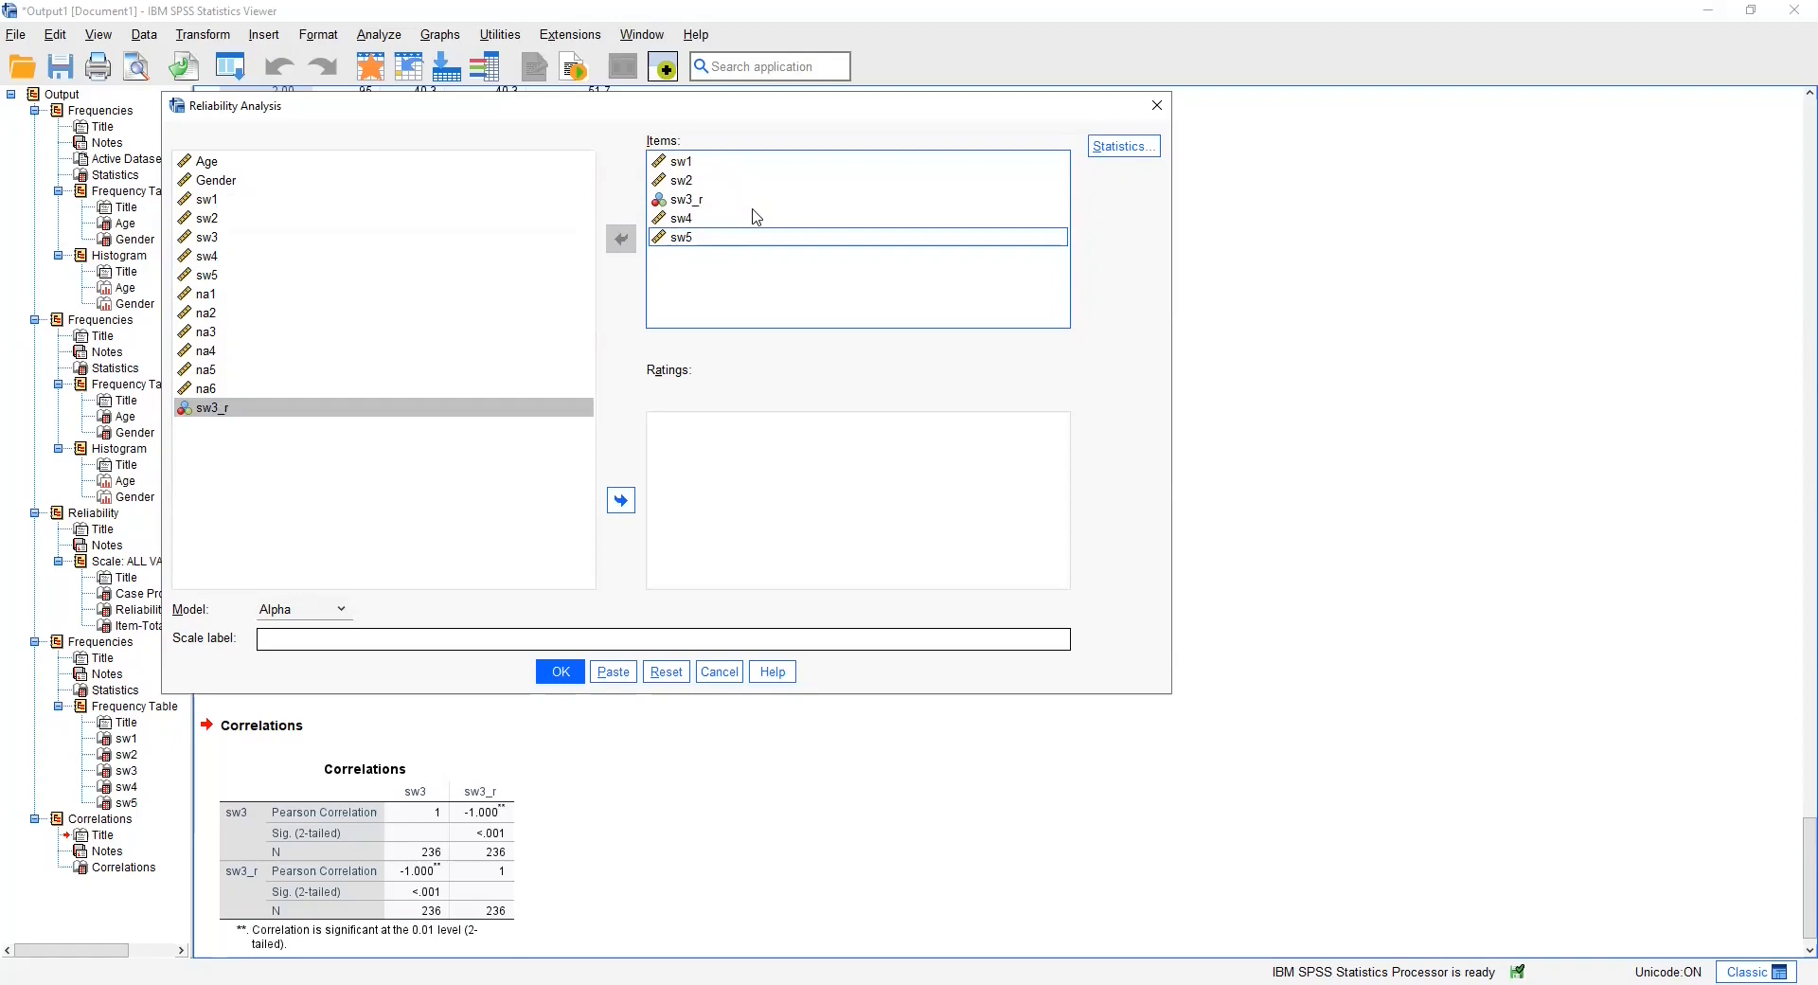
- Request the Scale if item deleted descriptives and run the reliability analysis on the scale with sw3_r
{"action": "left_click", "coordinate": [1119, 146]}
{"action": "left_click", "coordinate": [507, 204]}
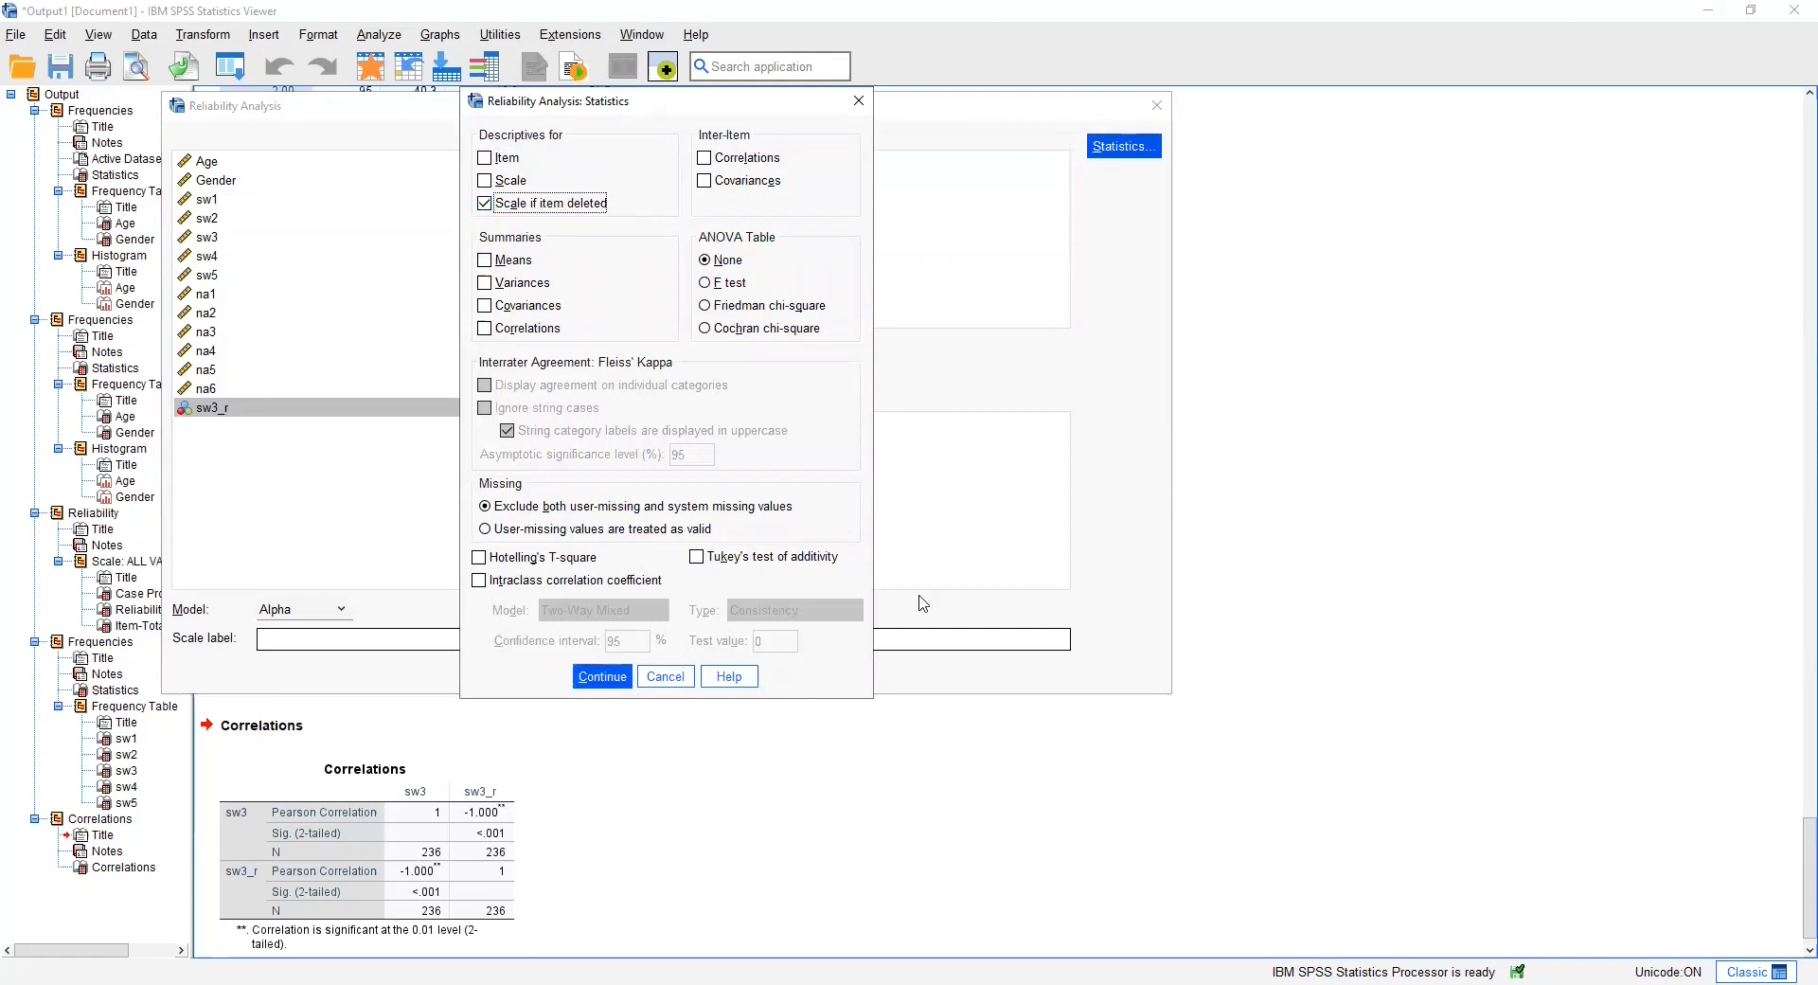
{"action": "left_click", "coordinate": [599, 677]}
{"action": "left_click", "coordinate": [565, 675]}
{"action": "scroll", "coordinate": [1794, 852], "scroll_direction": "down", "scroll_amount": 1}
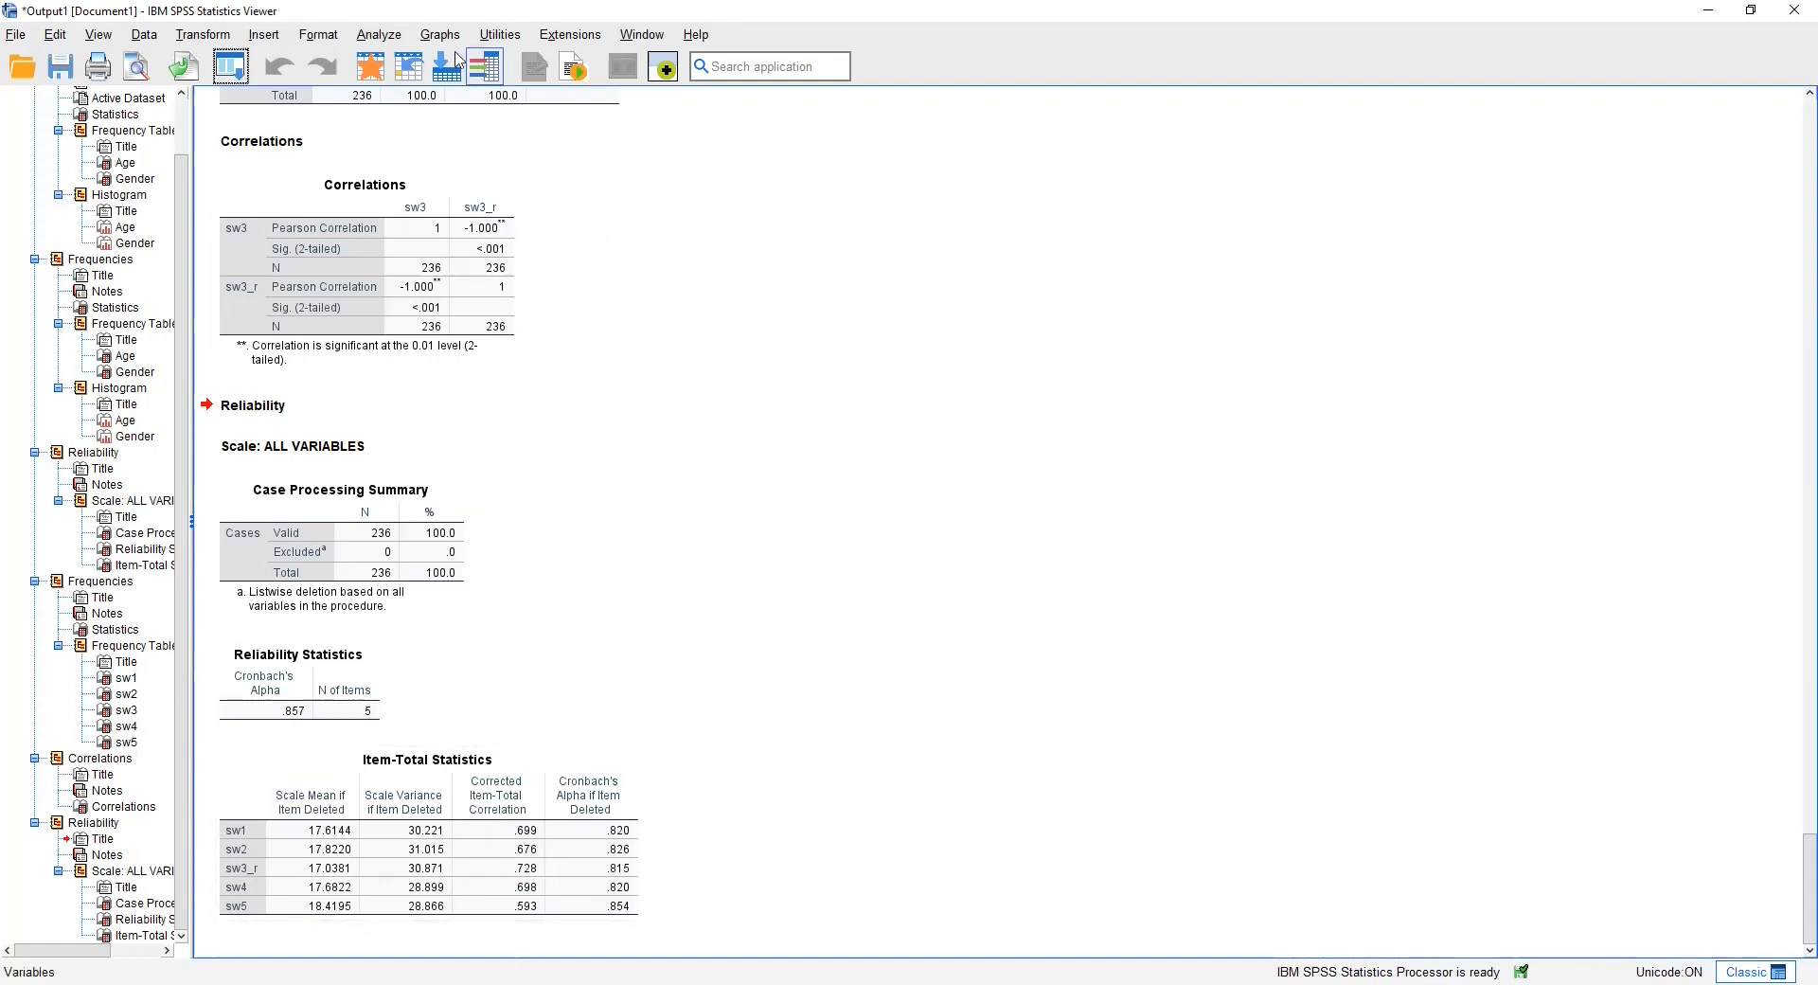
- Start a cleared Compute Variable definition with the target variable life_satisfaction
{"action": "left_click", "coordinate": [202, 36]}
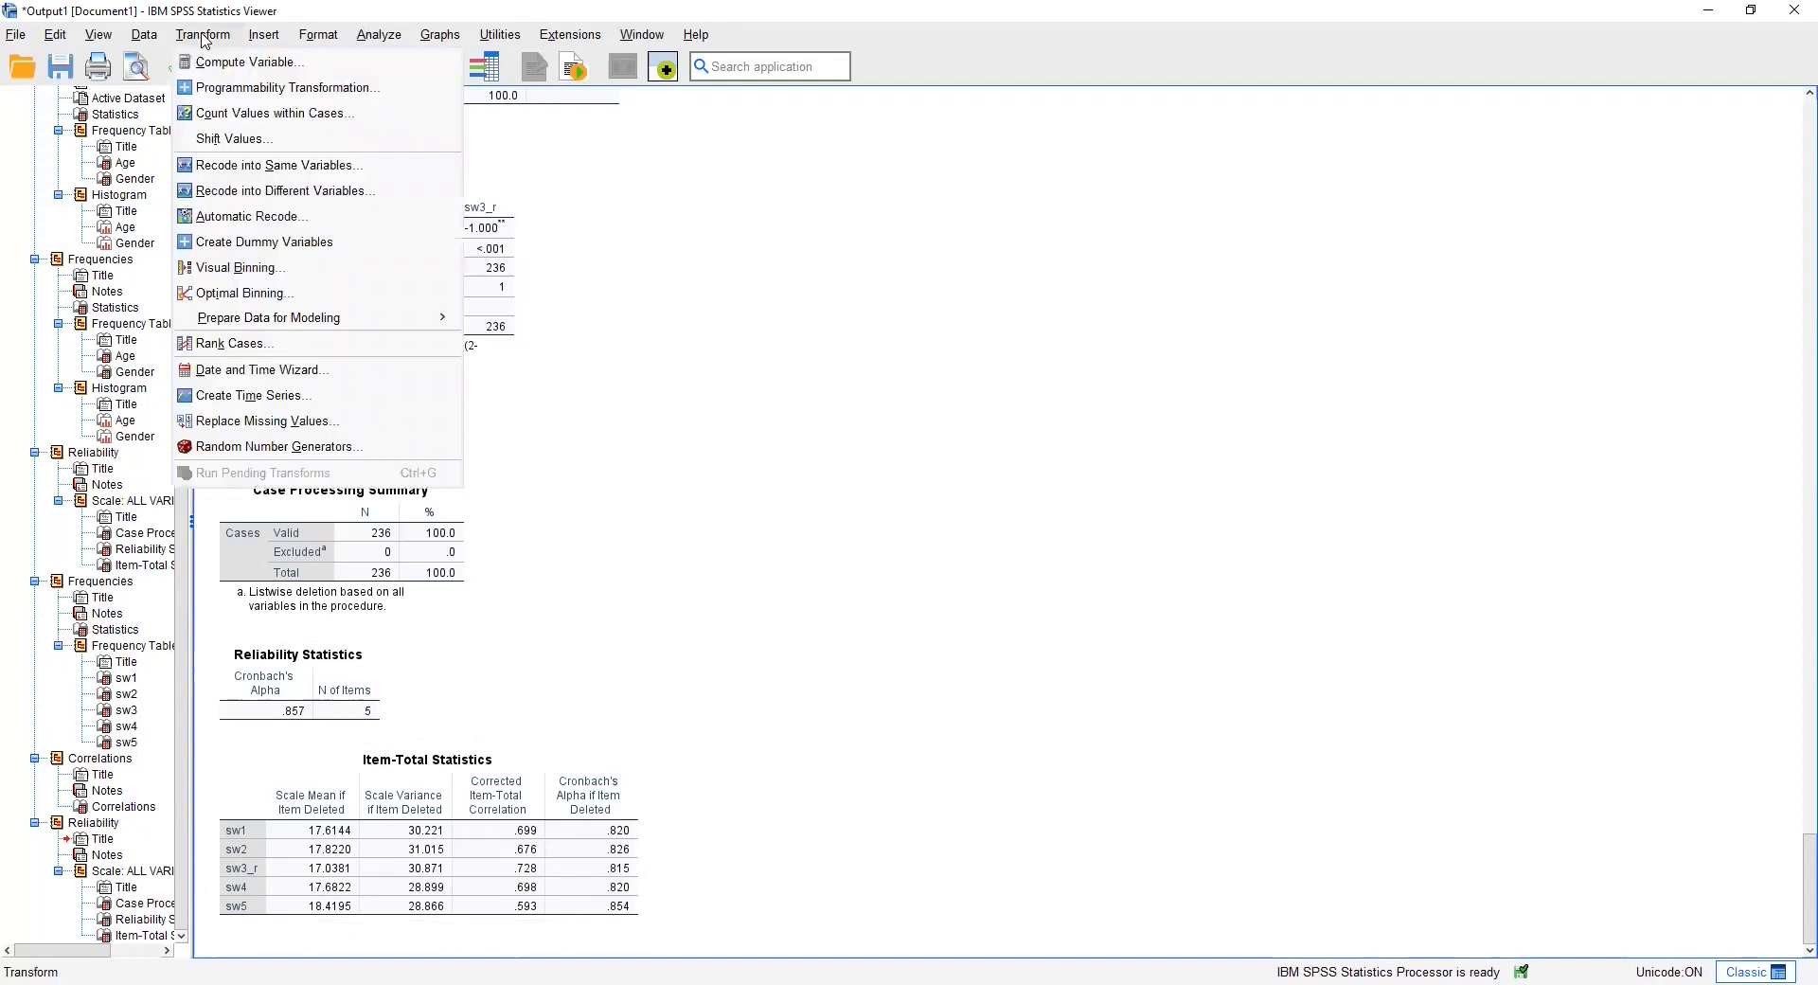
{"action": "left_click", "coordinate": [245, 58]}
{"action": "left_click", "coordinate": [899, 676]}
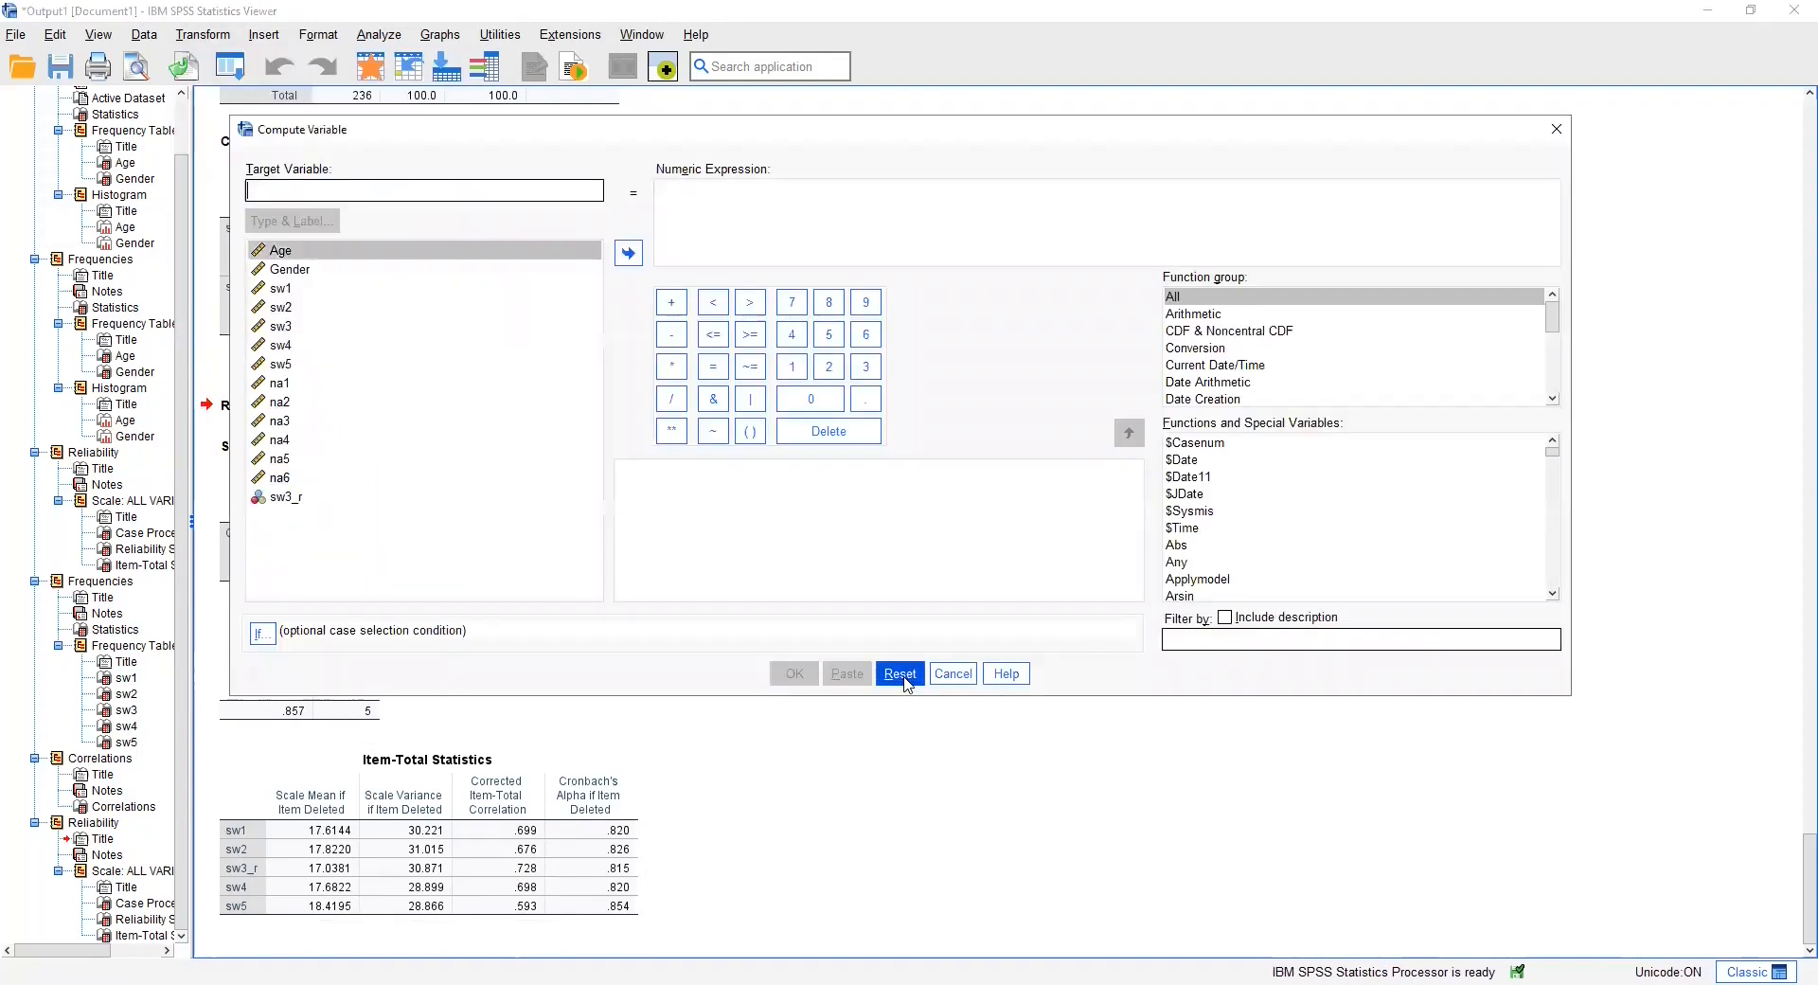
{"action": "left_click", "coordinate": [280, 188]}
{"action": "type", "text": "life_satisfaction"}
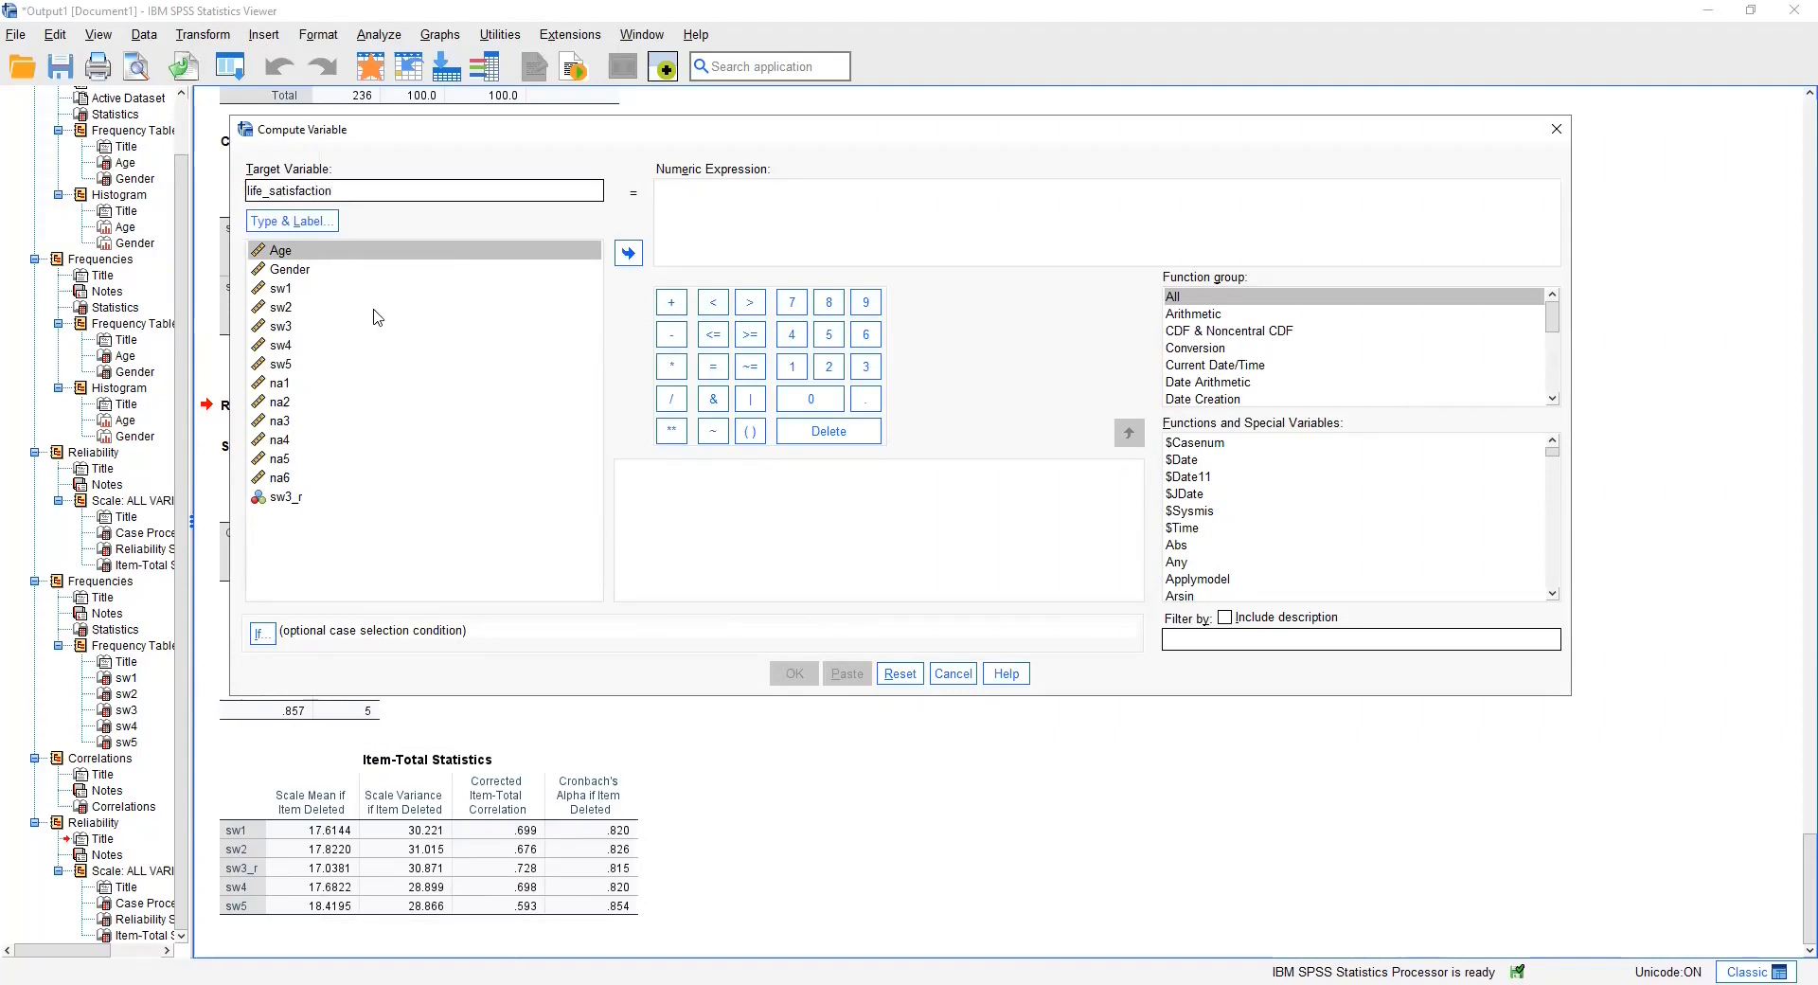
- Compute life_satisfaction with the numeric expression mean(sw1,sw2,sw3_r,sw4,sw5)
{"action": "left_click", "coordinate": [733, 193]}
{"action": "left_click_drag", "start_coordinate": [724, 139], "coordinate": [741, 185]}
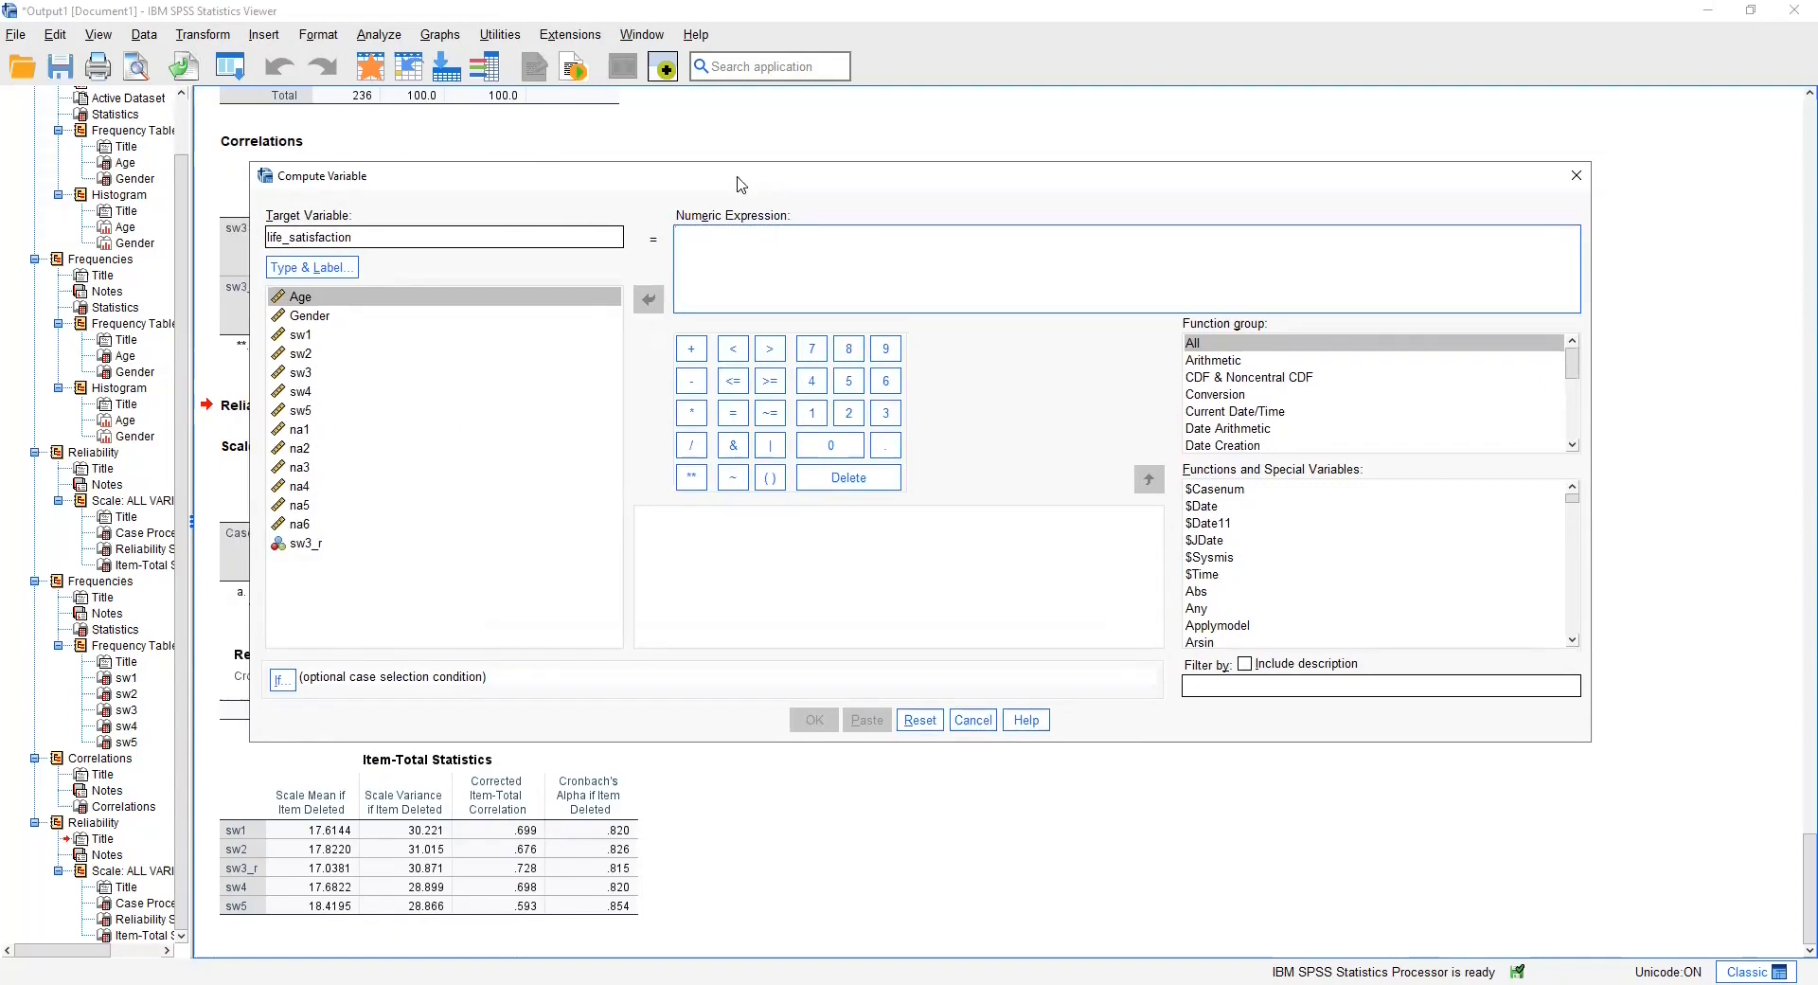
{"action": "type", "text": "mean("}
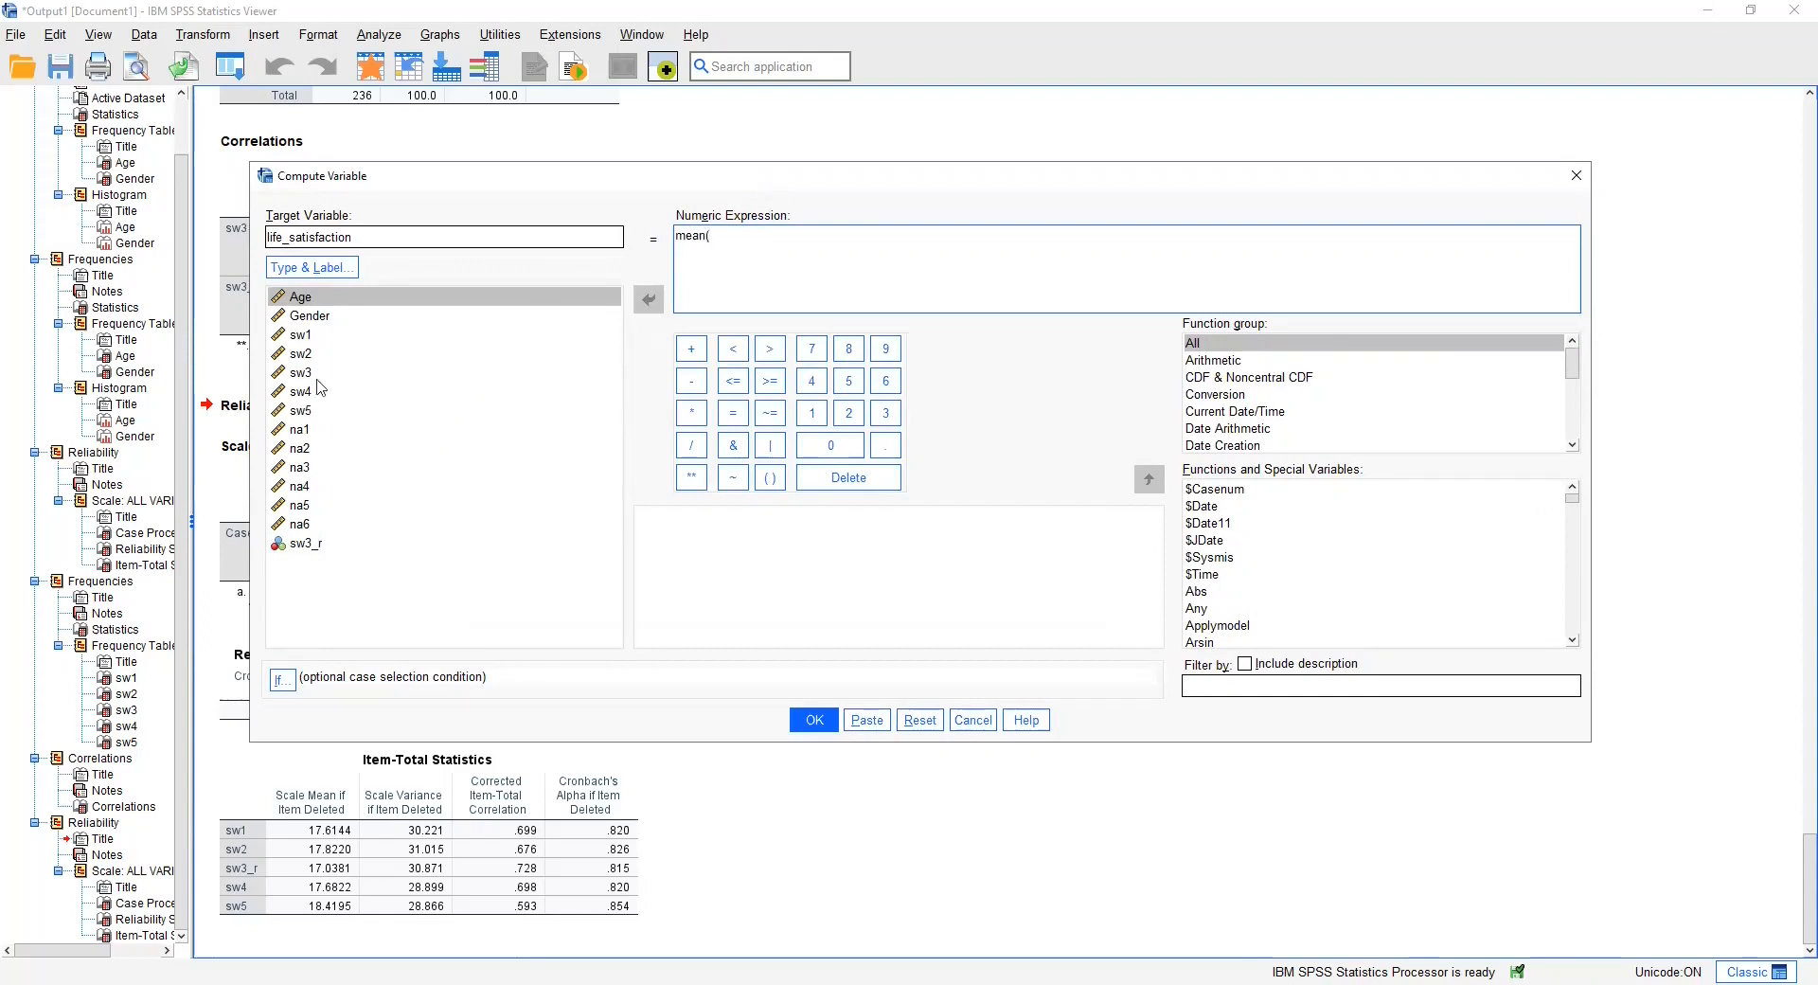
{"action": "double_click", "coordinate": [298, 339]}
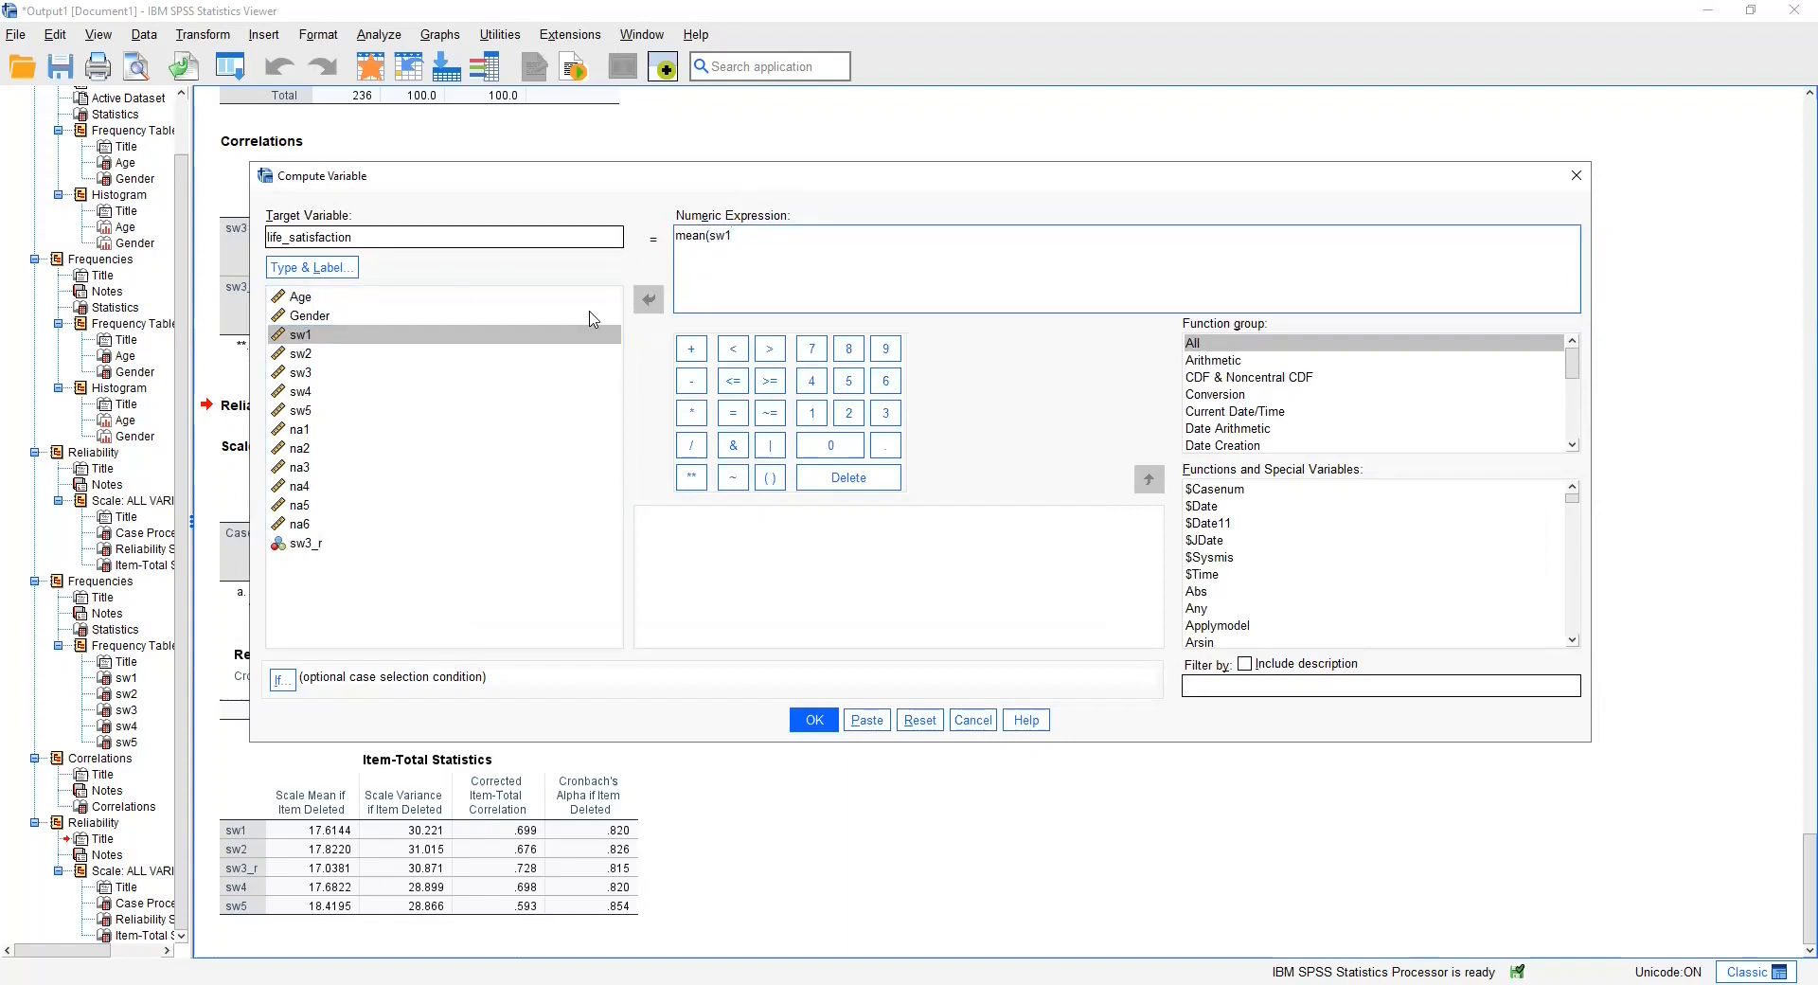
{"action": "type", "text": ","}
{"action": "left_click", "coordinate": [310, 357]}
{"action": "double_click", "coordinate": [310, 358]}
{"action": "type", "text": ","}
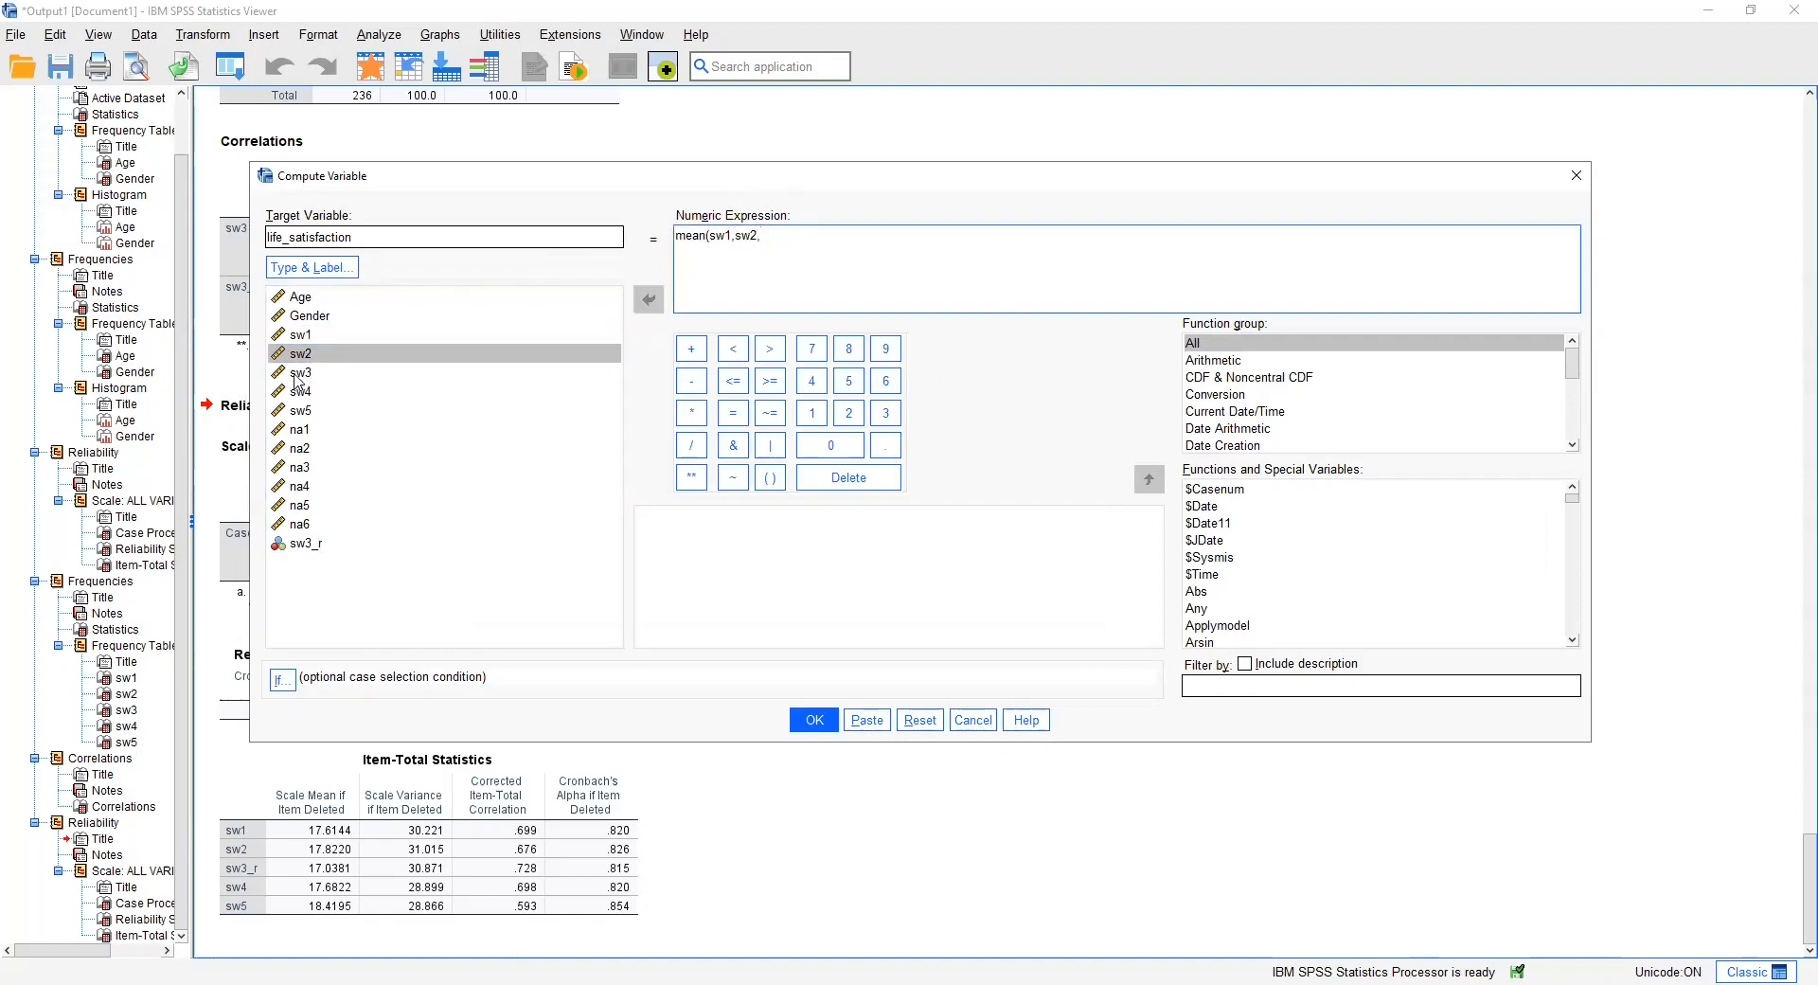
{"action": "left_click", "coordinate": [303, 546]}
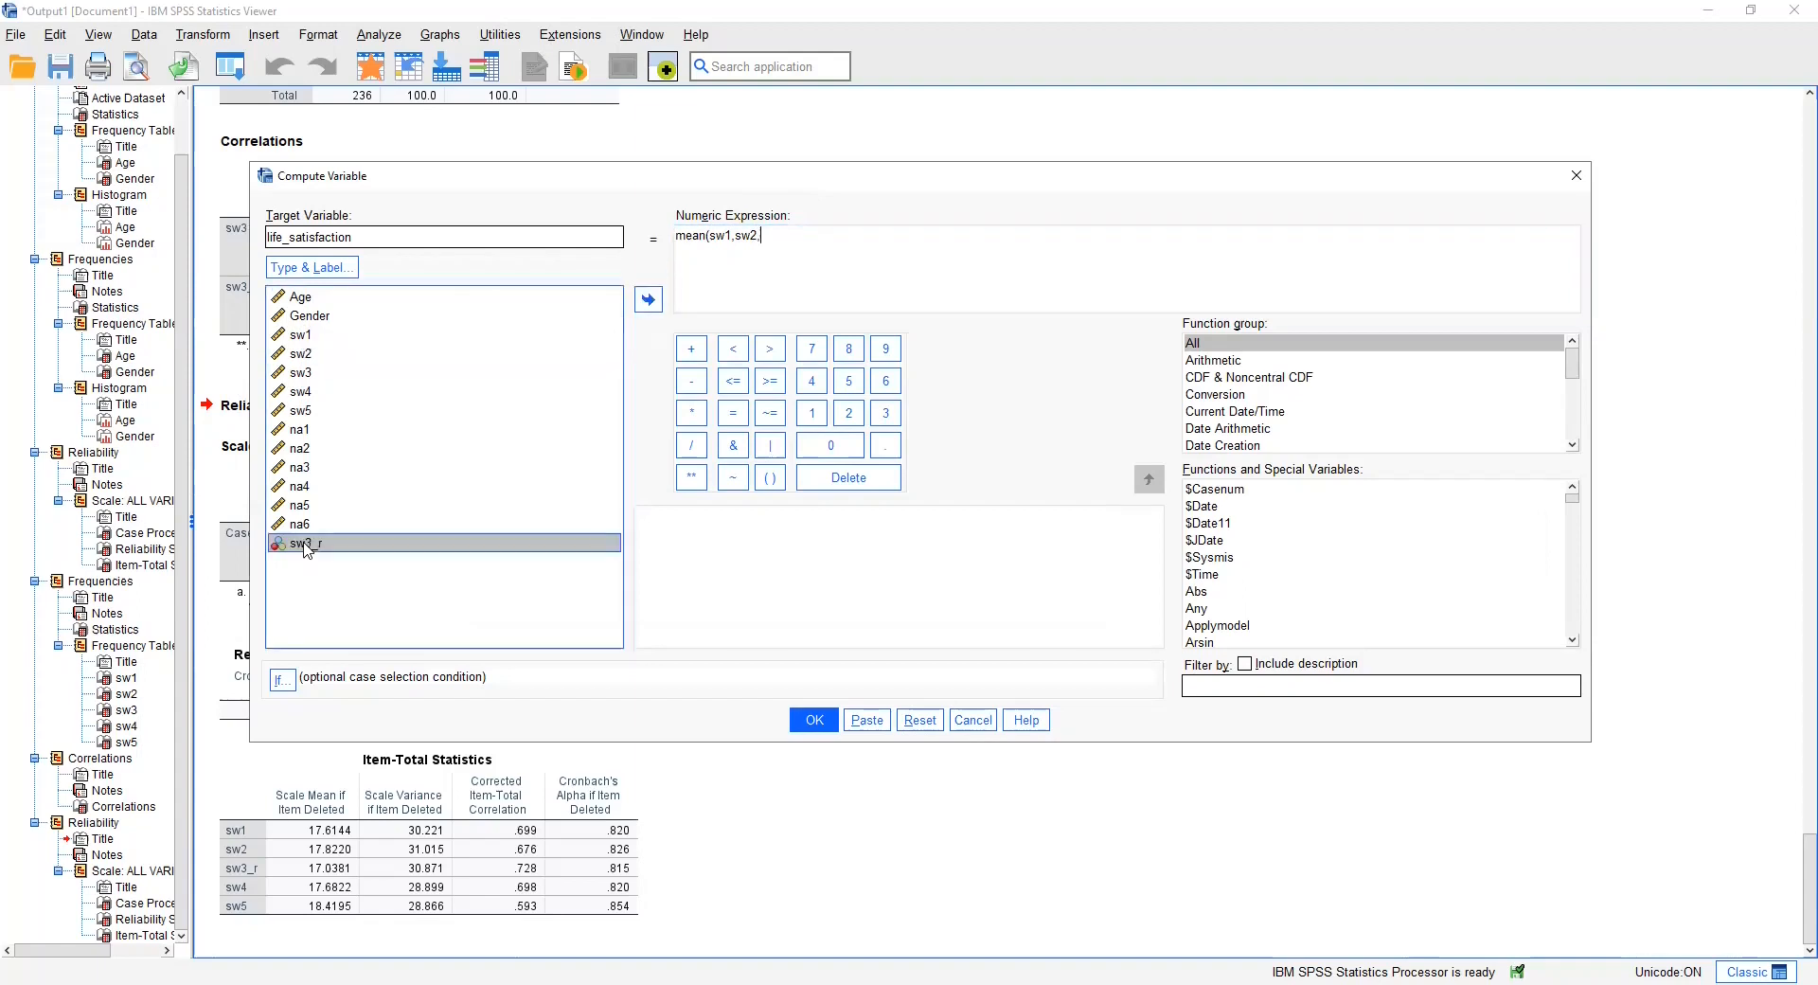
{"action": "double_click", "coordinate": [311, 547]}
{"action": "type", "text": ","}
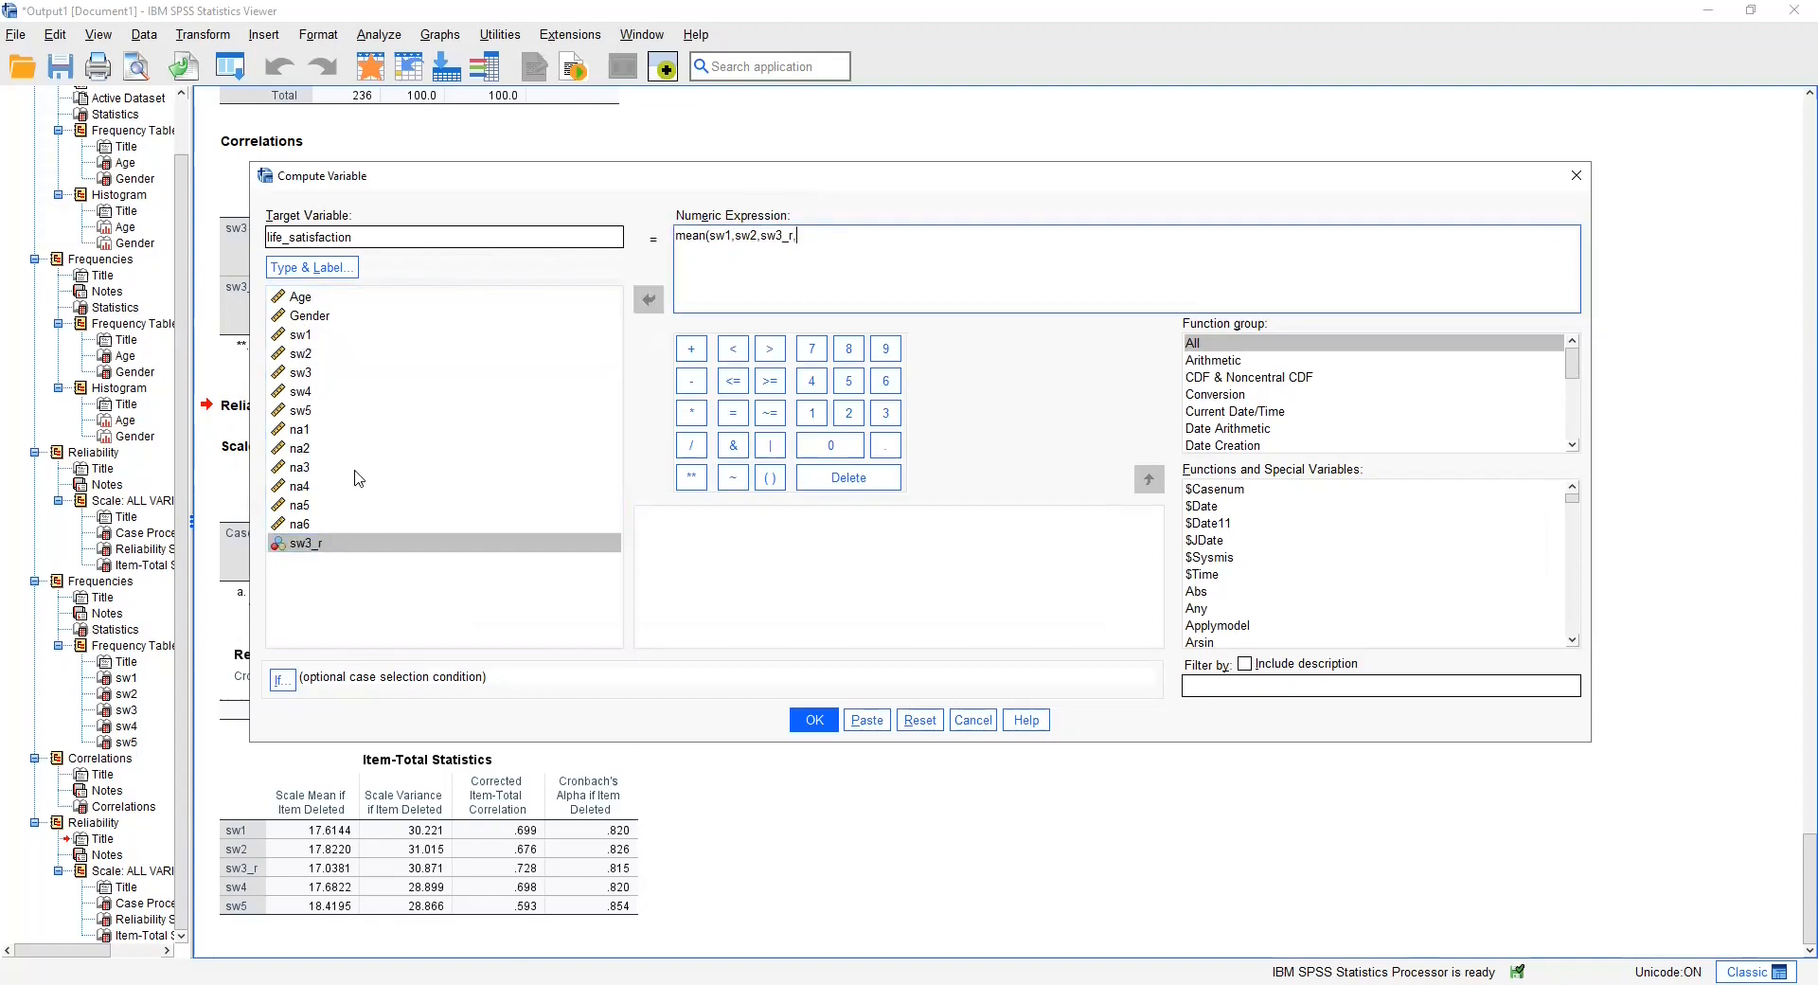
{"action": "double_click", "coordinate": [286, 393]}
{"action": "type", "text": ","}
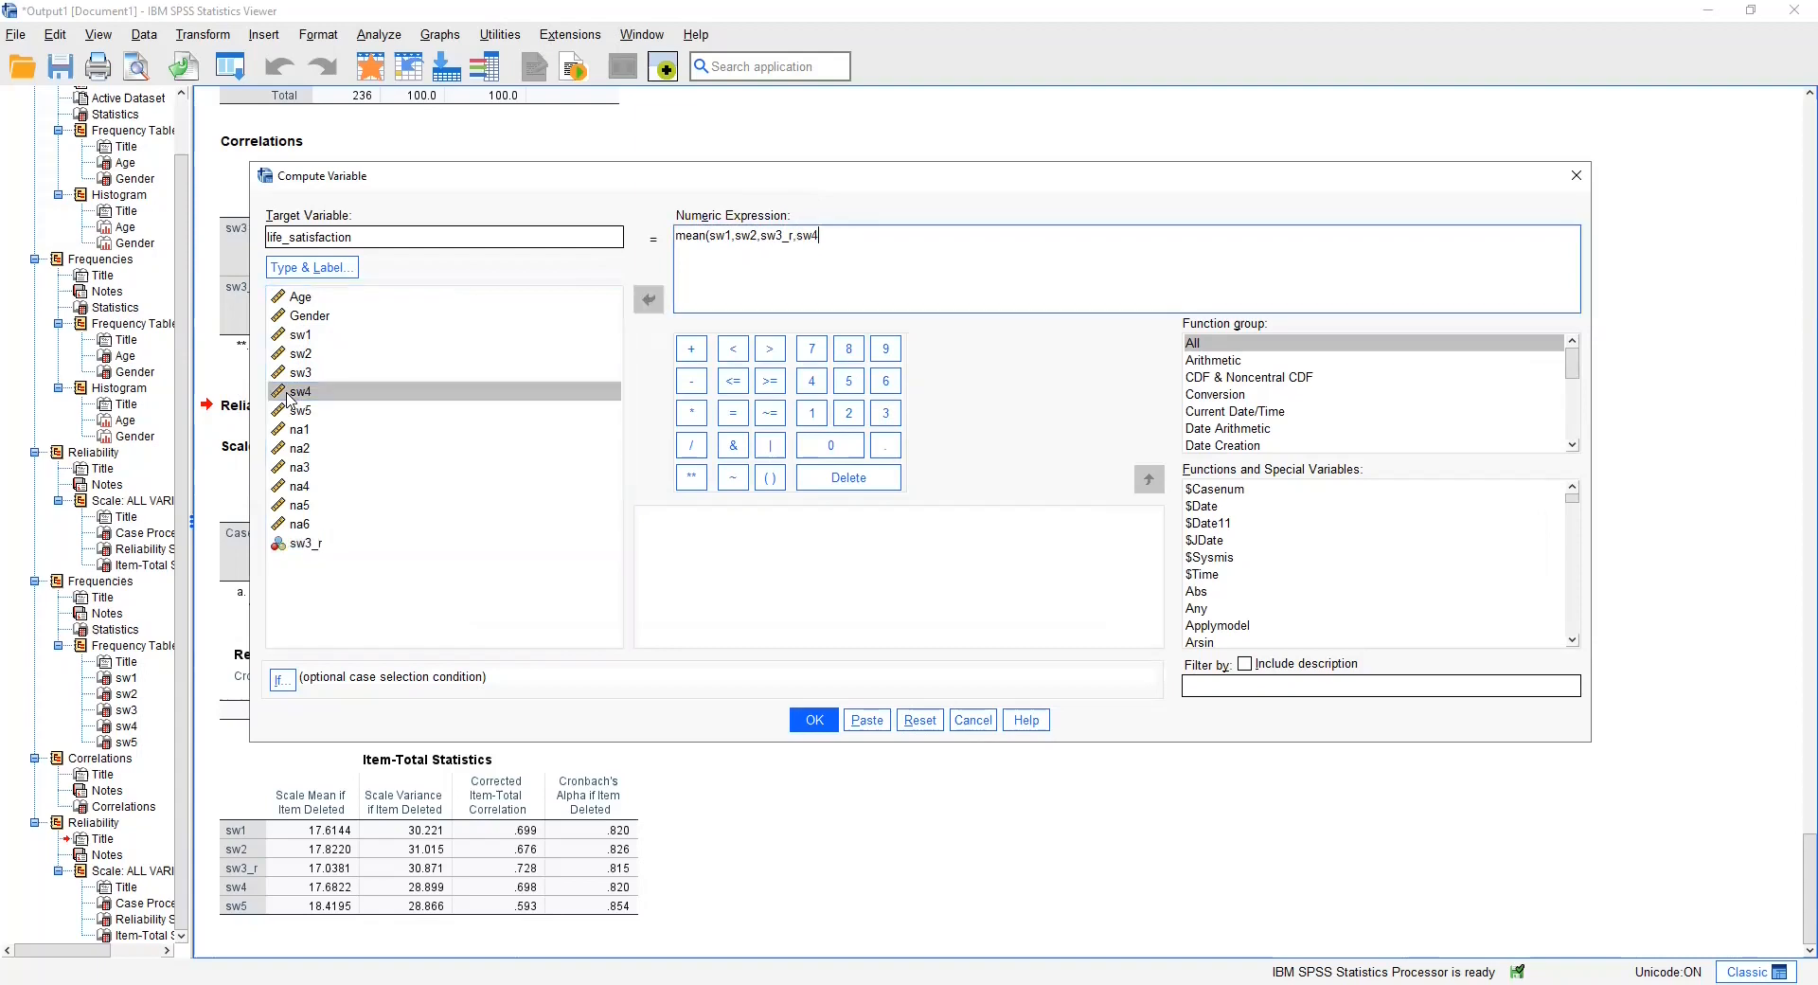
{"action": "left_click", "coordinate": [307, 412]}
{"action": "double_click", "coordinate": [307, 414]}
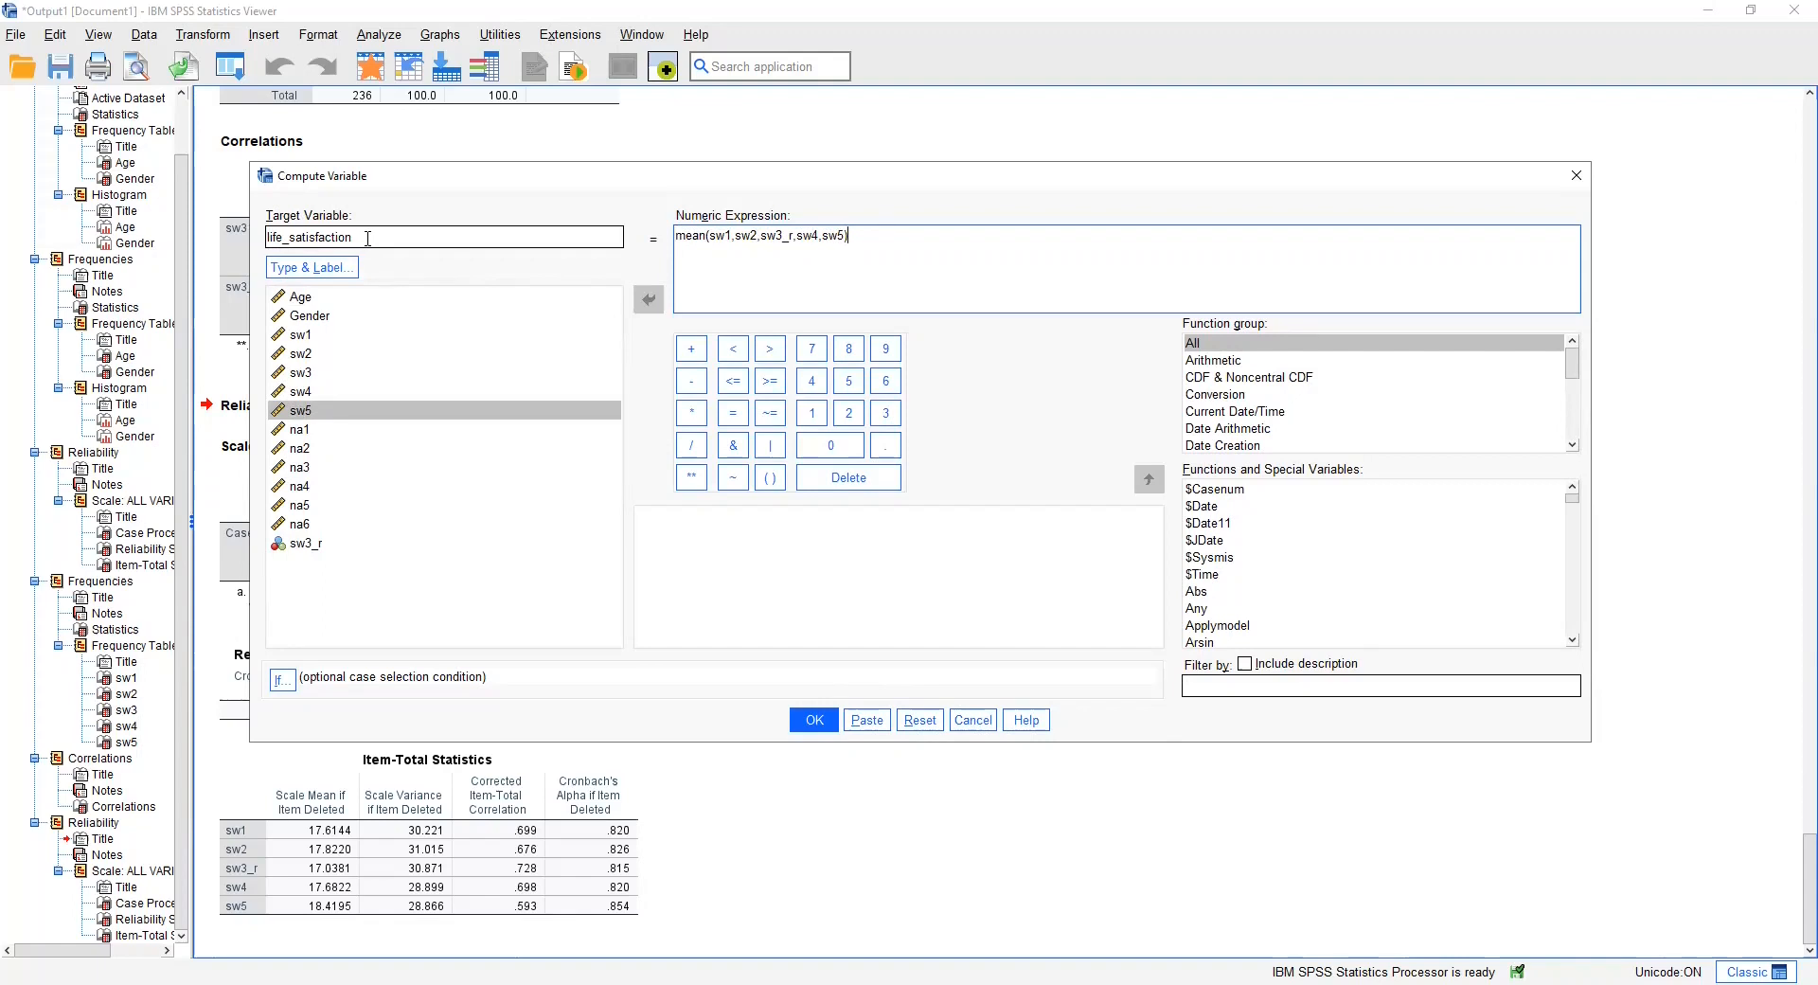
{"action": "left_click", "coordinate": [814, 720]}
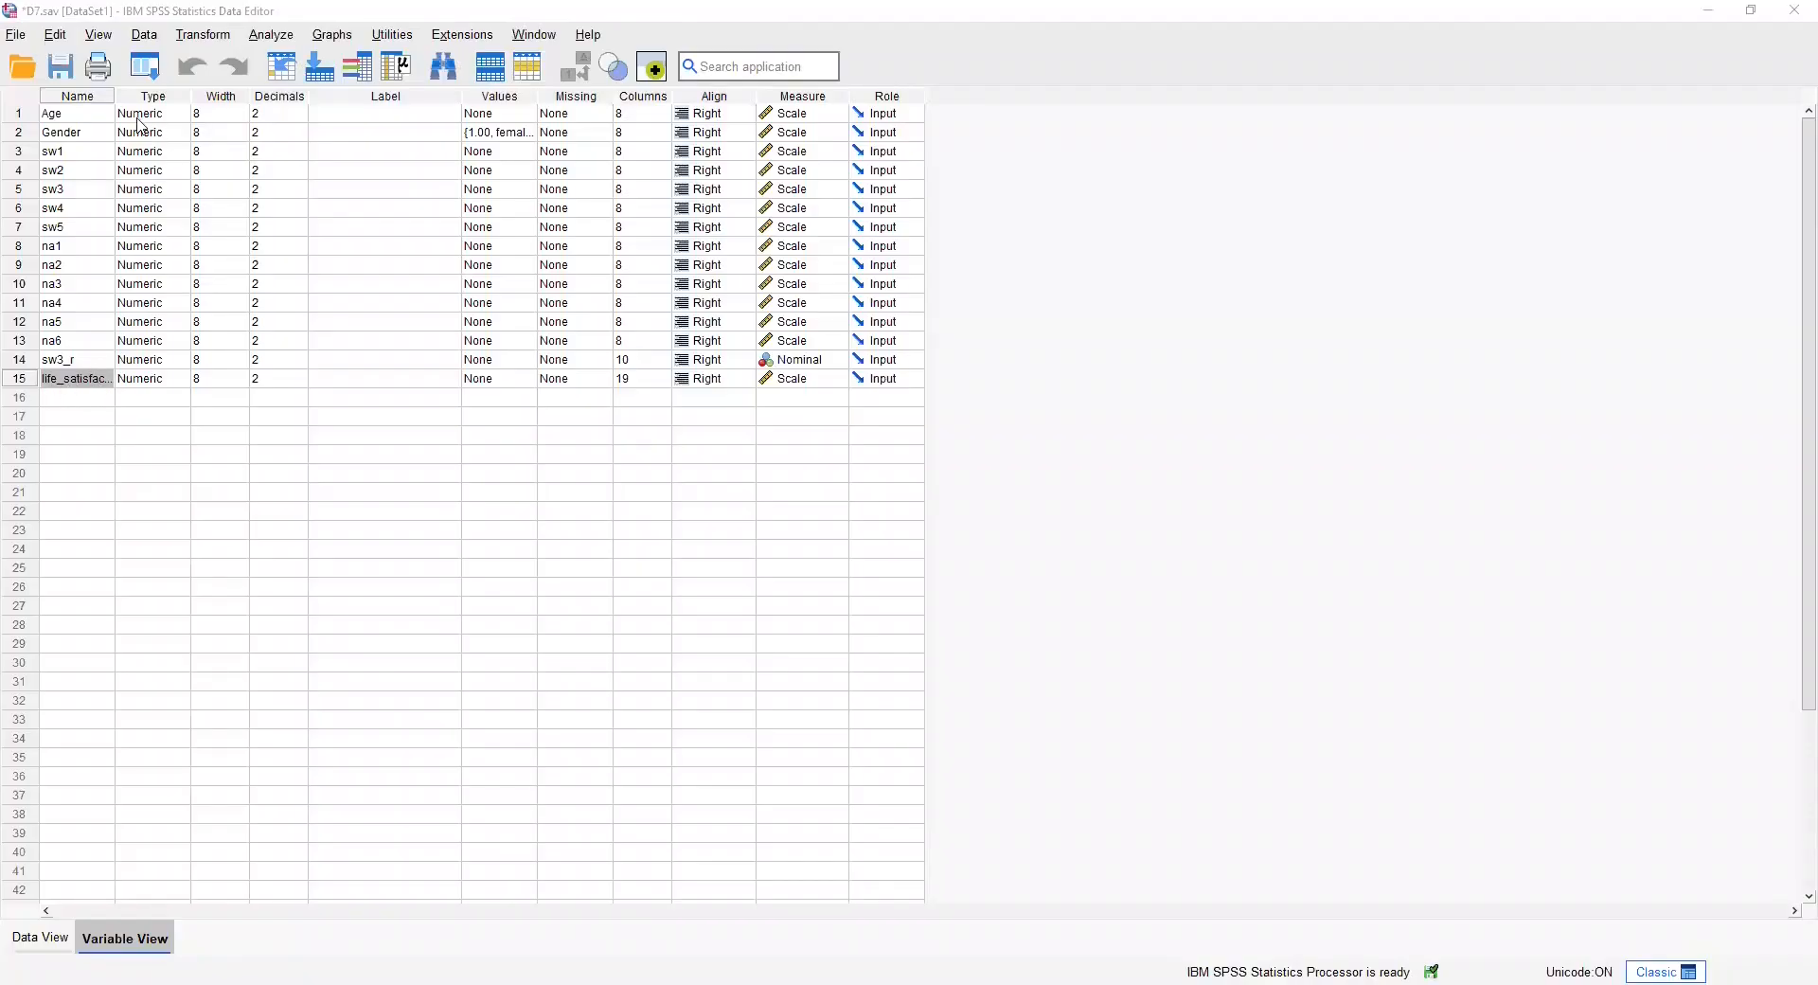
- Widen the Name column of the variable list to fit the full name life_satisfaction
{"action": "left_click_drag", "start_coordinate": [112, 94], "coordinate": [151, 106]}
{"action": "left_click", "coordinate": [44, 400]}
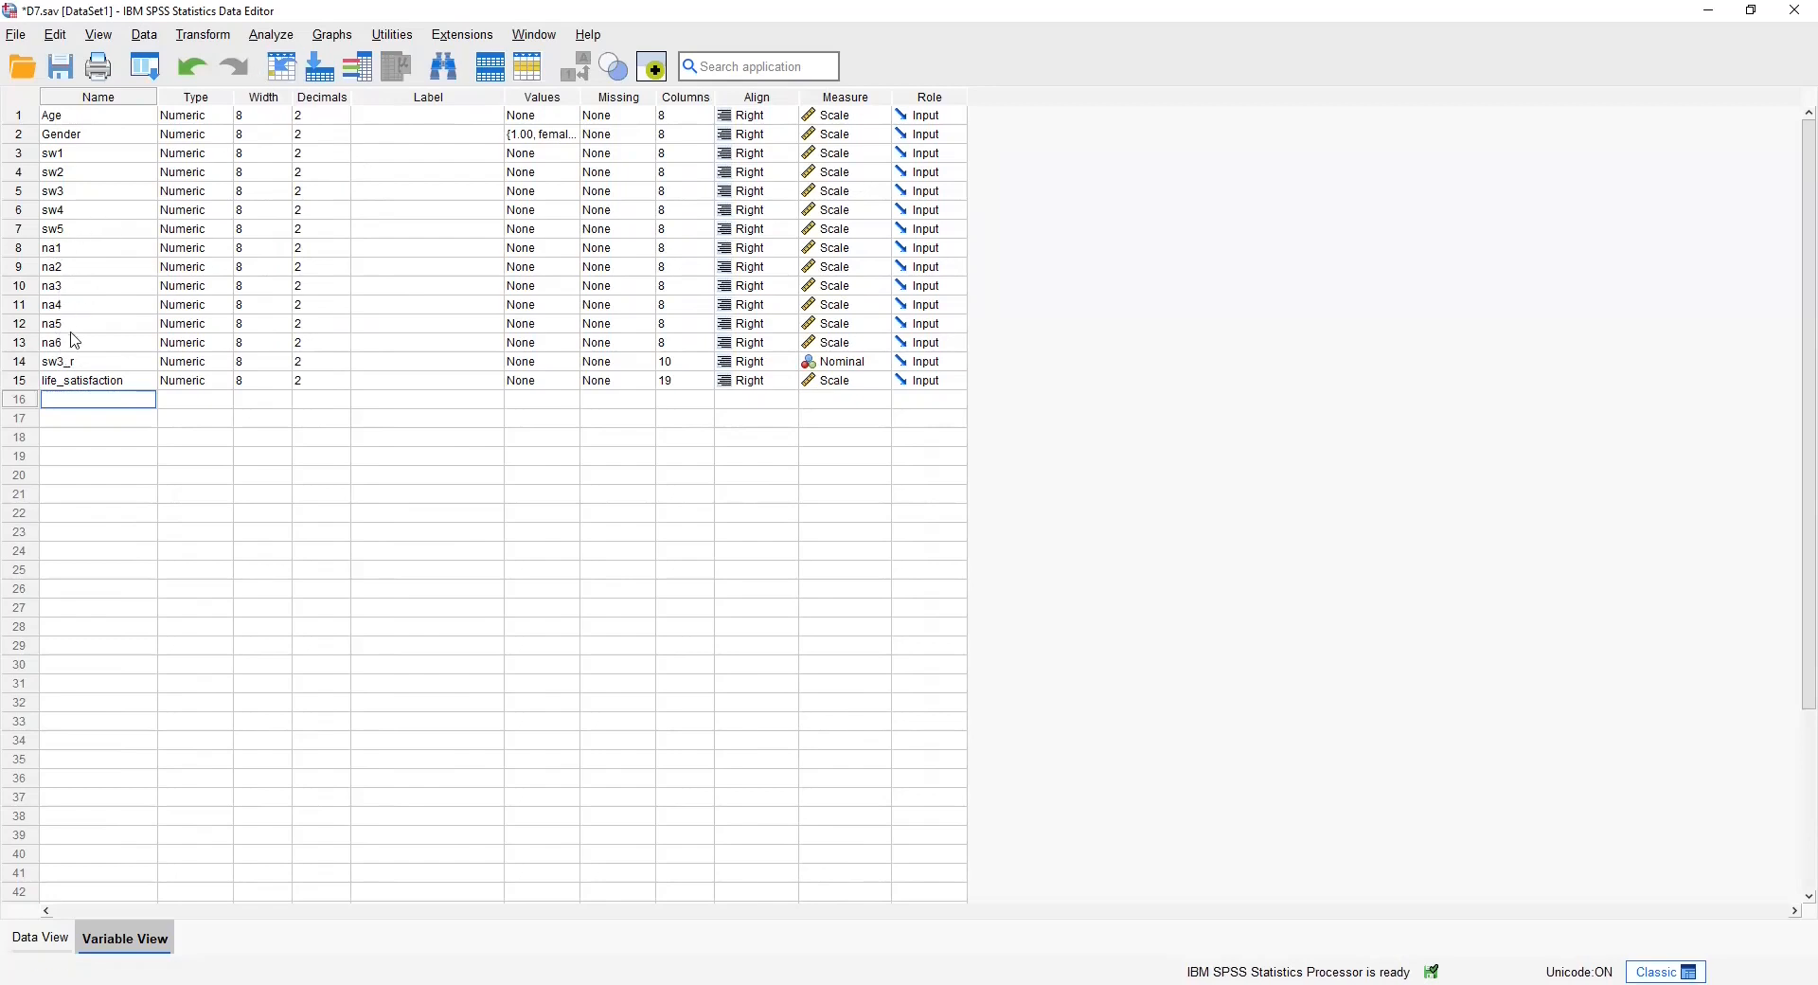
- Reset the Reliability Analysis settings and set na1 to na6 as its items
{"action": "left_click", "coordinate": [271, 35]}
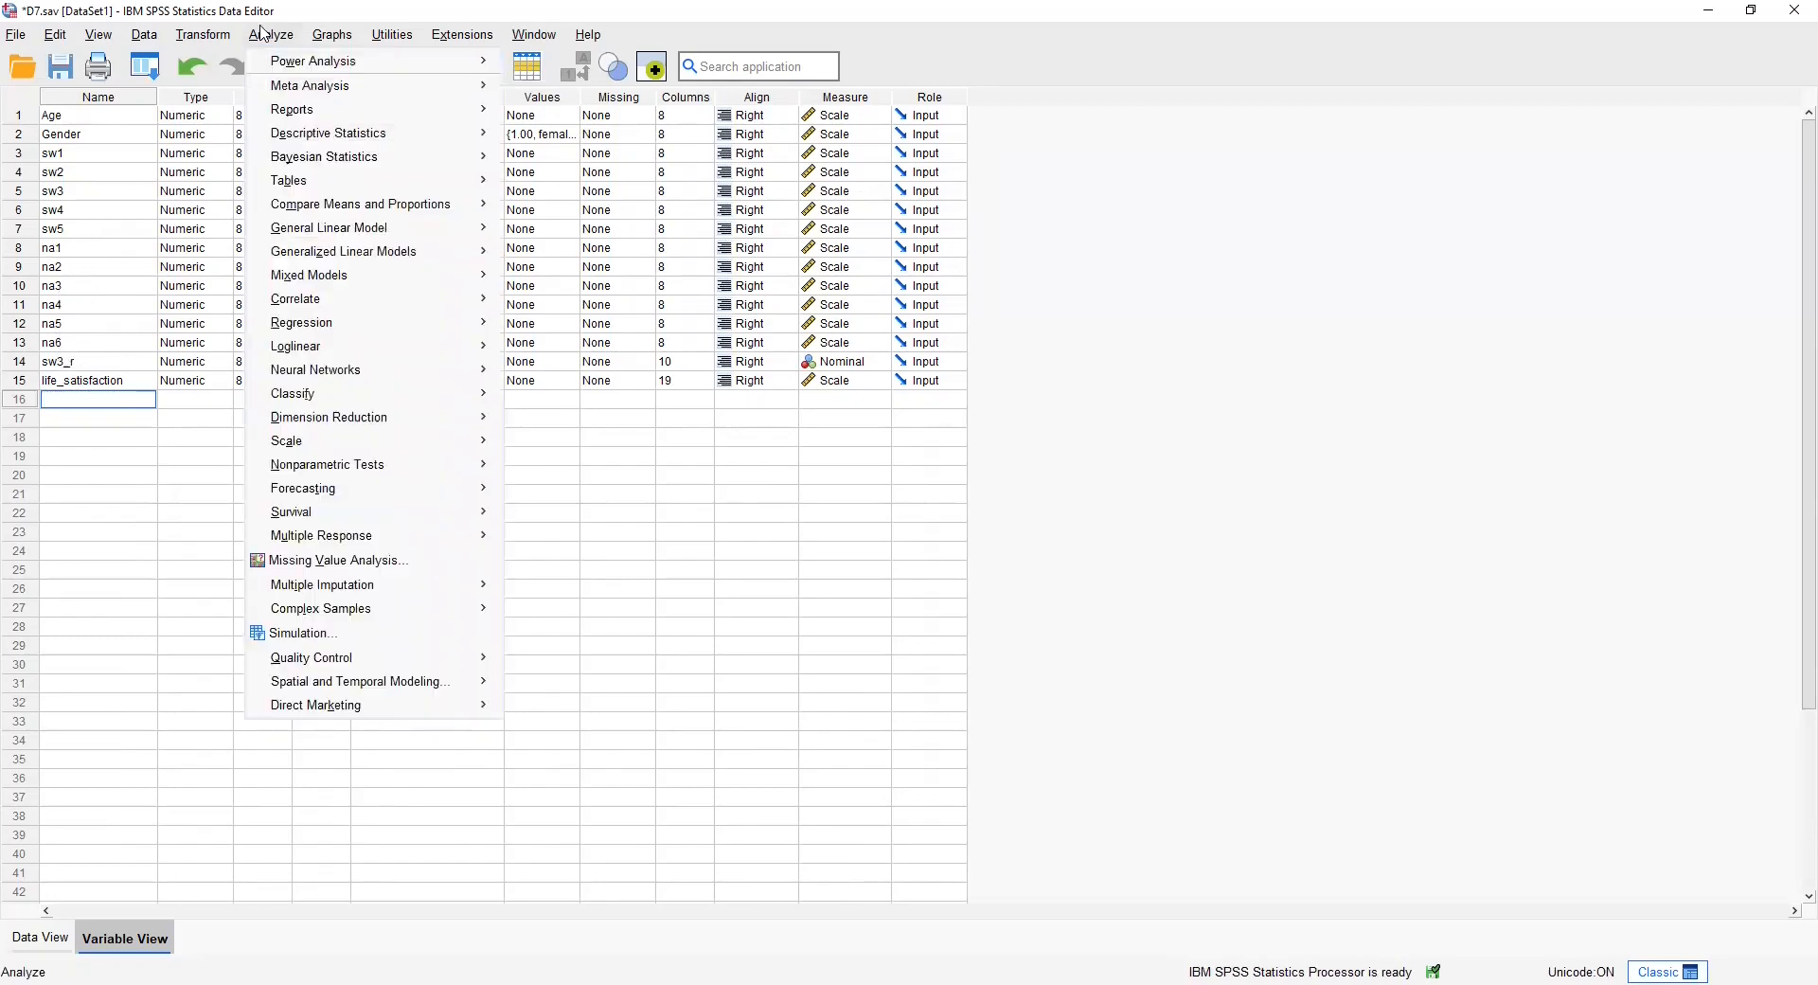
{"action": "mouse_move", "coordinate": [325, 443]}
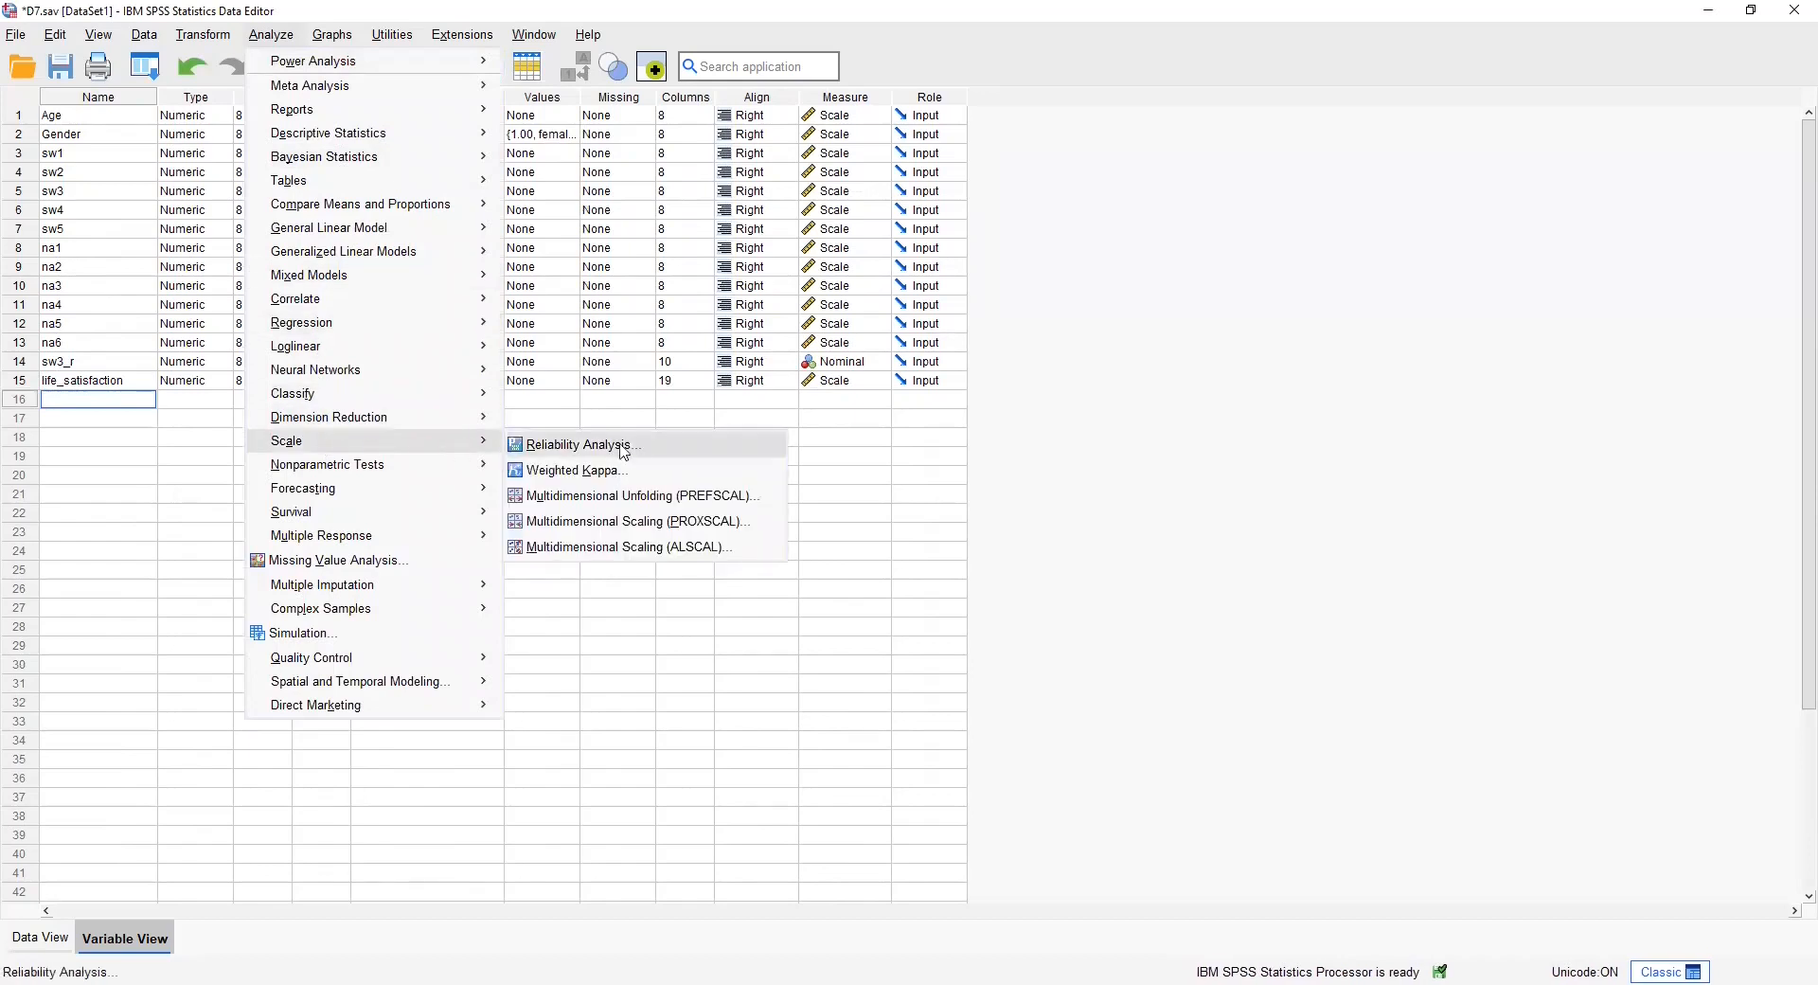
{"action": "left_click", "coordinate": [725, 454]}
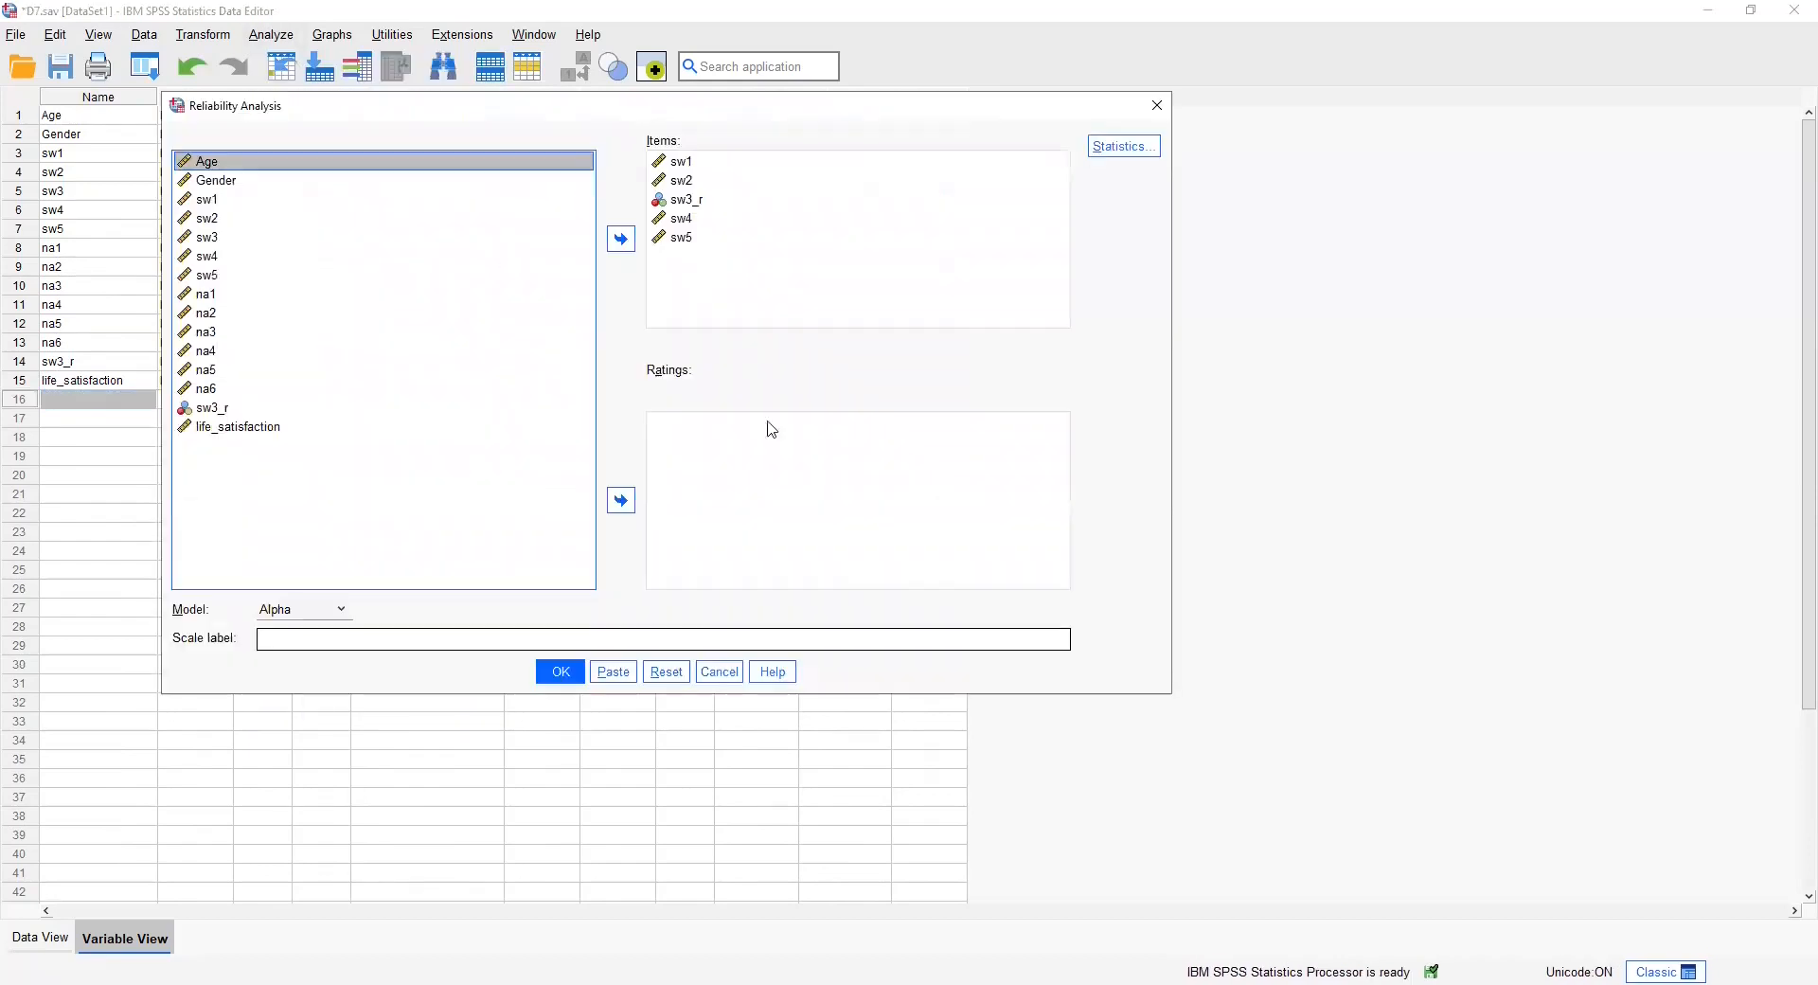
{"action": "left_click", "coordinate": [667, 672]}
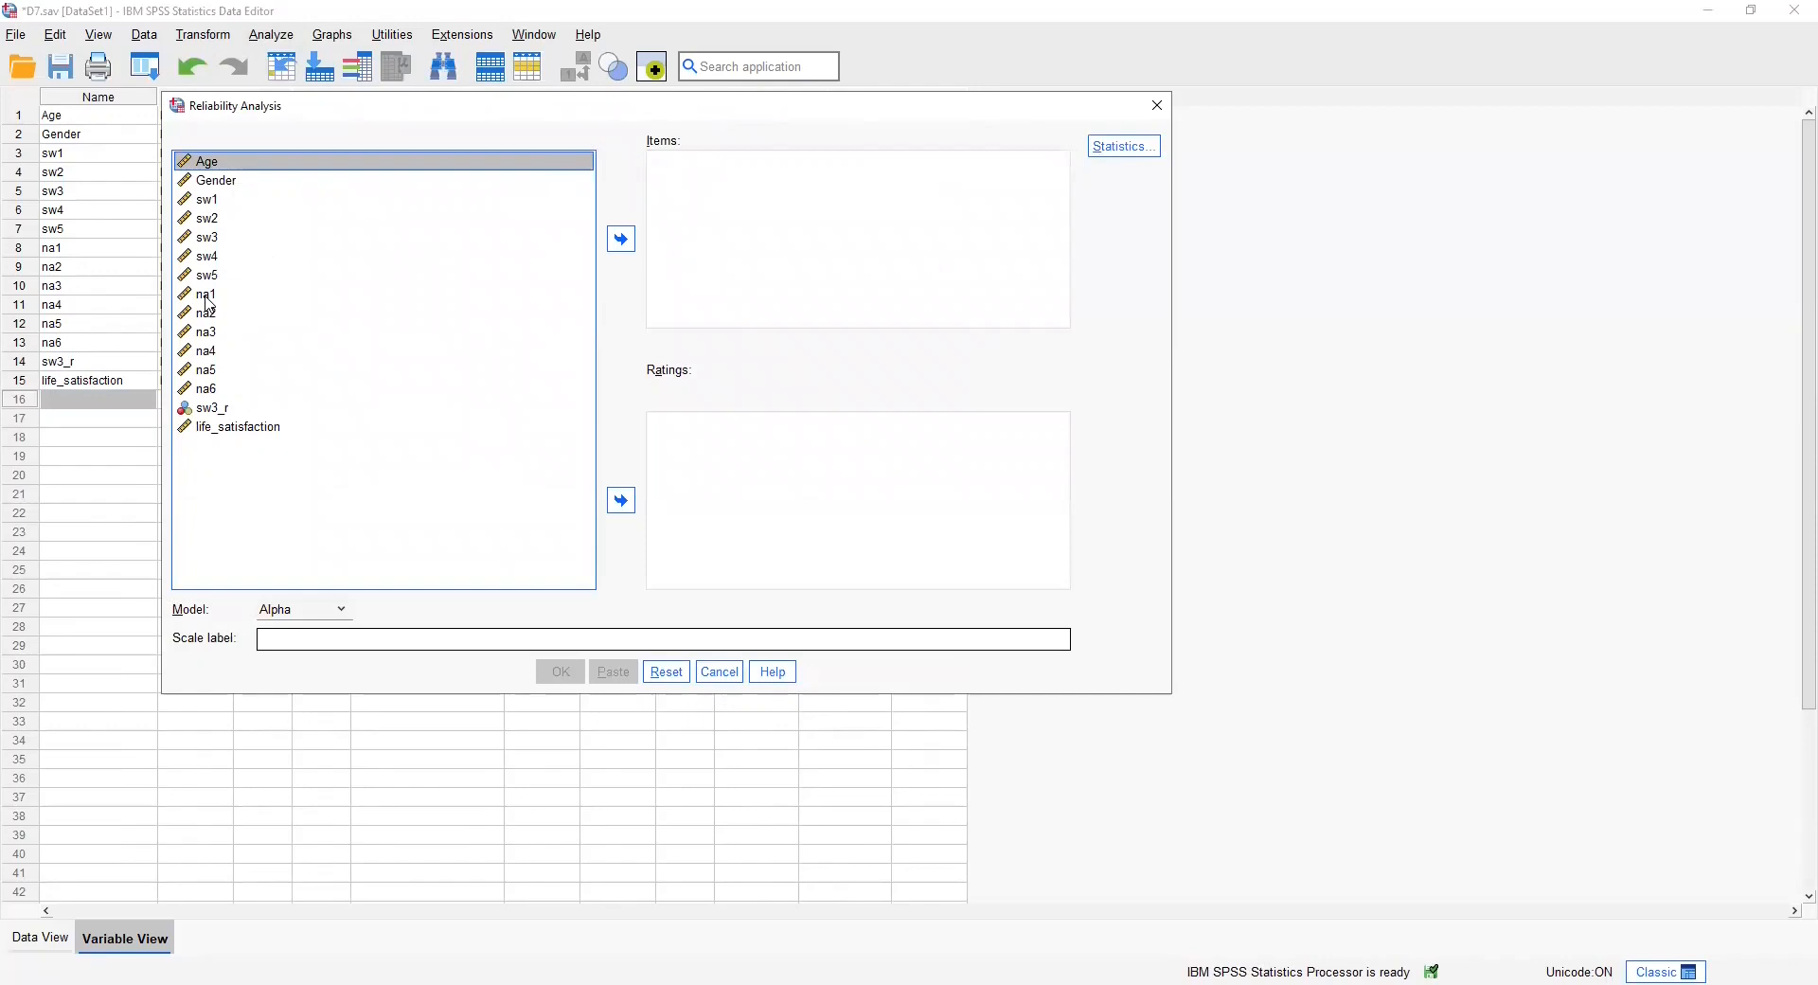
{"action": "left_click", "coordinate": [212, 297]}
{"action": "left_click", "coordinate": [212, 389], "text": "shift"}
{"action": "left_click", "coordinate": [621, 238]}
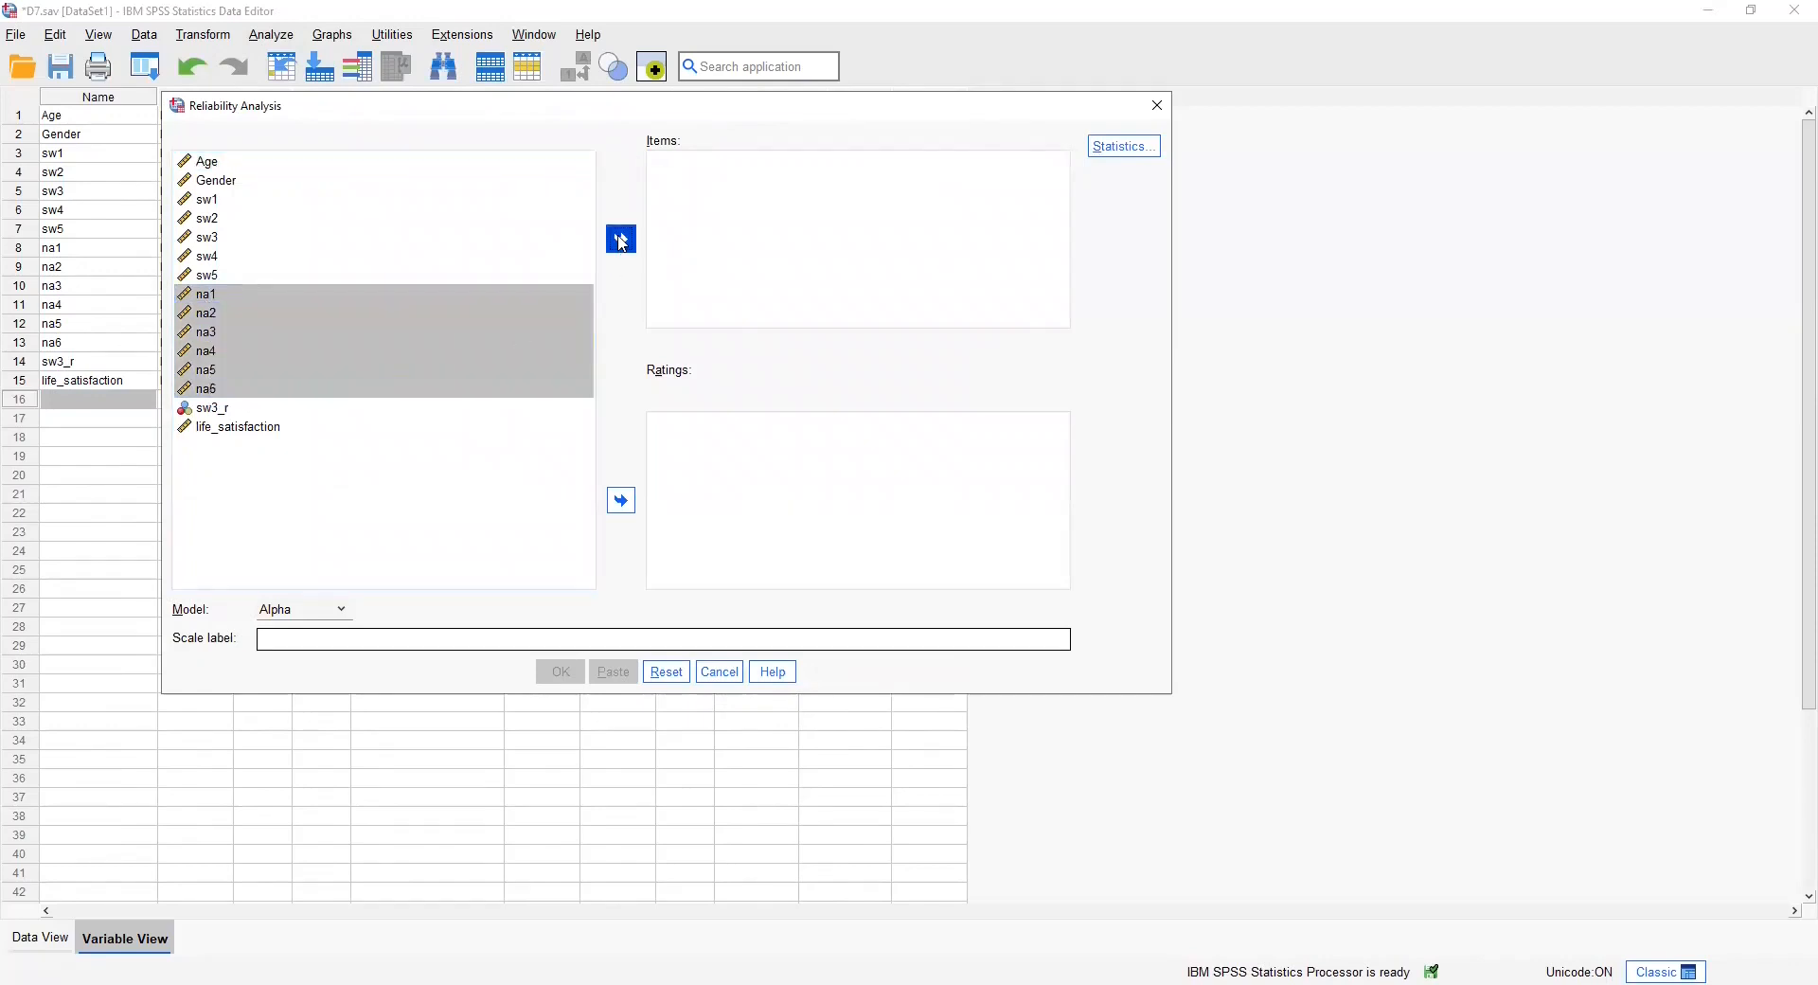
- Enable the scale-if-item-deleted descriptives and run the alpha reliability analysis for na1 to na6
{"action": "left_click", "coordinate": [1124, 146]}
{"action": "left_click", "coordinate": [499, 204]}
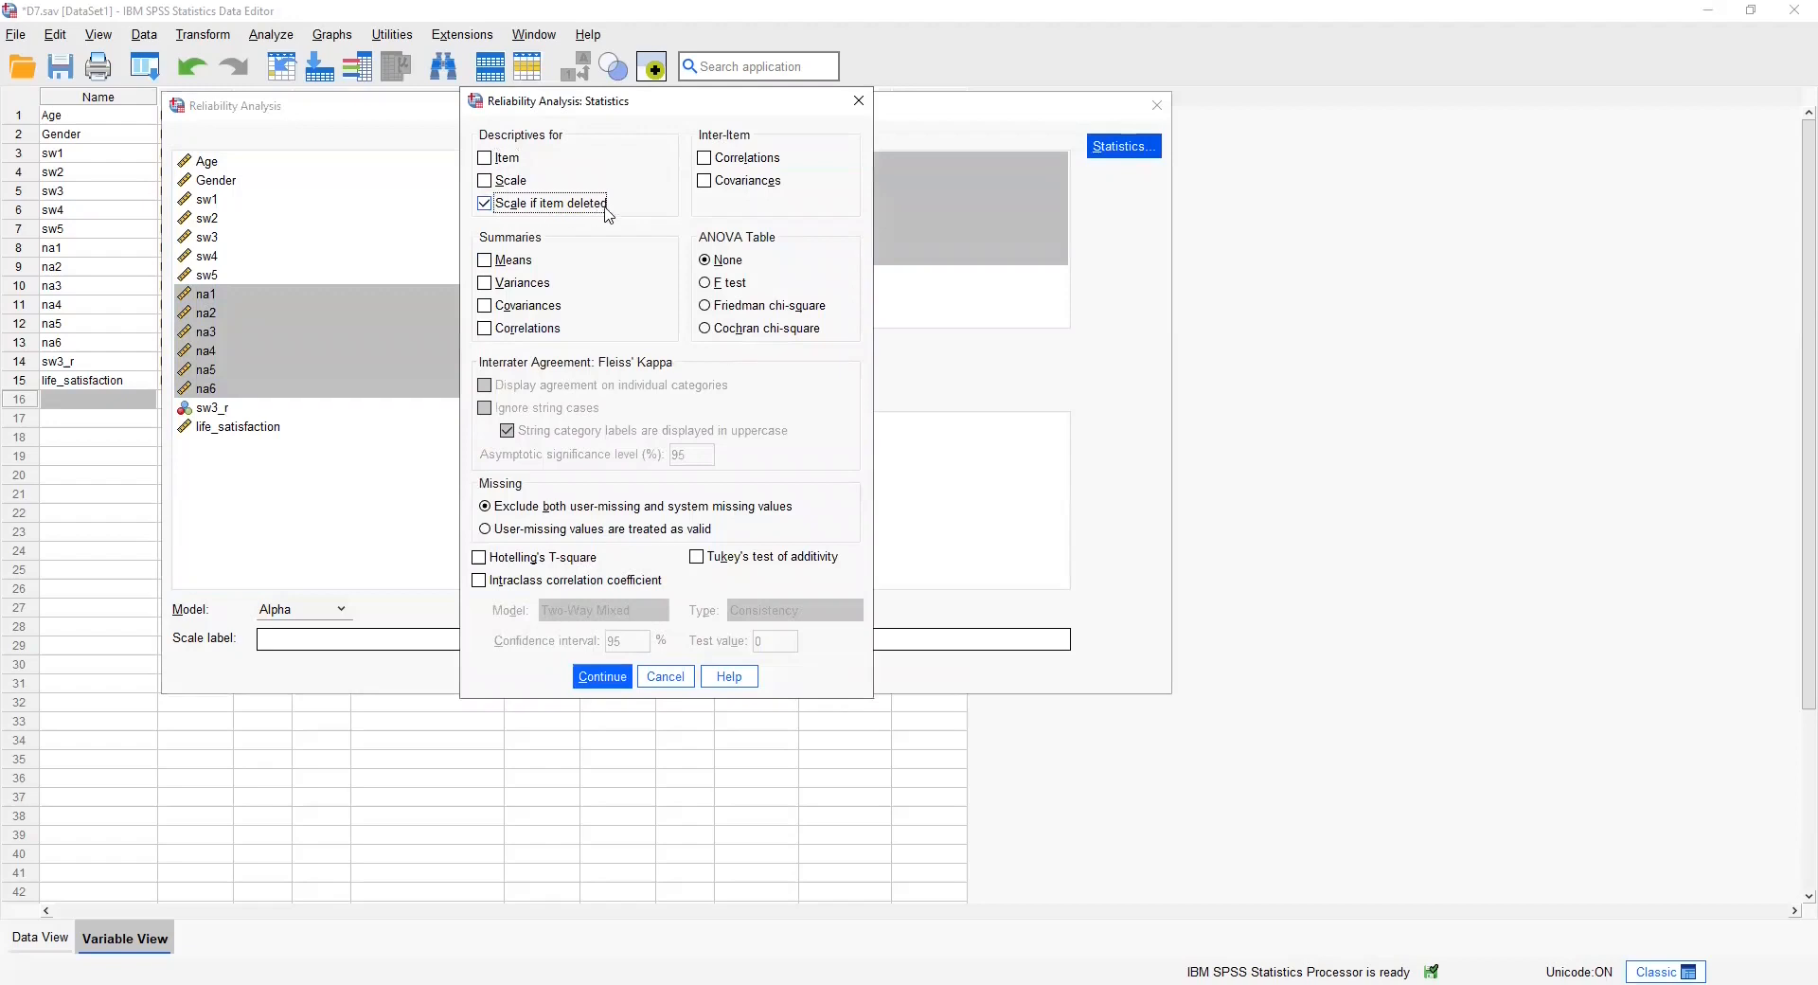
{"action": "left_click", "coordinate": [611, 682]}
{"action": "left_click", "coordinate": [559, 675]}
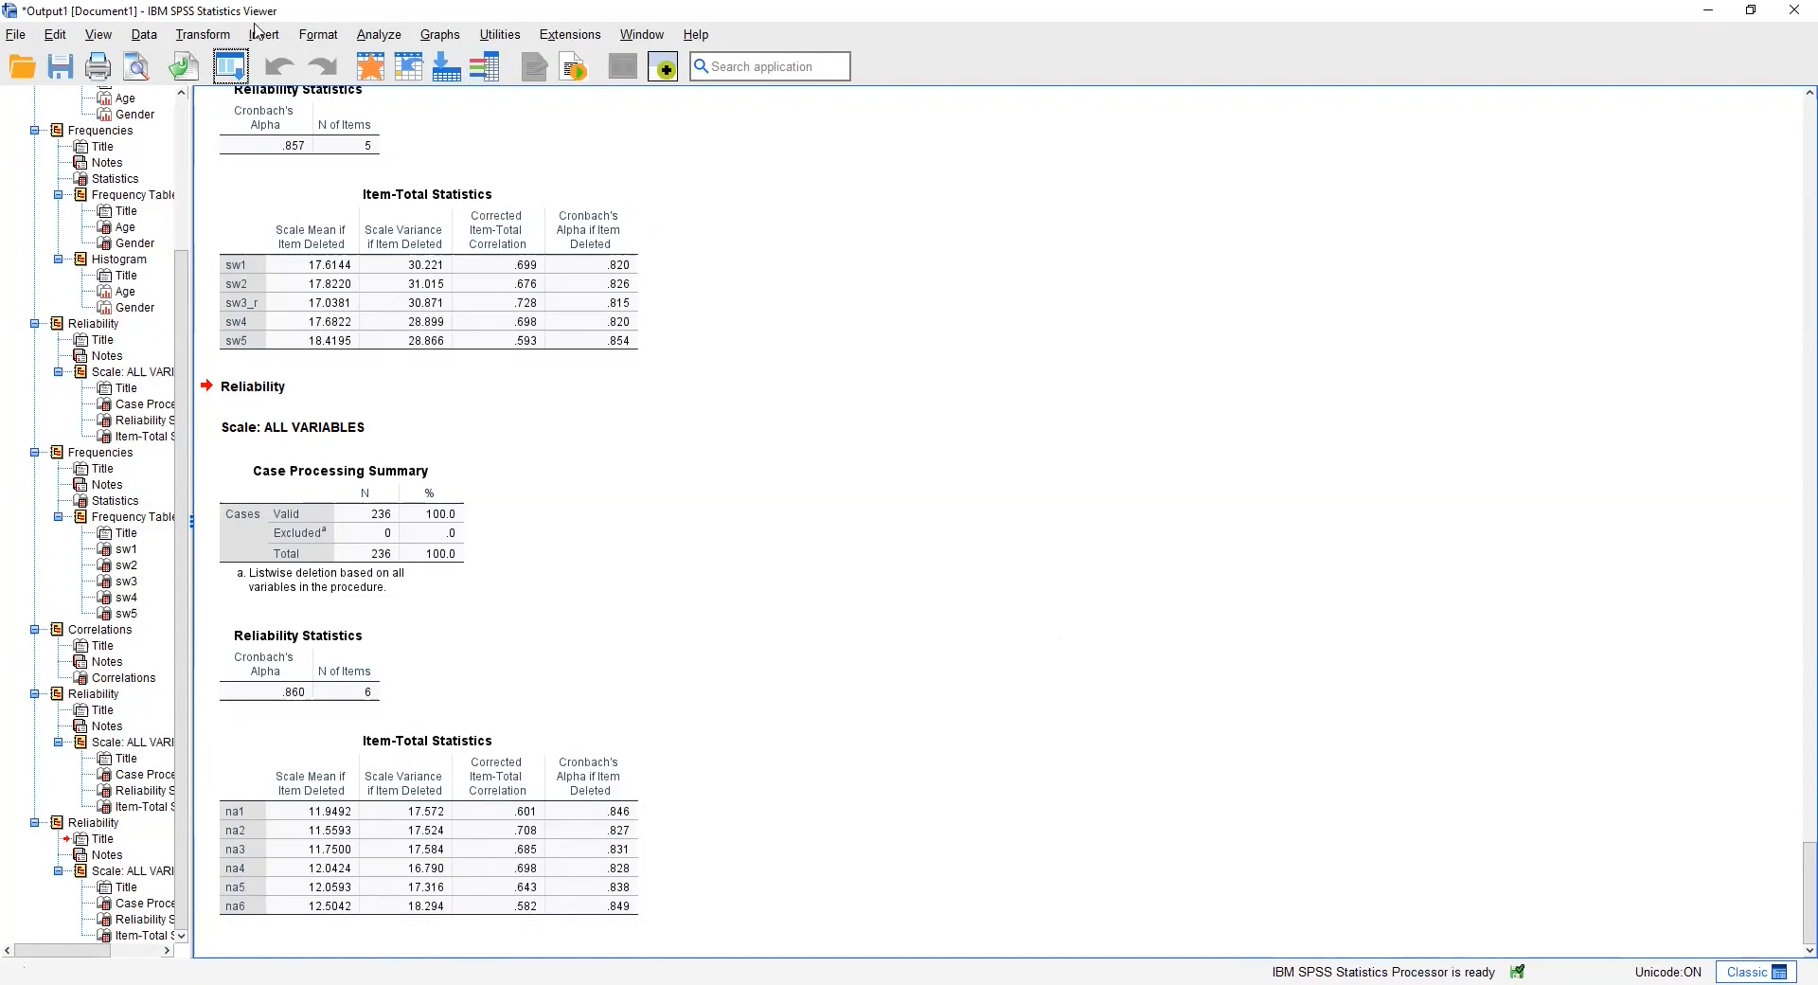
- Clear the previous Compute Variable definition and name the new target variable NA
{"action": "left_click", "coordinate": [206, 43]}
{"action": "left_click", "coordinate": [236, 58]}
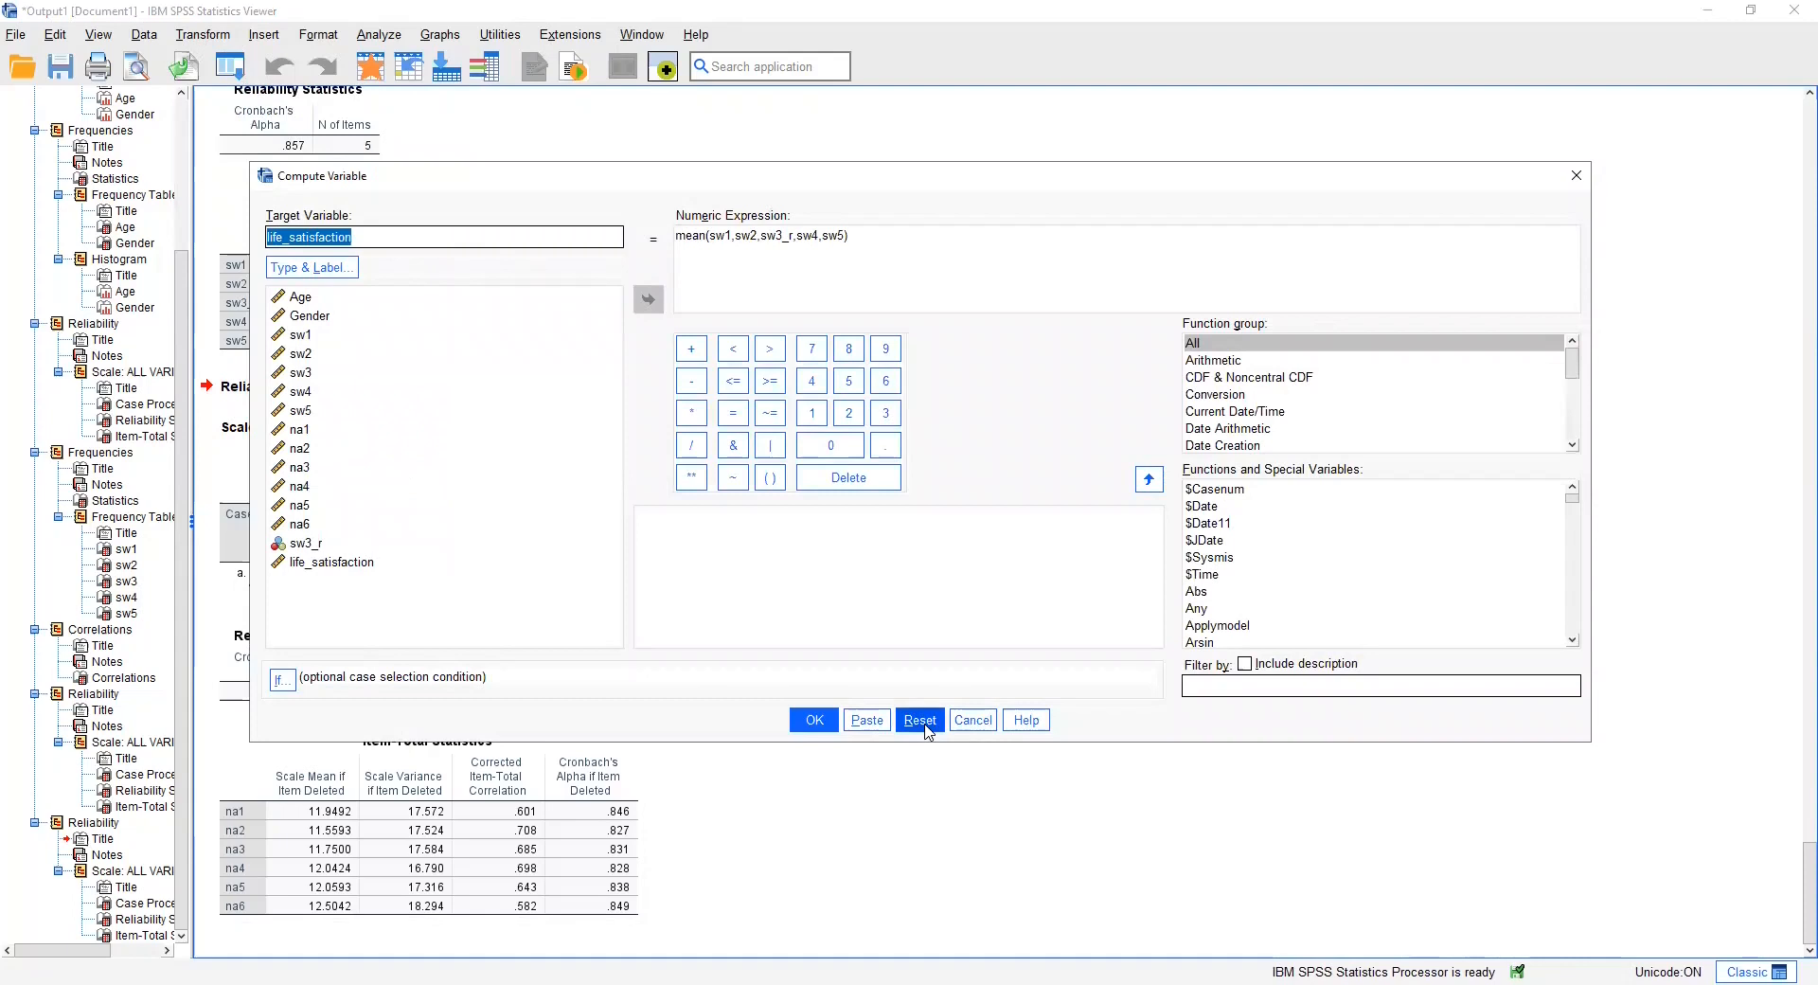
{"action": "left_click", "coordinate": [920, 721]}
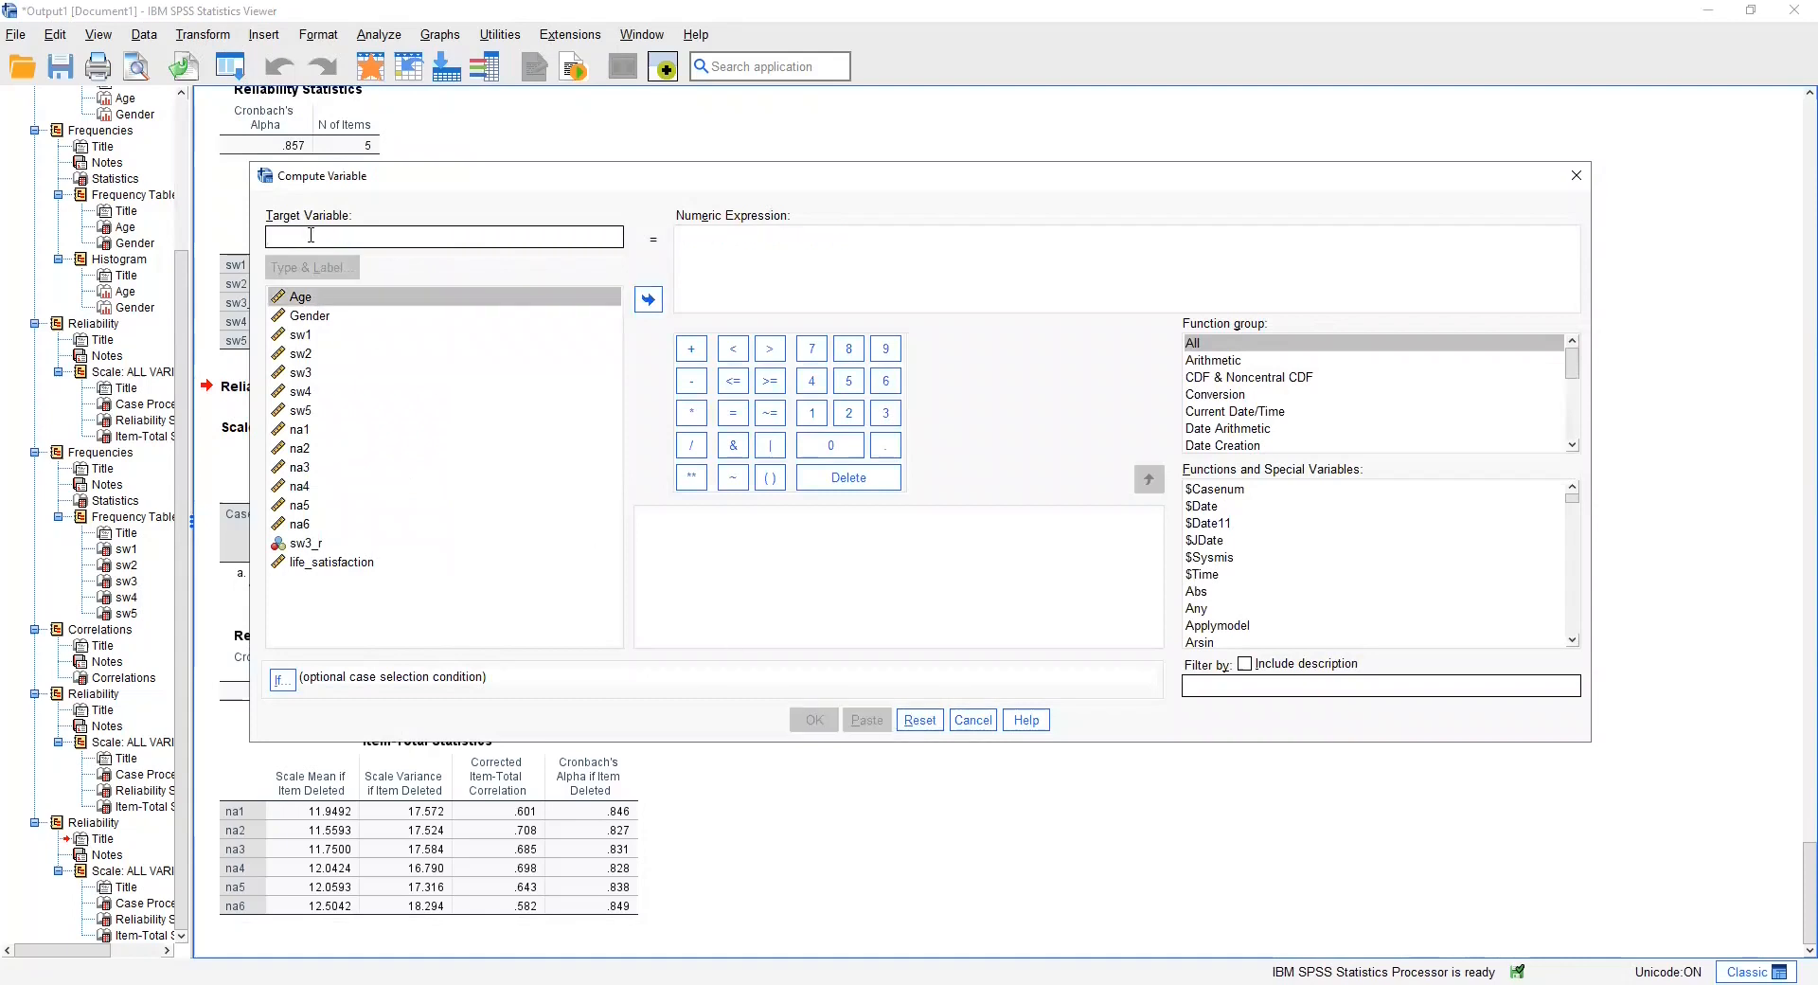
{"action": "type", "text": "NA"}
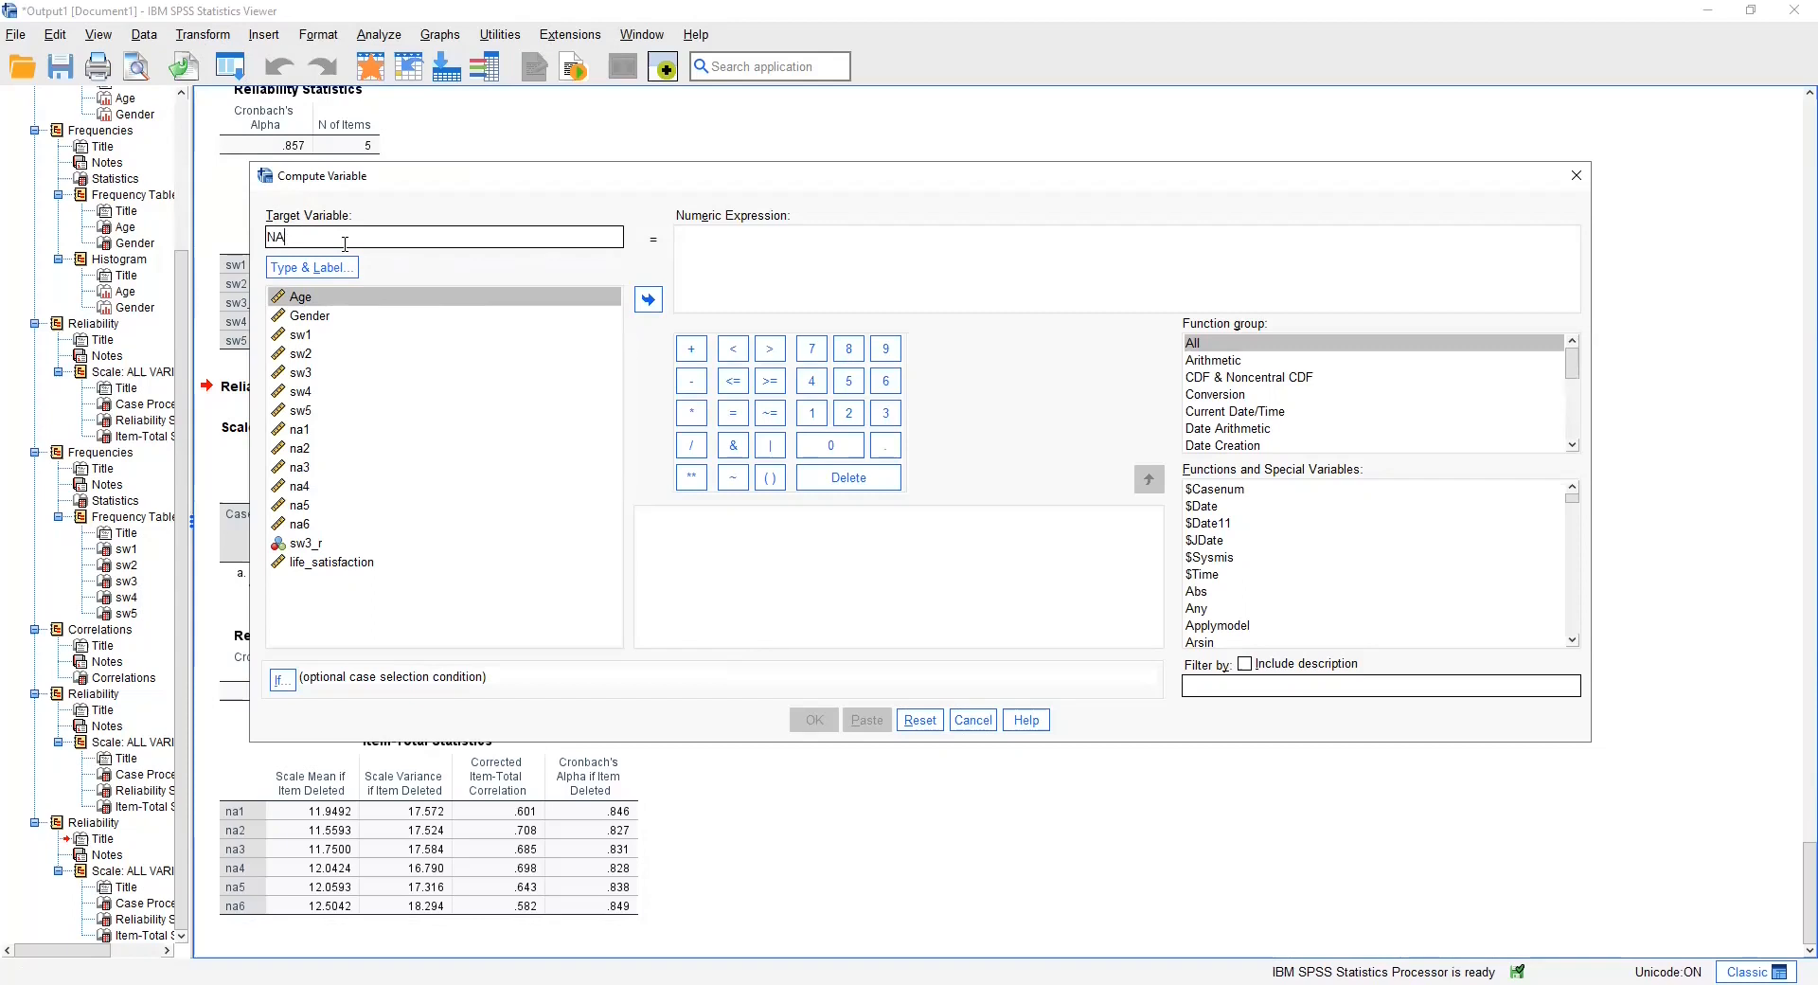
- Compute NA with the numeric expression mean(na1 to na6) and check the new variable in the variable list
{"action": "left_click", "coordinate": [704, 246]}
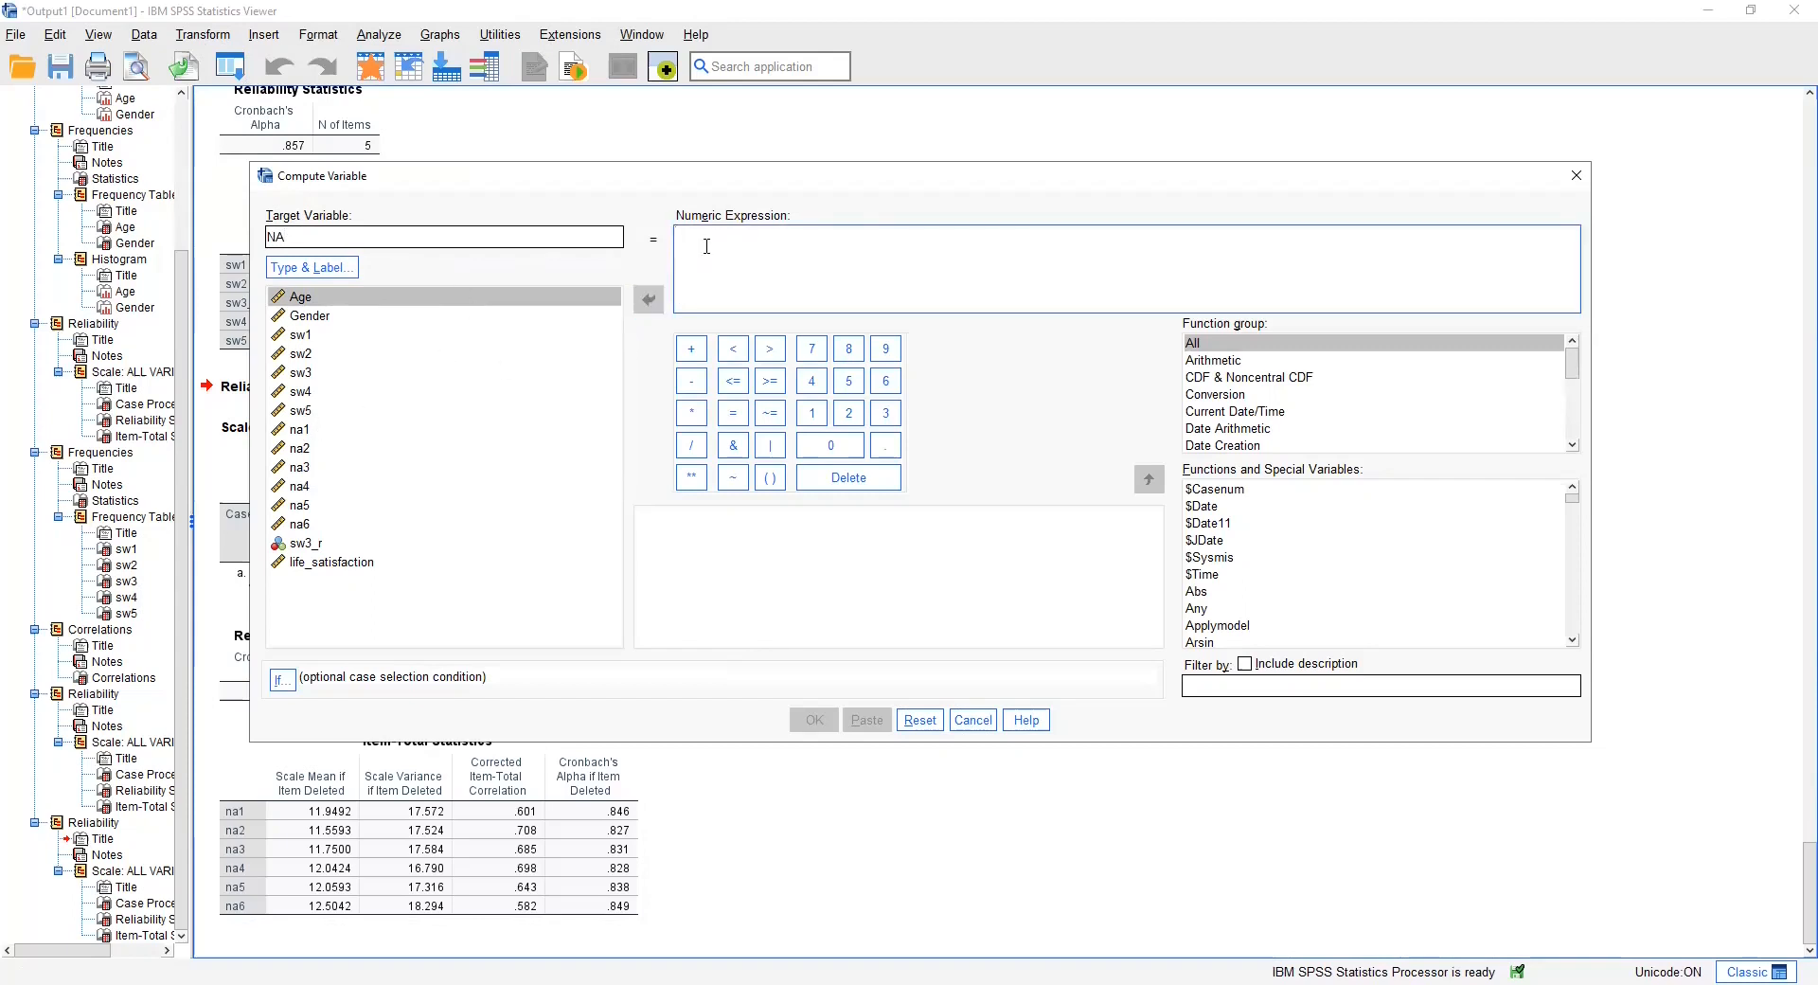
{"action": "type", "text": "mean("}
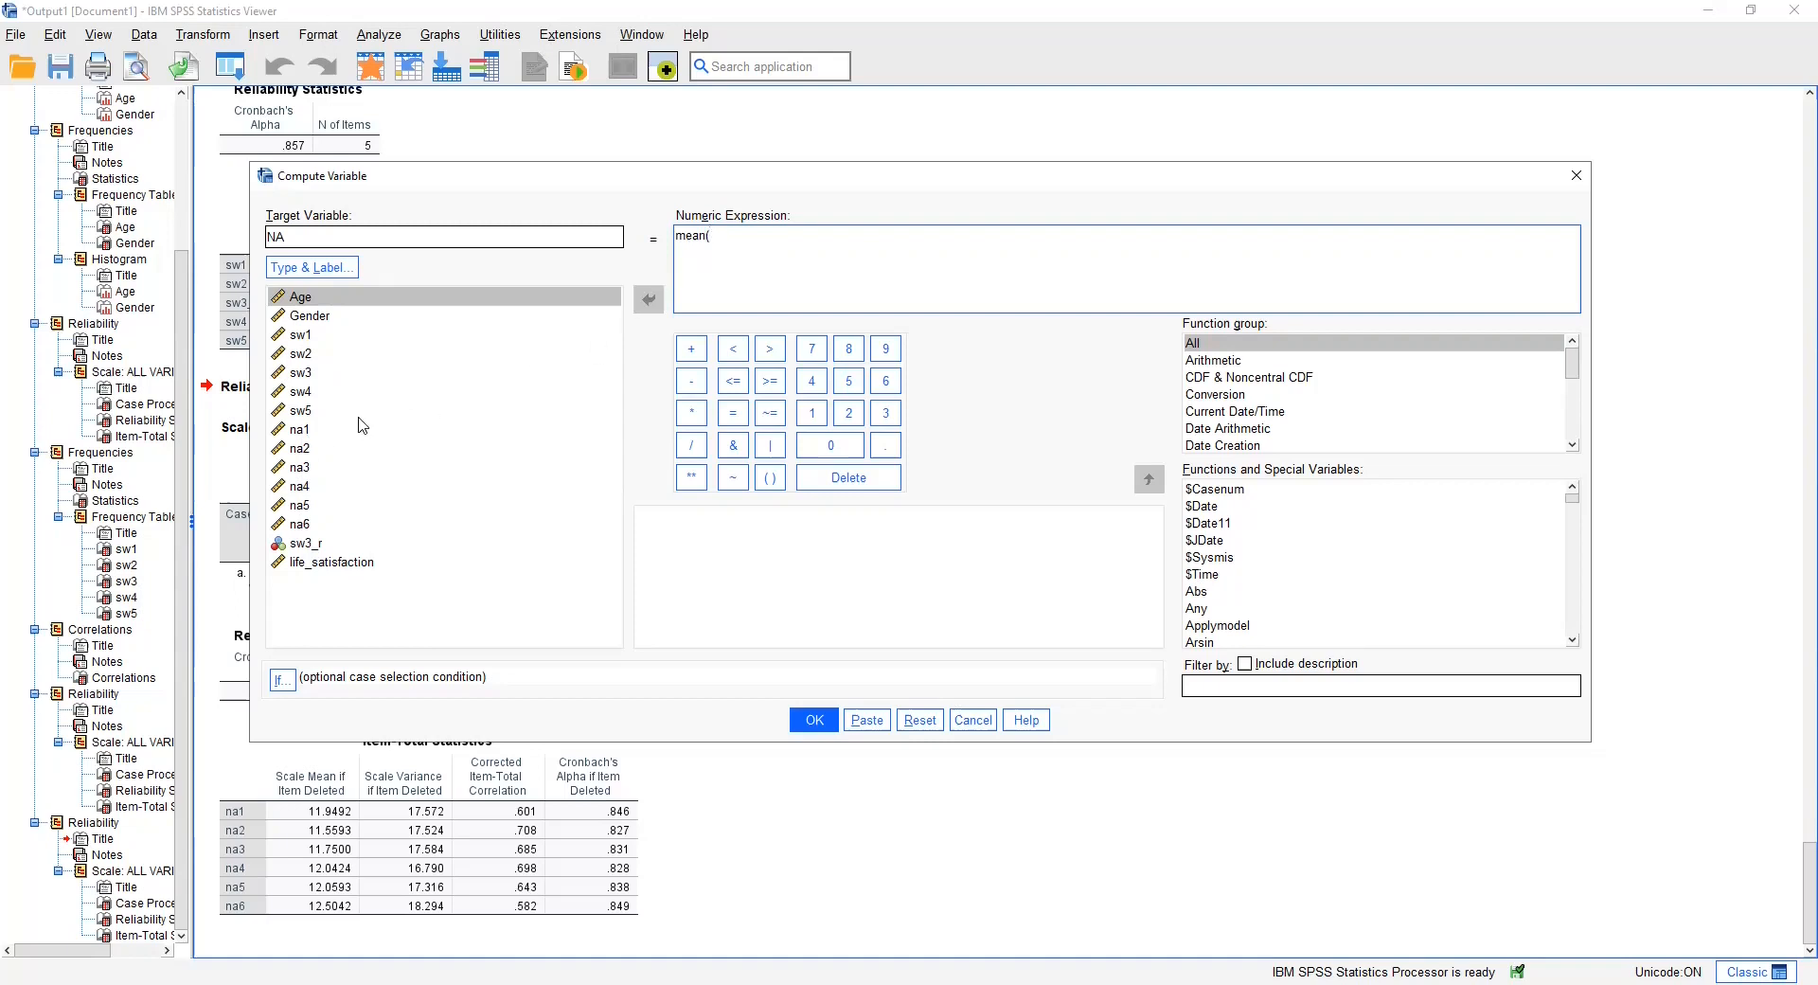
{"action": "double_click", "coordinate": [313, 431]}
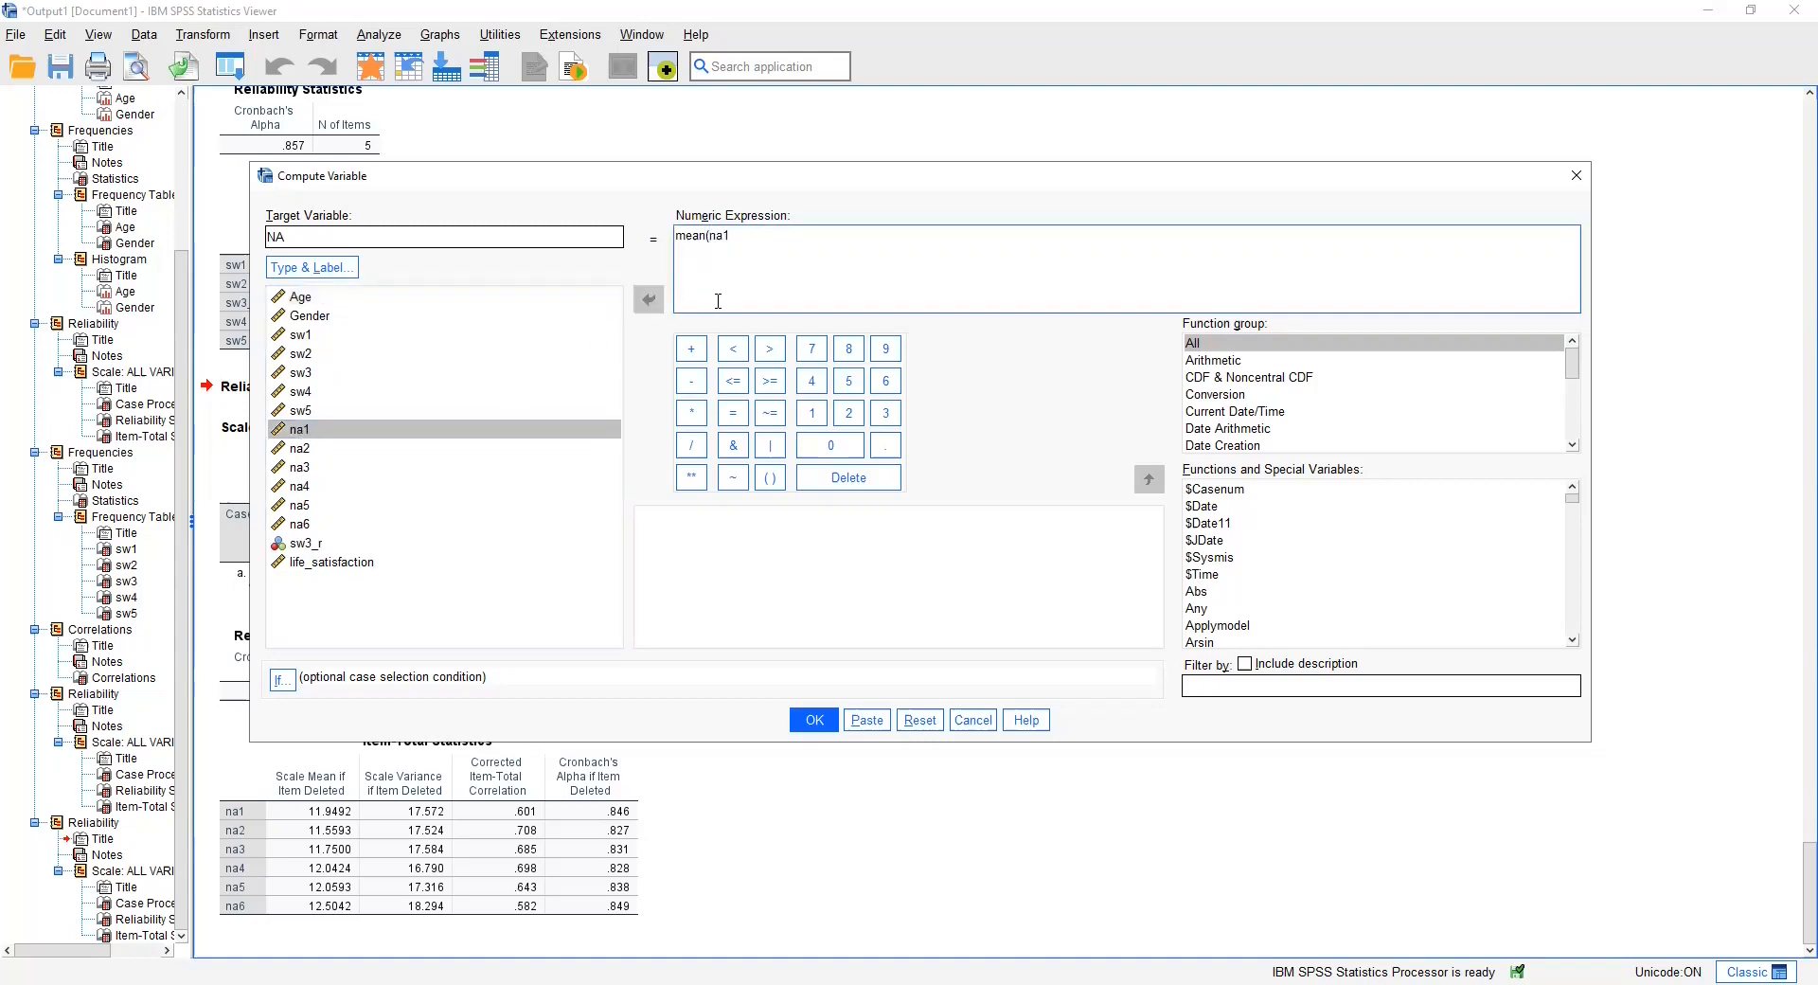
{"action": "type", "text": "to"}
{"action": "double_click", "coordinate": [299, 524]}
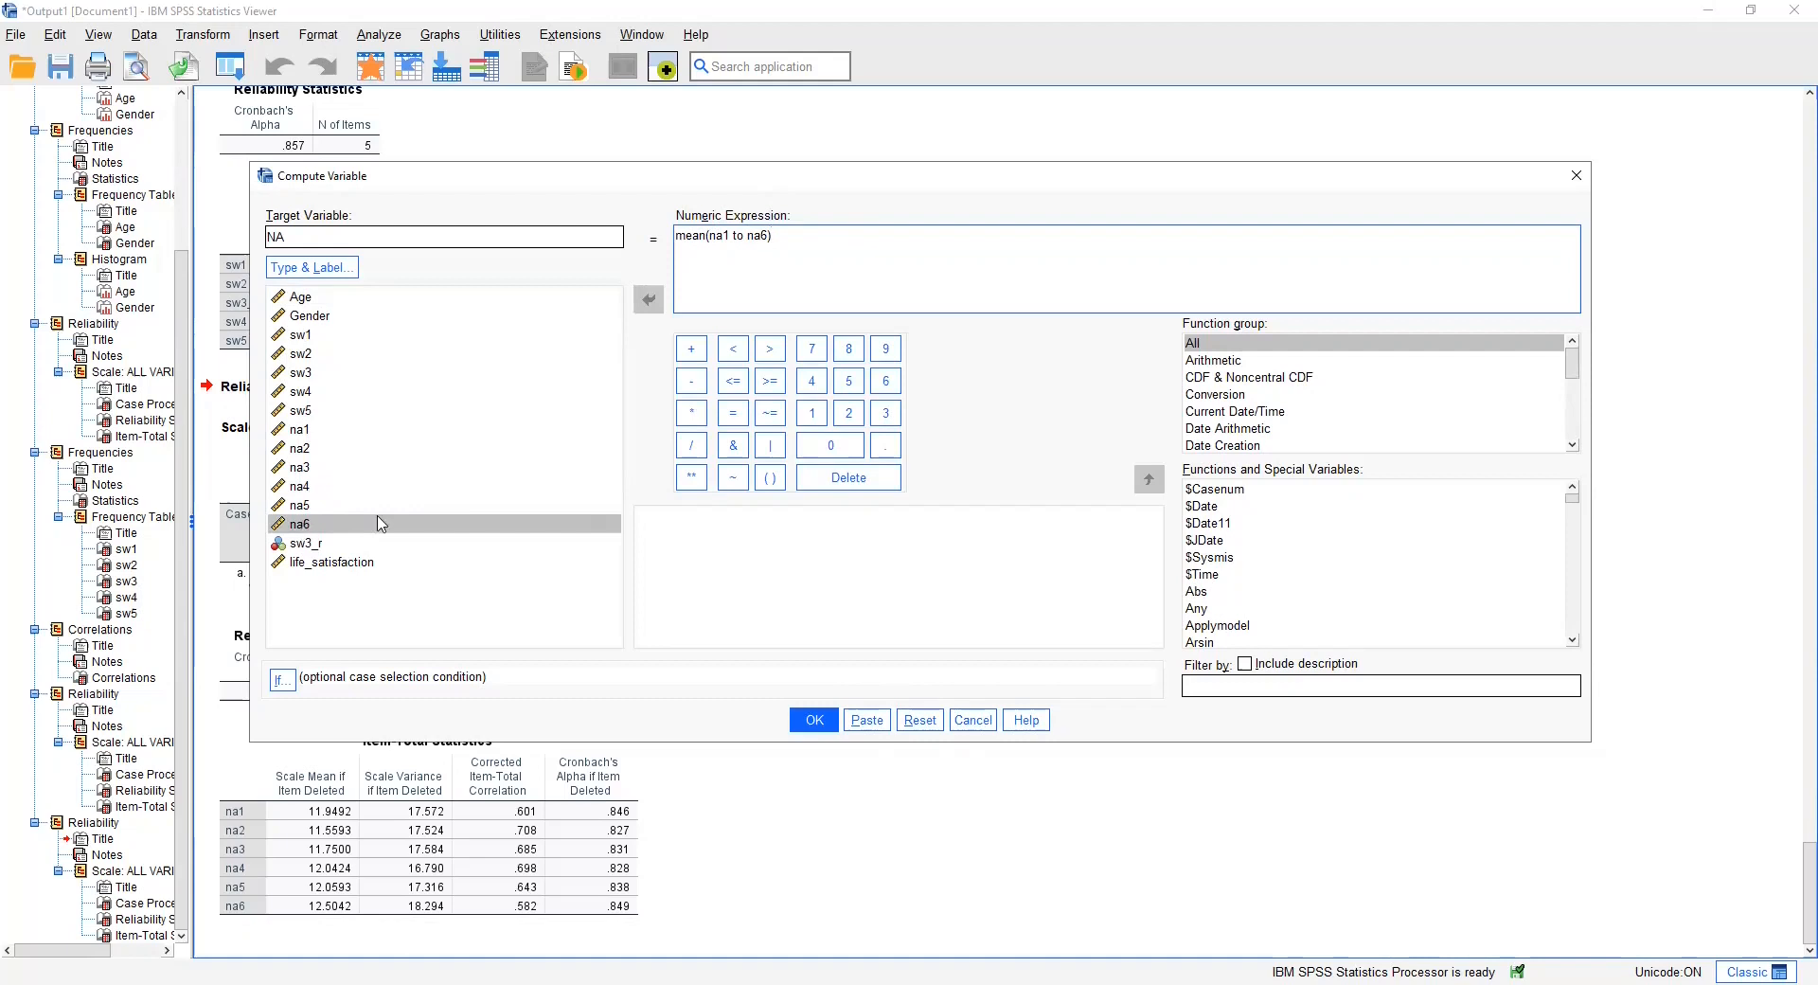
{"action": "left_click", "coordinate": [815, 720]}
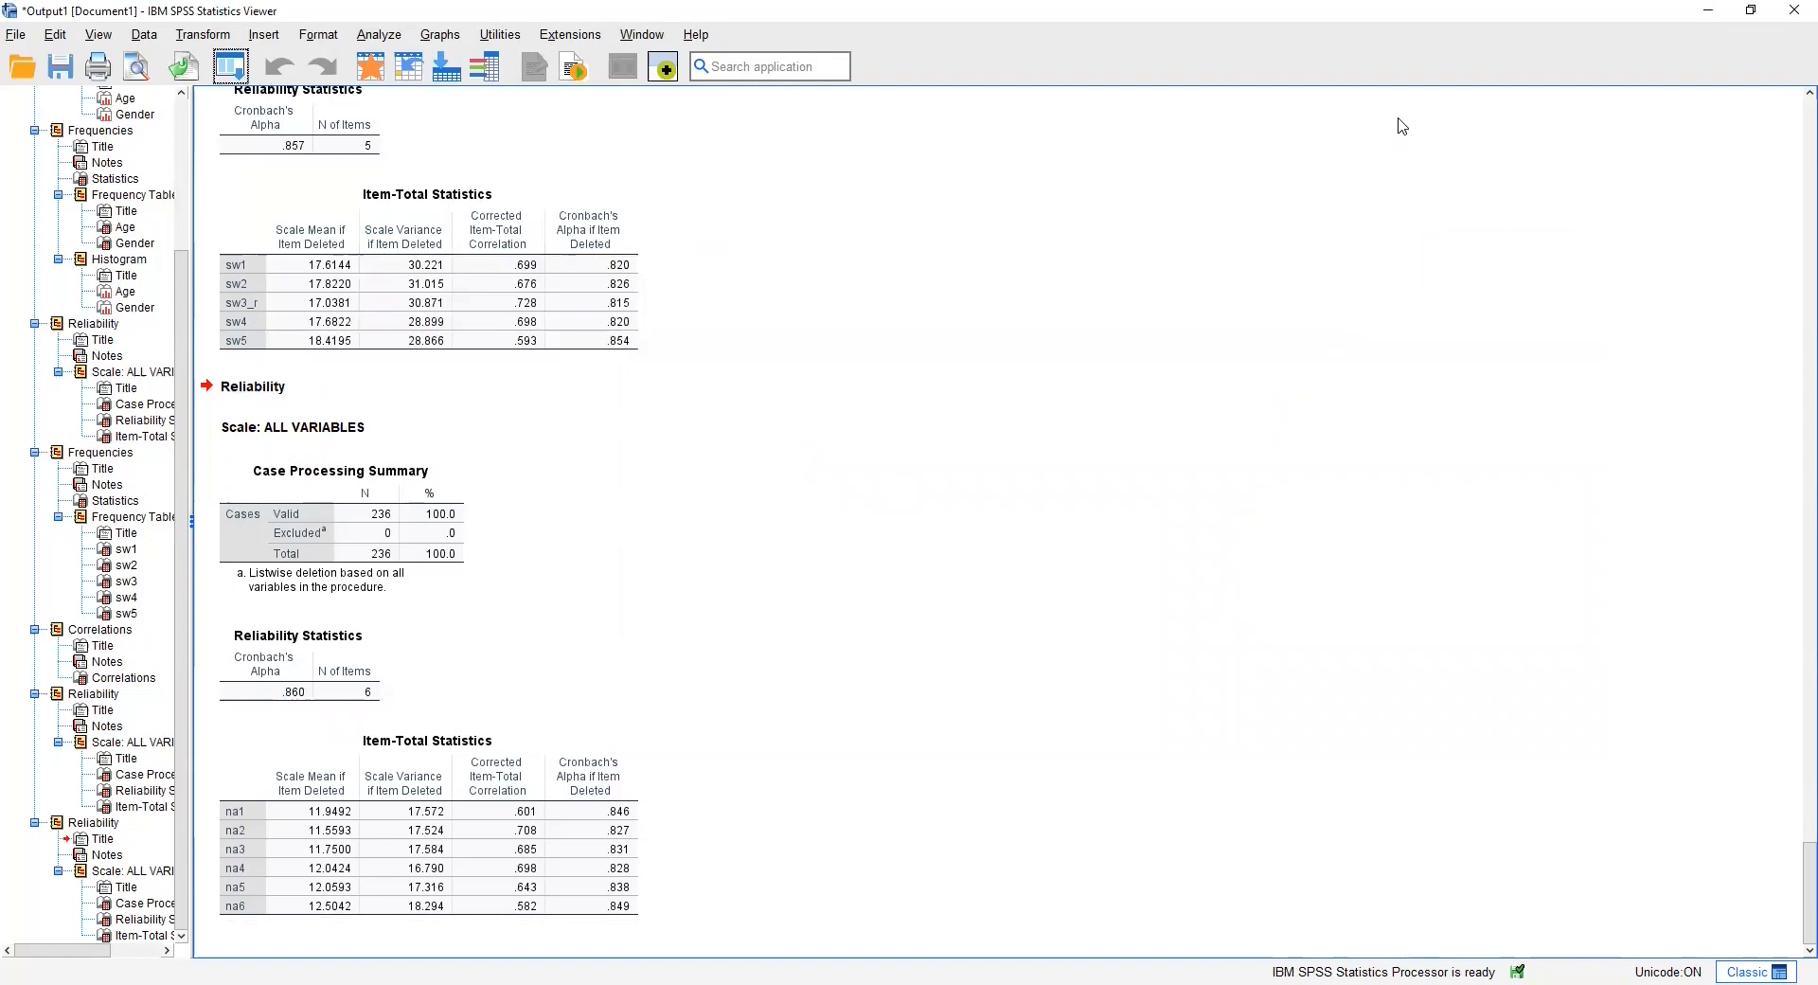
{"action": "left_click", "coordinate": [62, 414]}
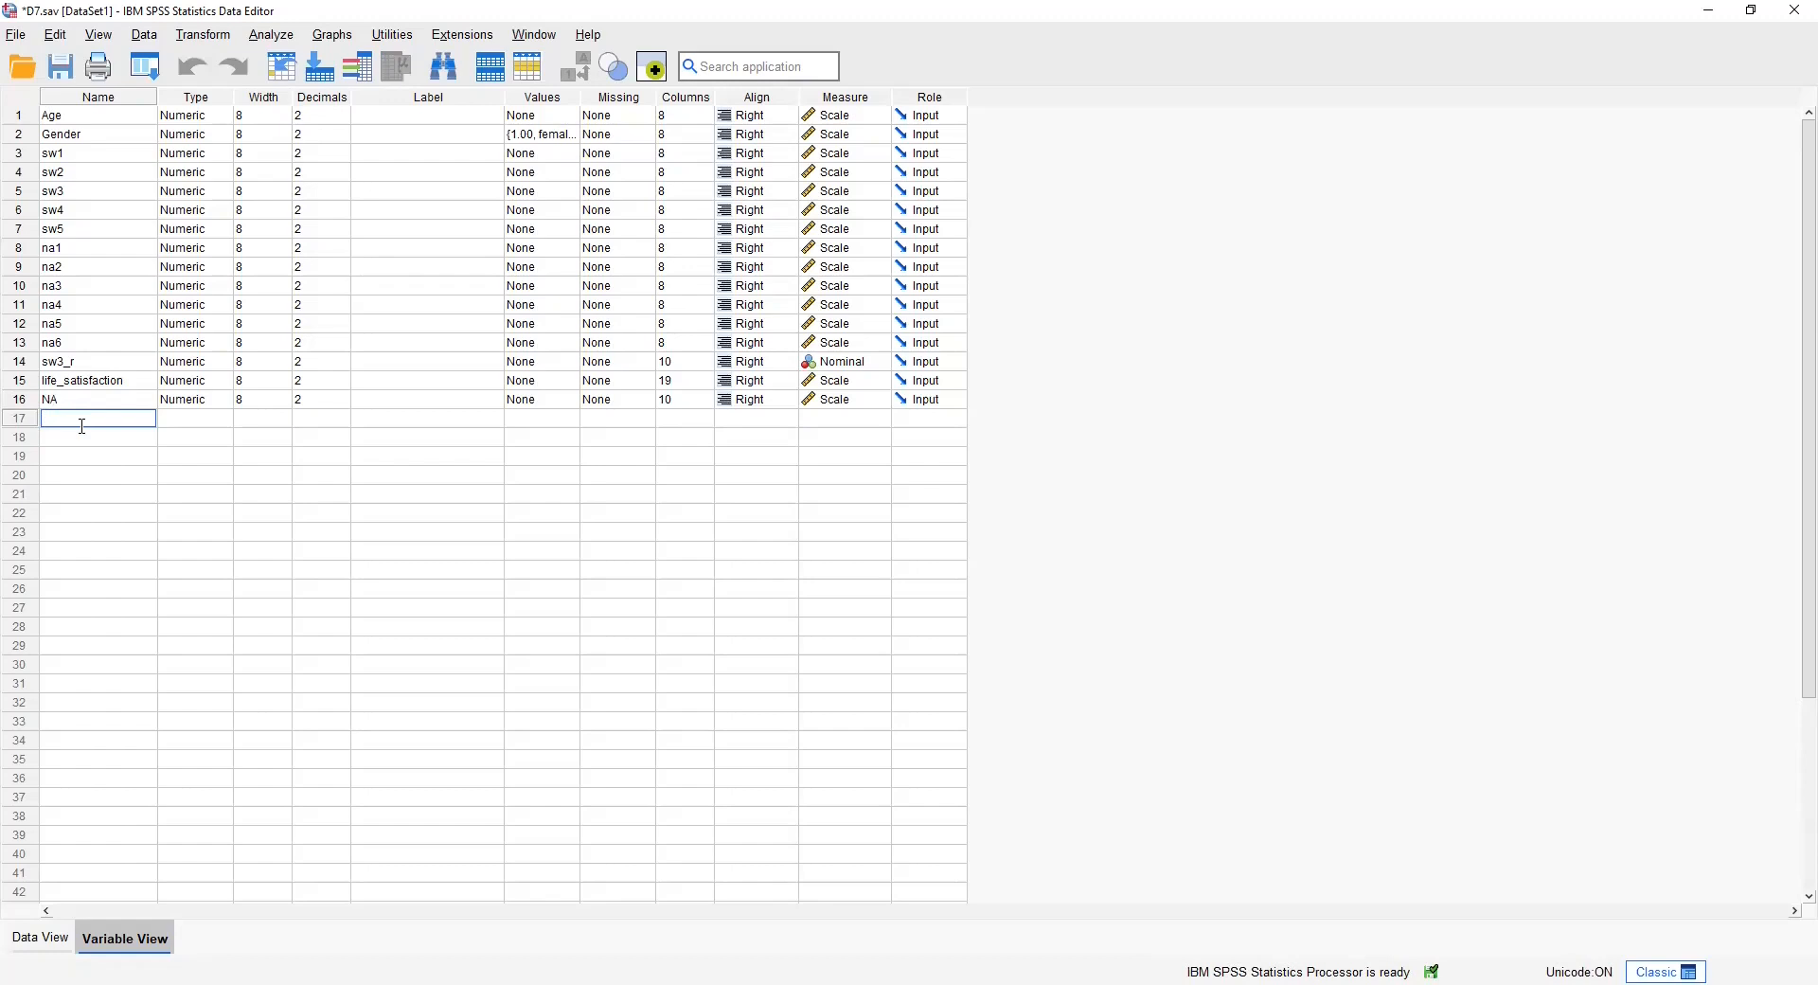
- Reset the Bivariate Correlations settings and run a two-tailed Pearson correlation between life_satisfaction and NA
{"action": "left_click", "coordinate": [270, 36]}
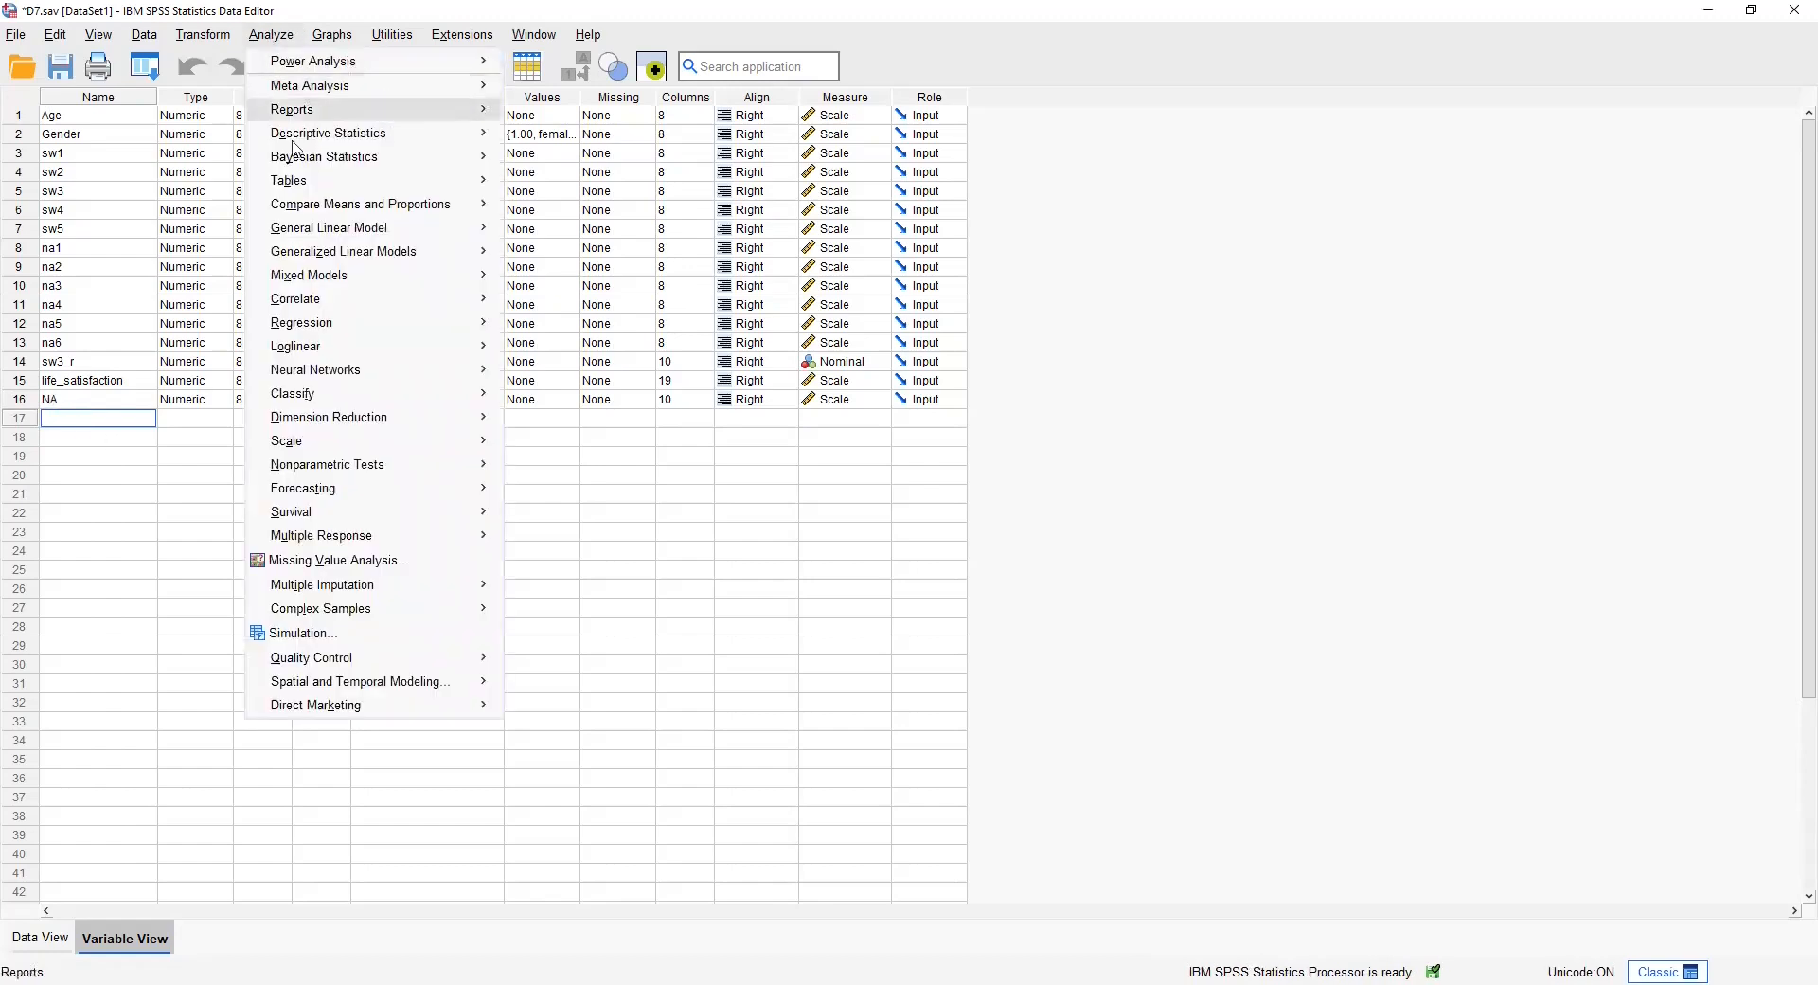
{"action": "mouse_move", "coordinate": [454, 301]}
{"action": "left_click", "coordinate": [607, 334]}
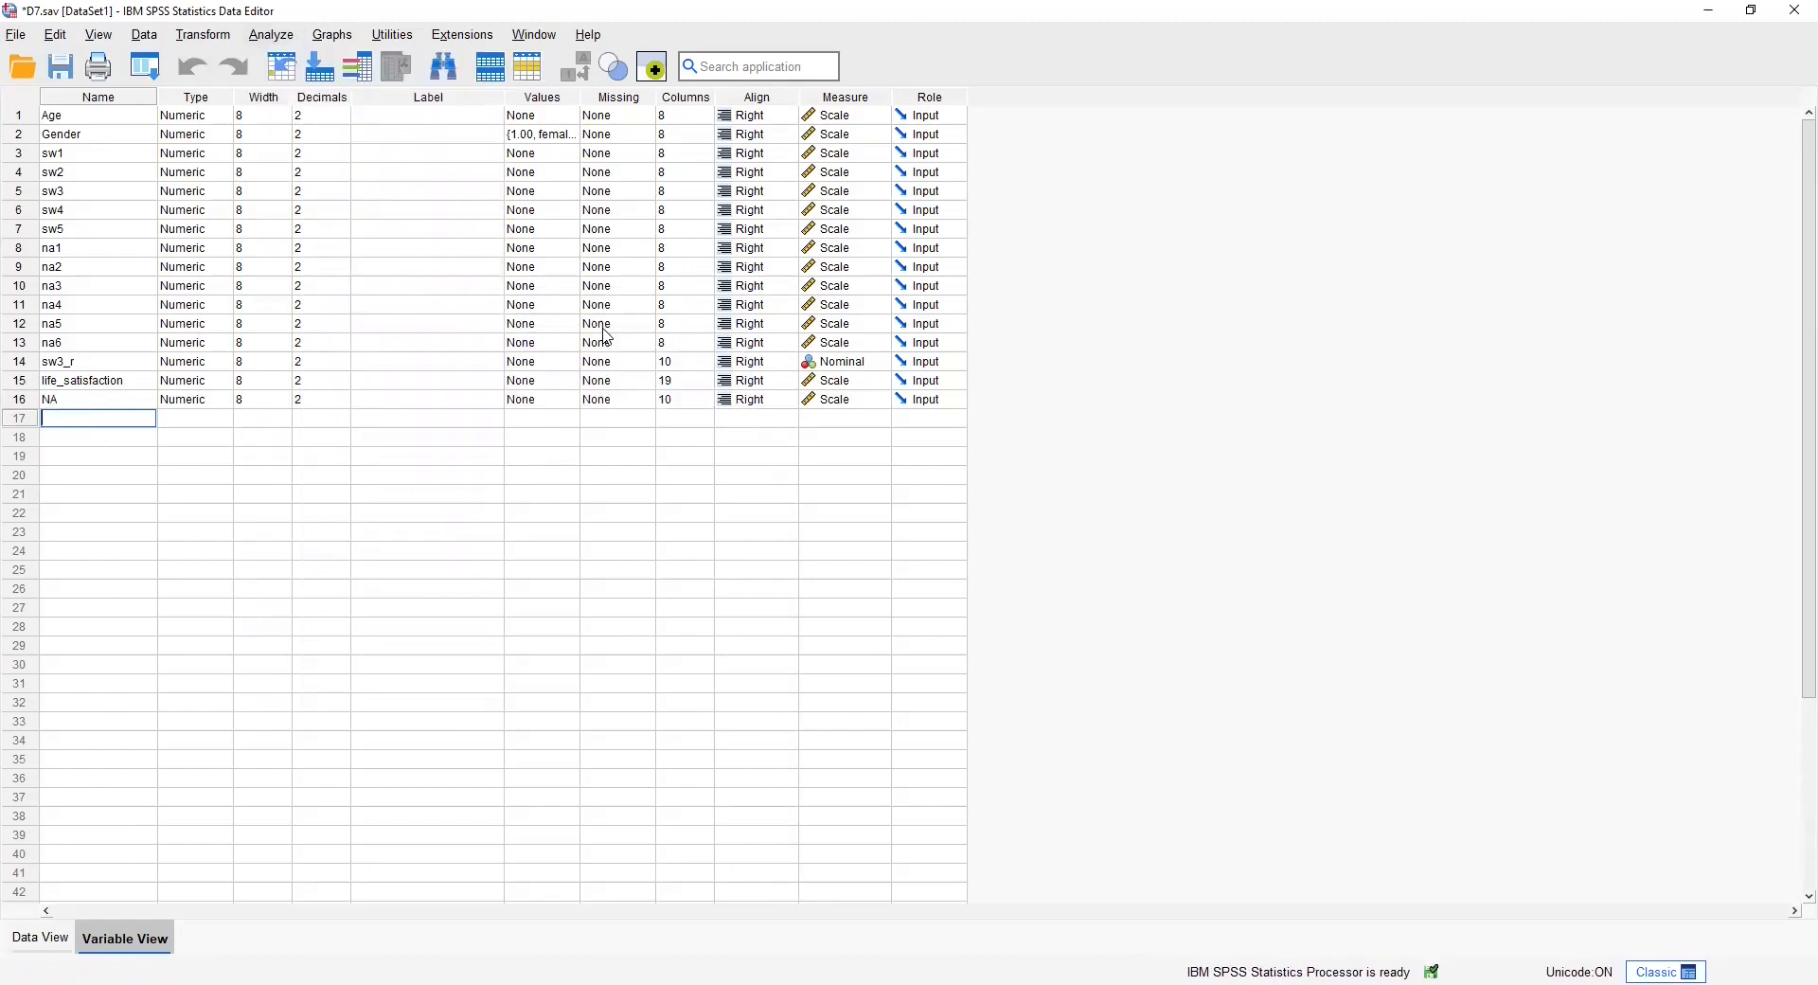
{"action": "left_click", "coordinate": [901, 813]}
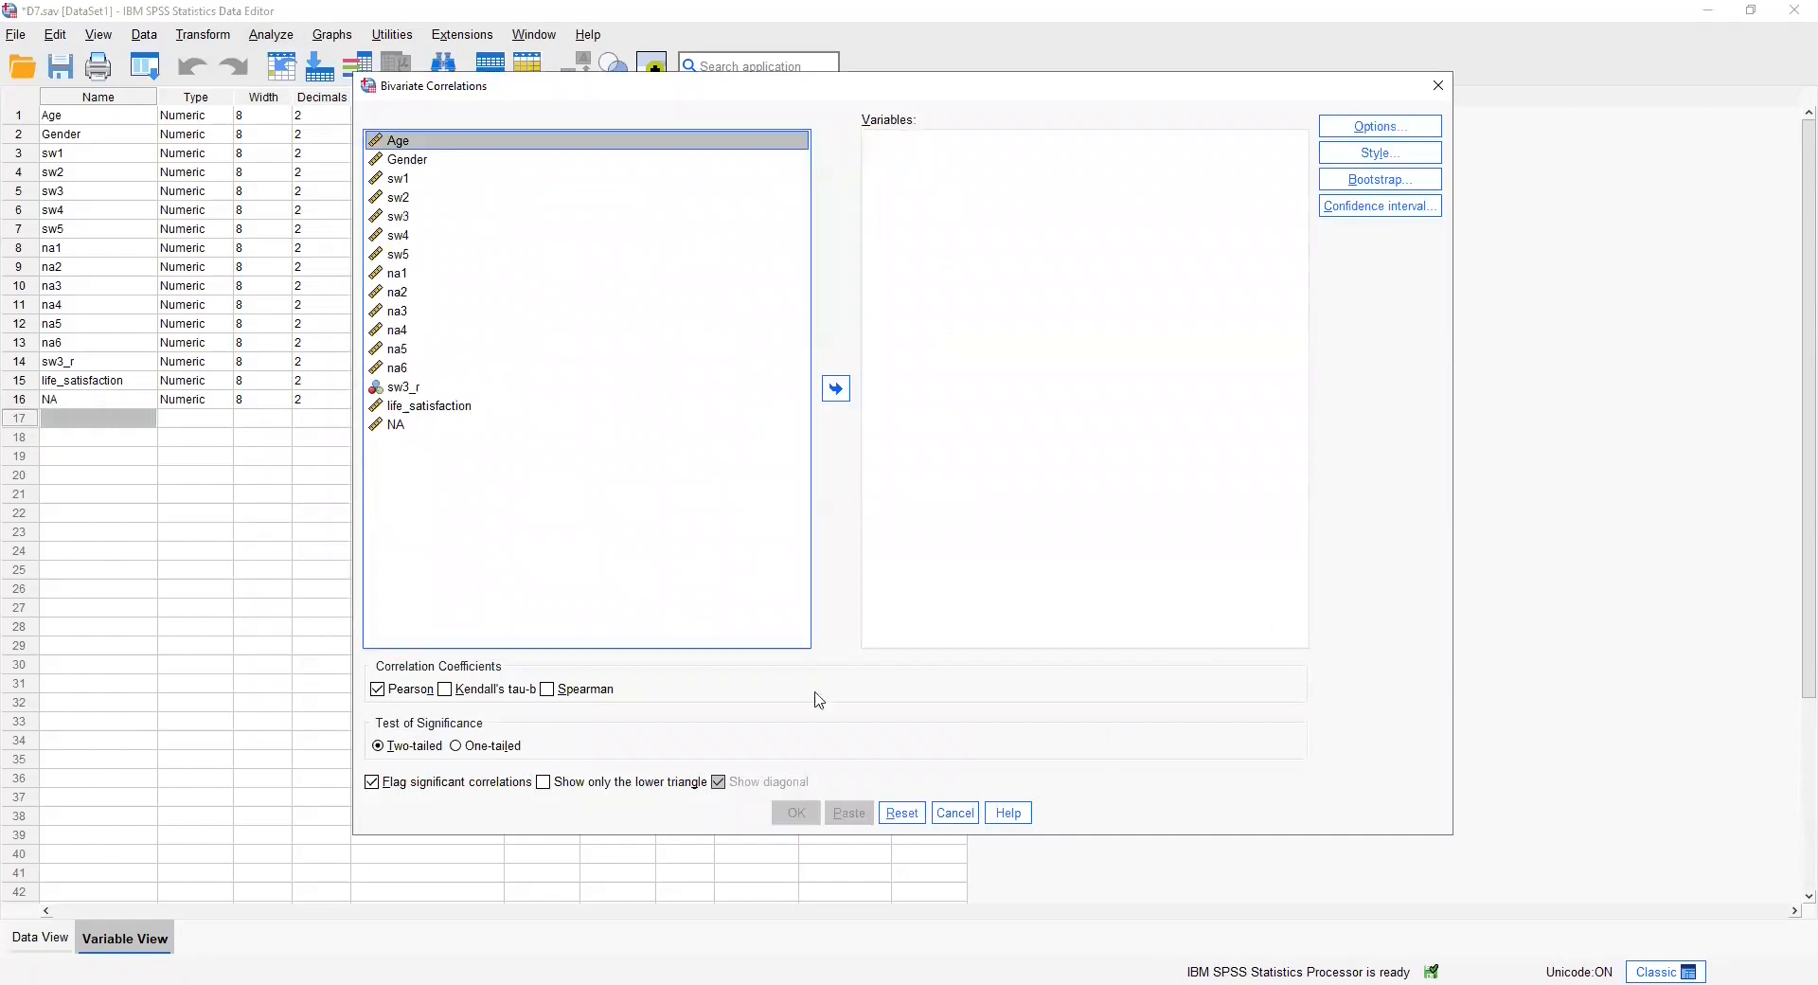
{"action": "left_click", "coordinate": [416, 408]}
{"action": "left_click", "coordinate": [398, 425], "text": "ctrl"}
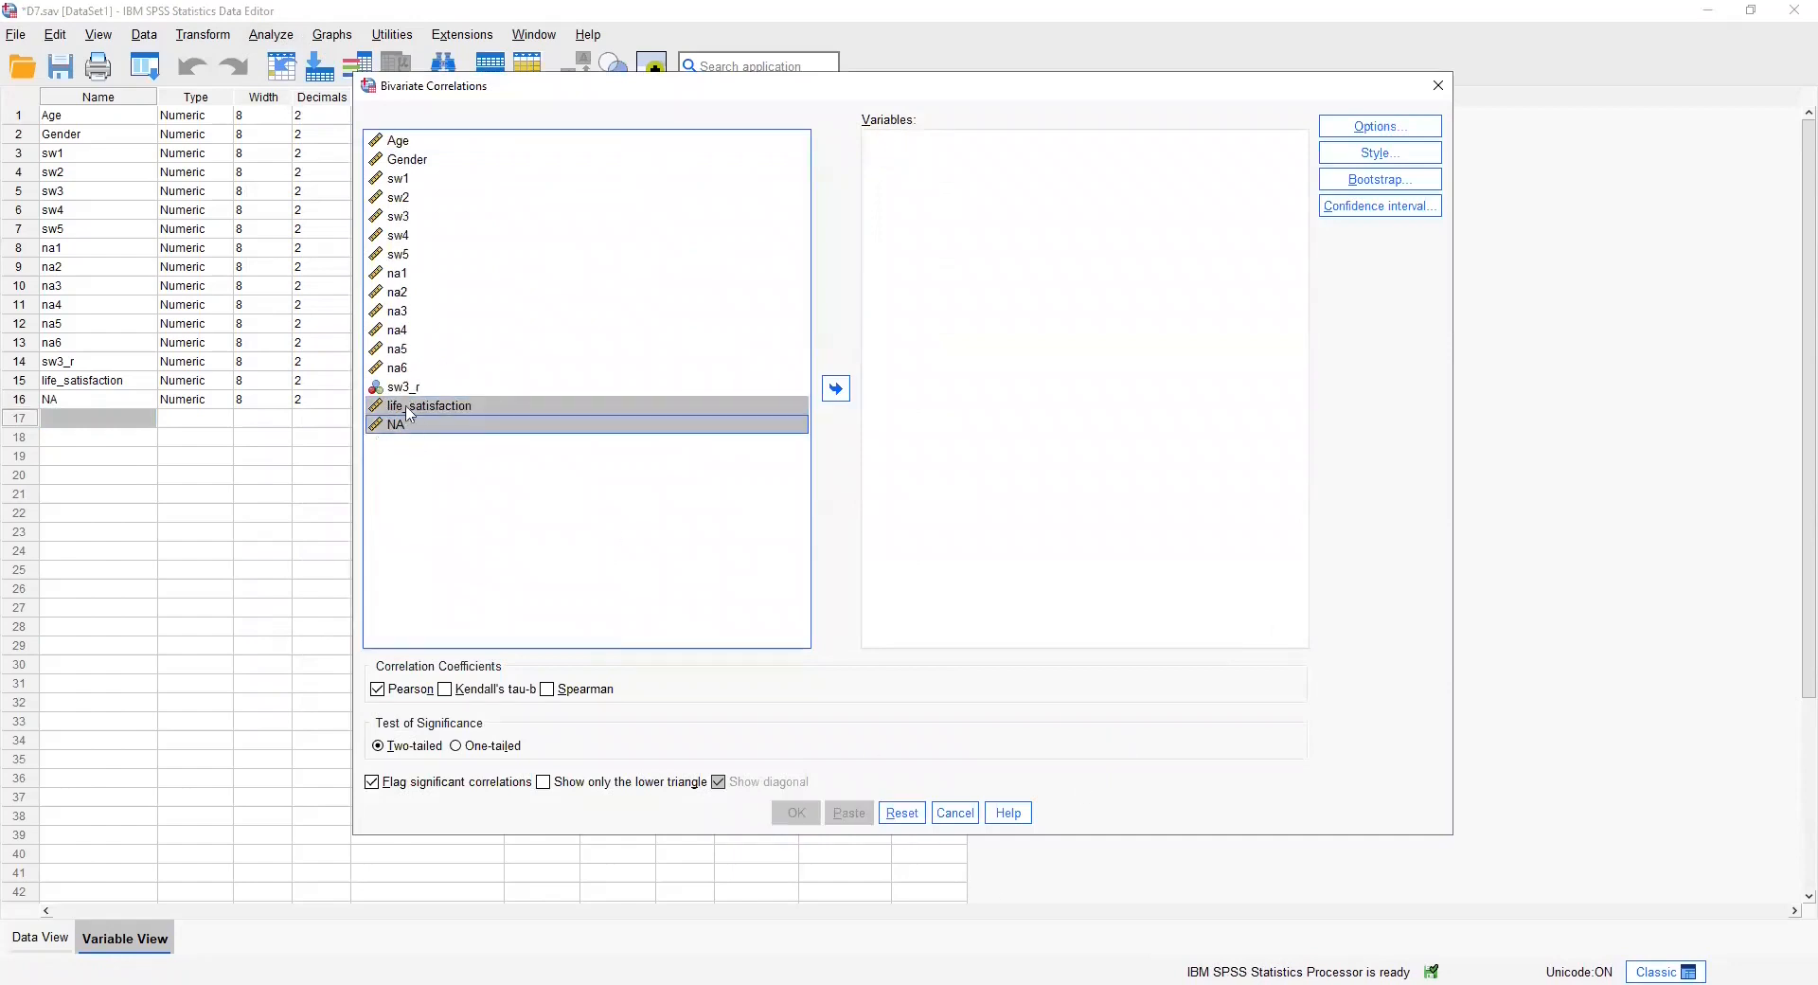
{"action": "left_click", "coordinate": [835, 388]}
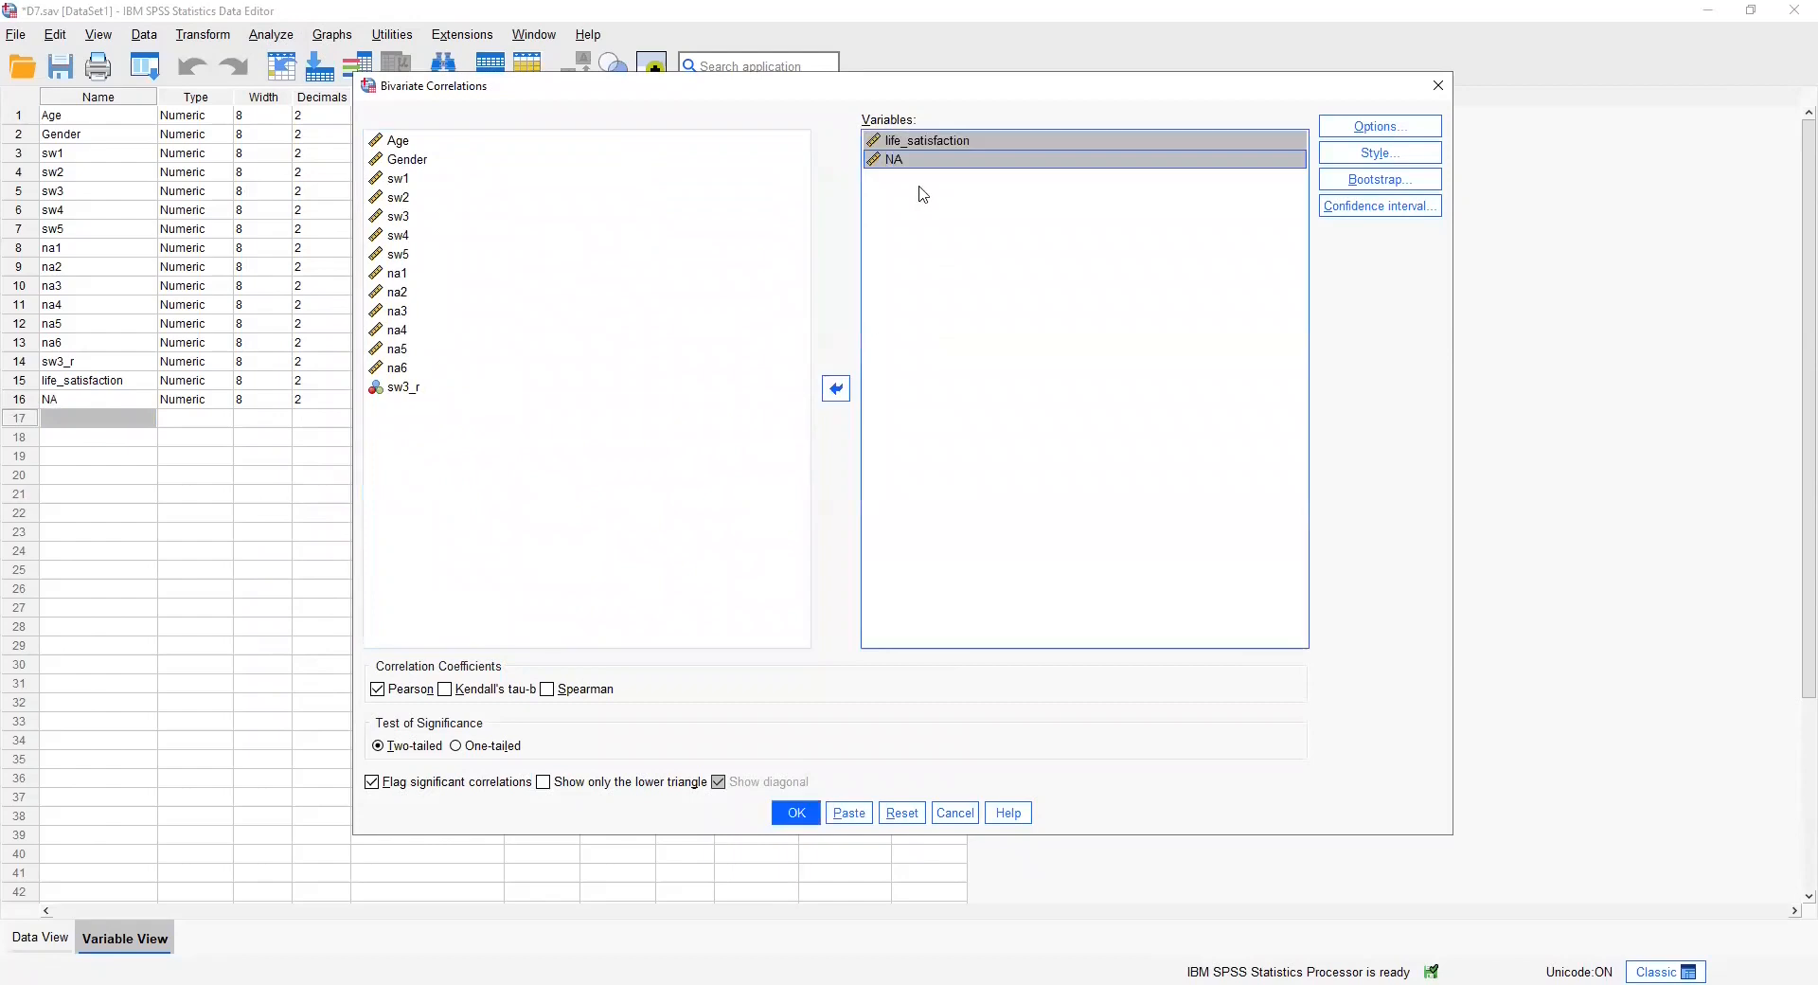
{"action": "left_click", "coordinate": [796, 814]}
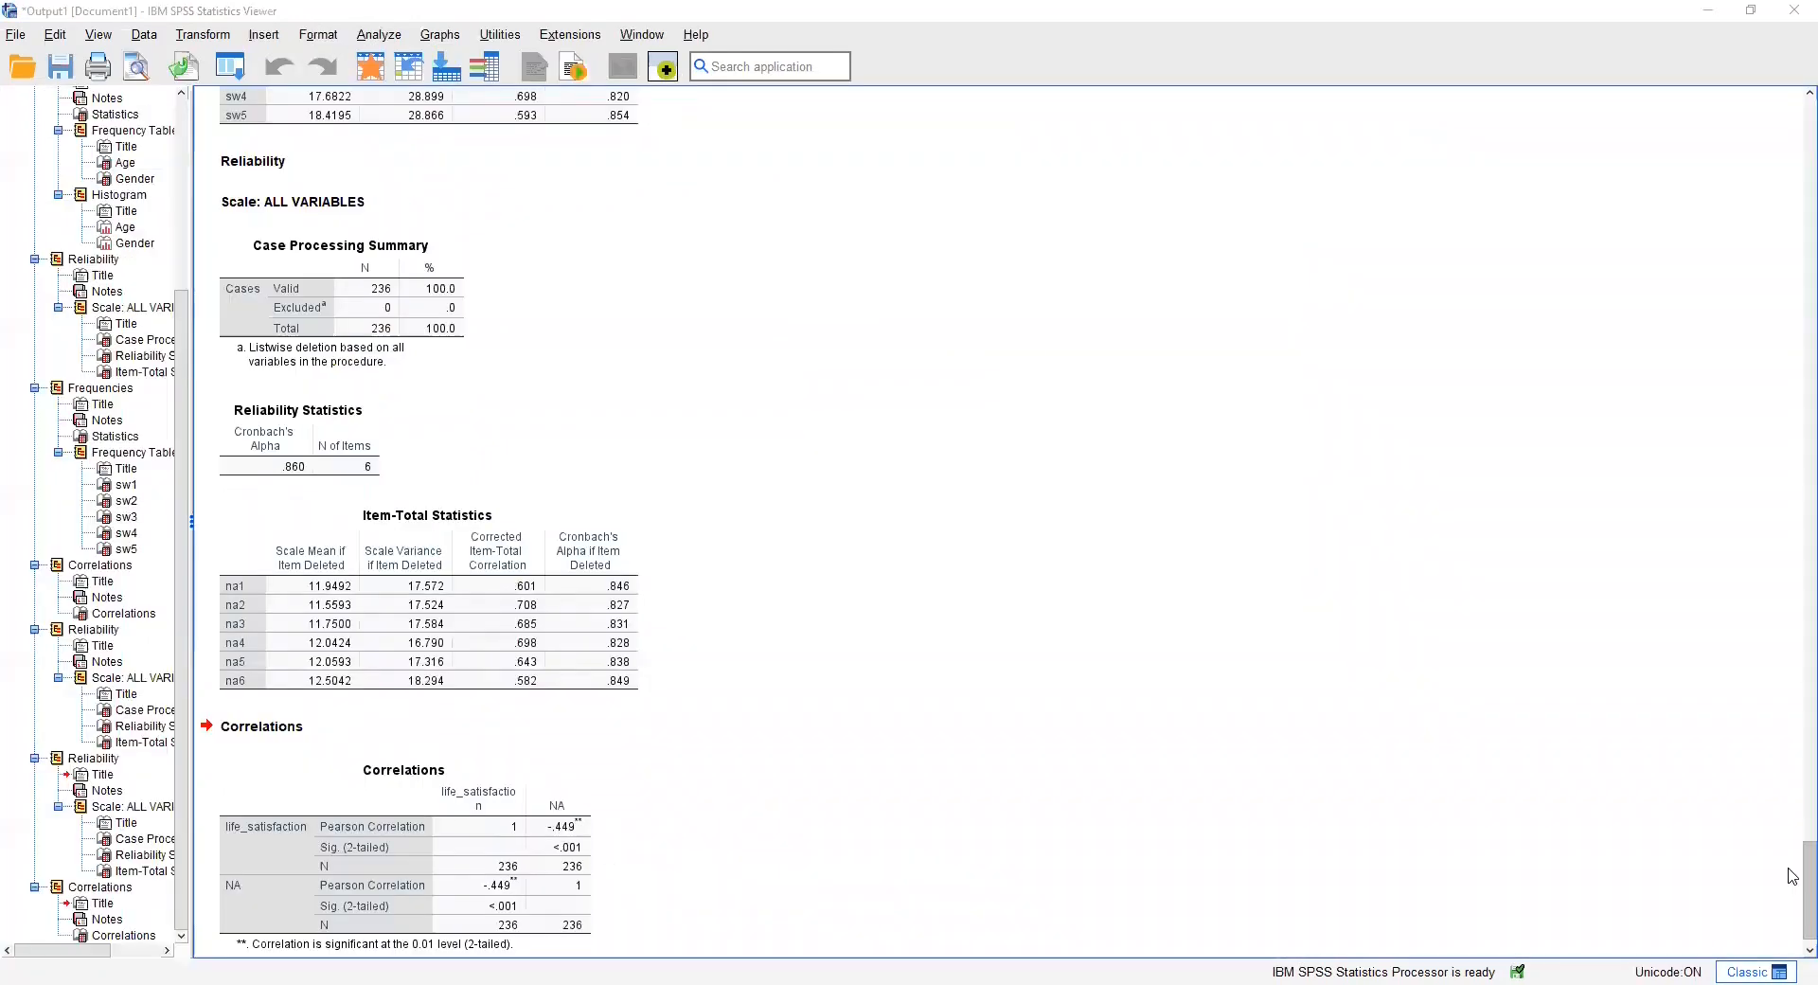